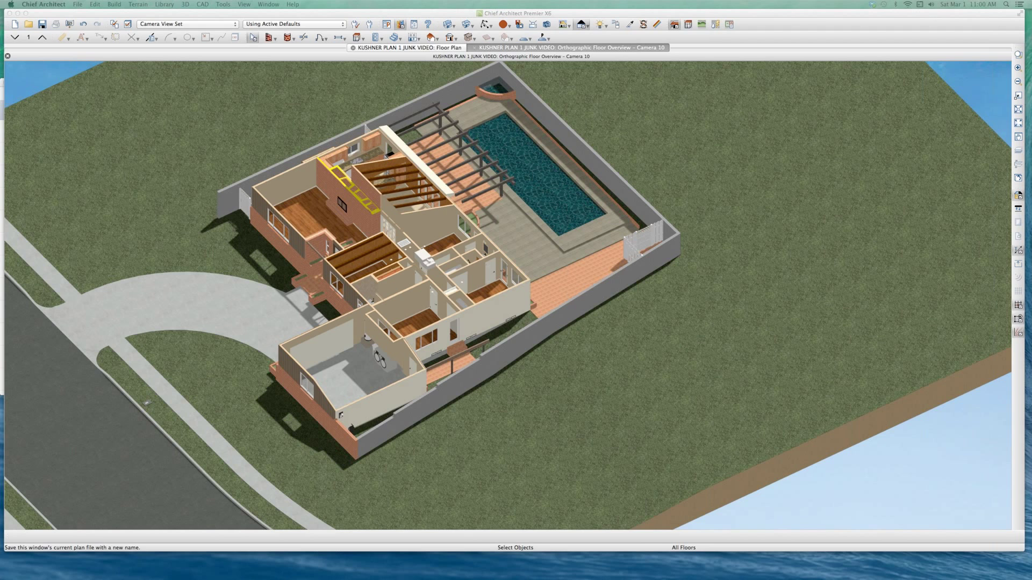
# Examine the brick living room wall and its exposed top framing in the orthographic floor overview
pyautogui.click(432, 294)
pyautogui.press('Escape')
pyautogui.press('o')
pyautogui.moveTo(361, 260); pyautogui.dragTo(341, 266)
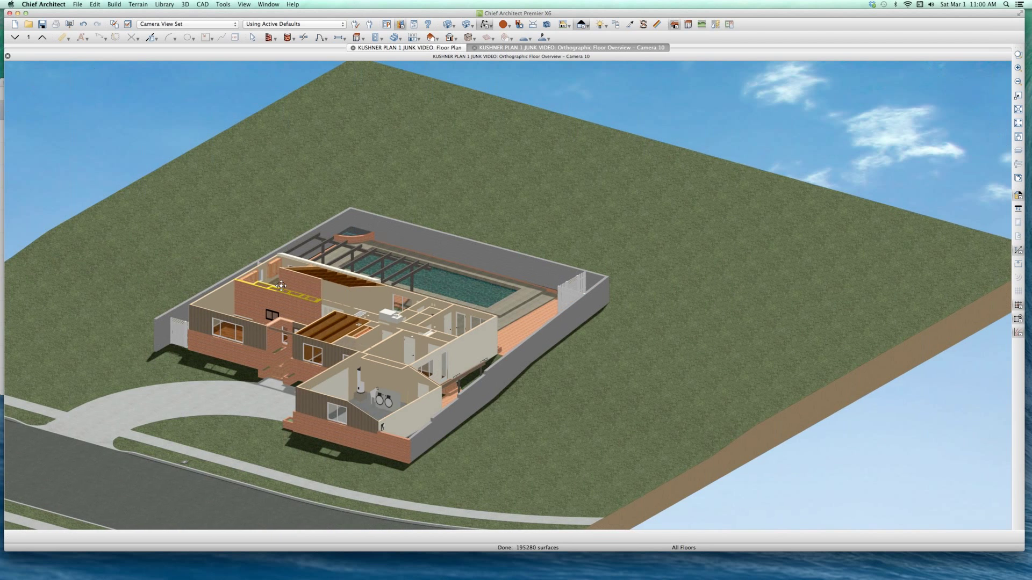
pyautogui.scroll(5, 258, 293)
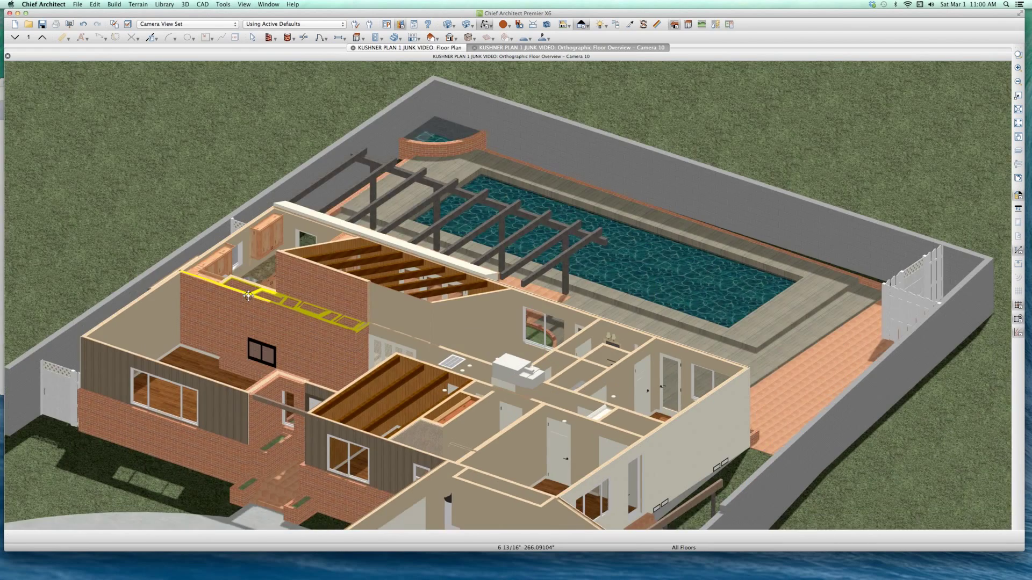
pyautogui.scroll(6, 247, 296)
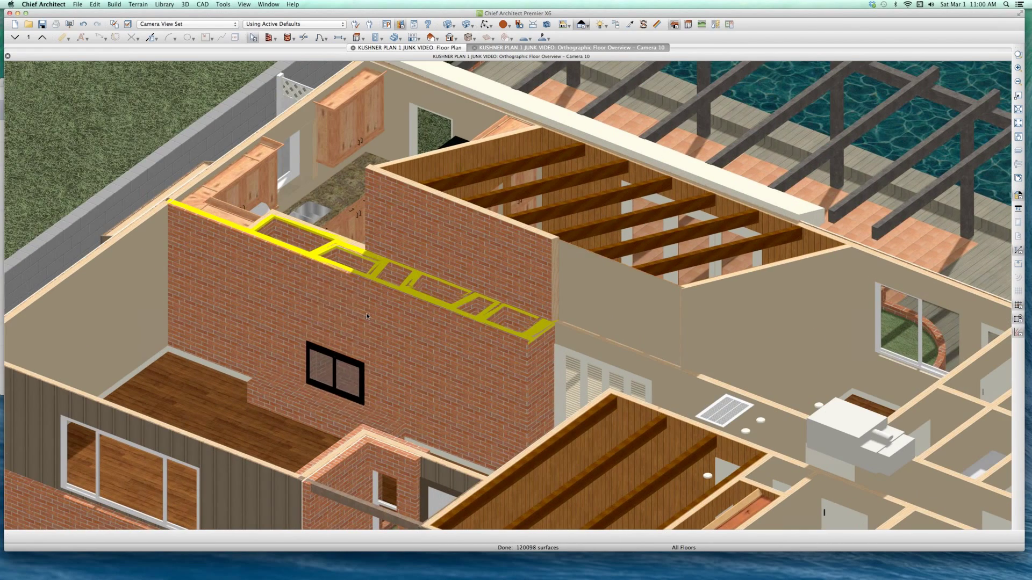
pyautogui.click(362, 291)
pyautogui.click(386, 318)
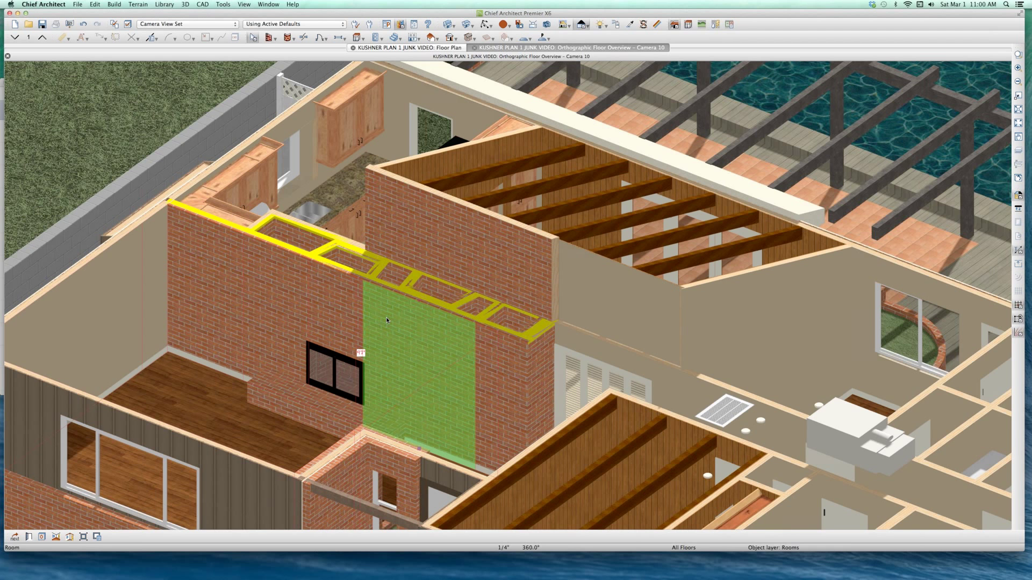
# Switch the floor overview to vector rendering and inspect the brick wall's line pattern and exposed end
pyautogui.press('v')
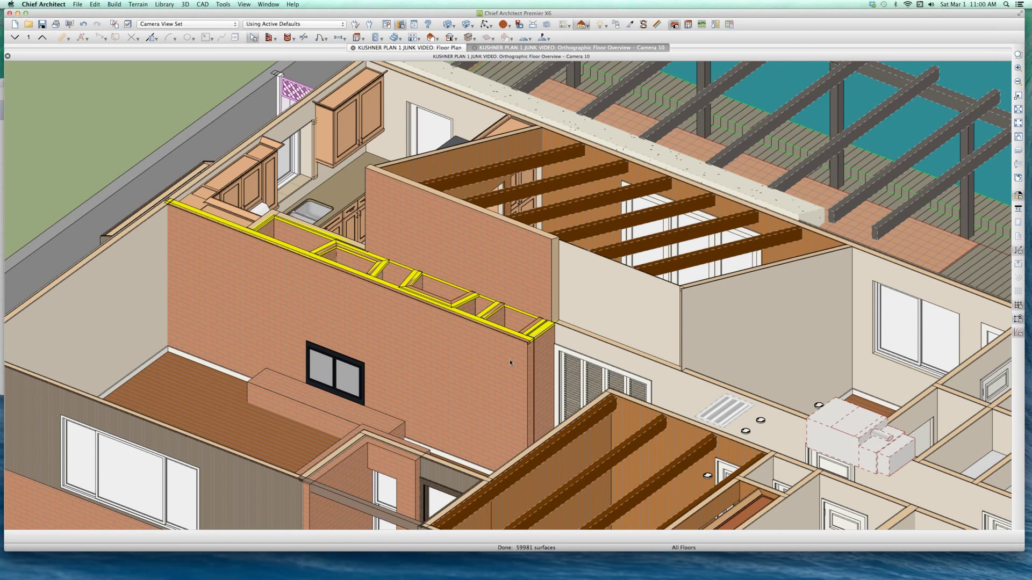
pyautogui.click(493, 348)
pyautogui.scroll(3, 505, 354)
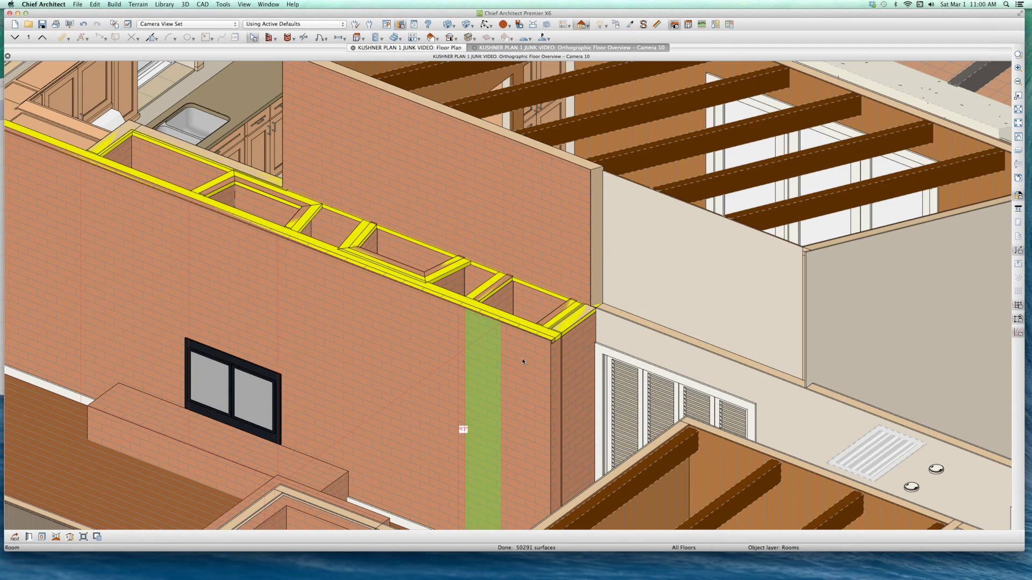
pyautogui.click(567, 324)
pyautogui.scroll(-5, 559, 301)
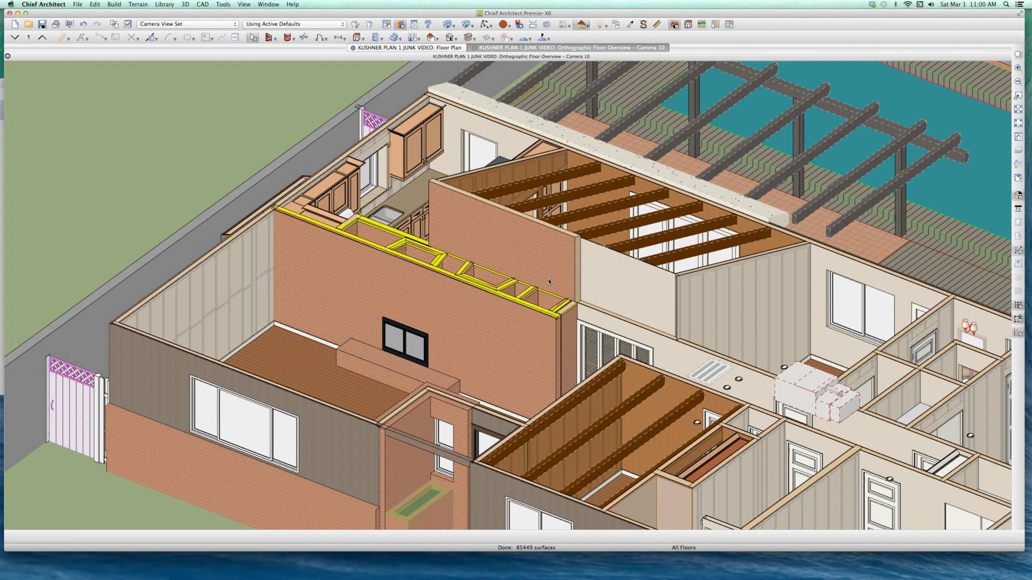
# Return to the floor plan and generate an orthographic framing overview, viewing the living room end of the house
pyautogui.click(415, 48)
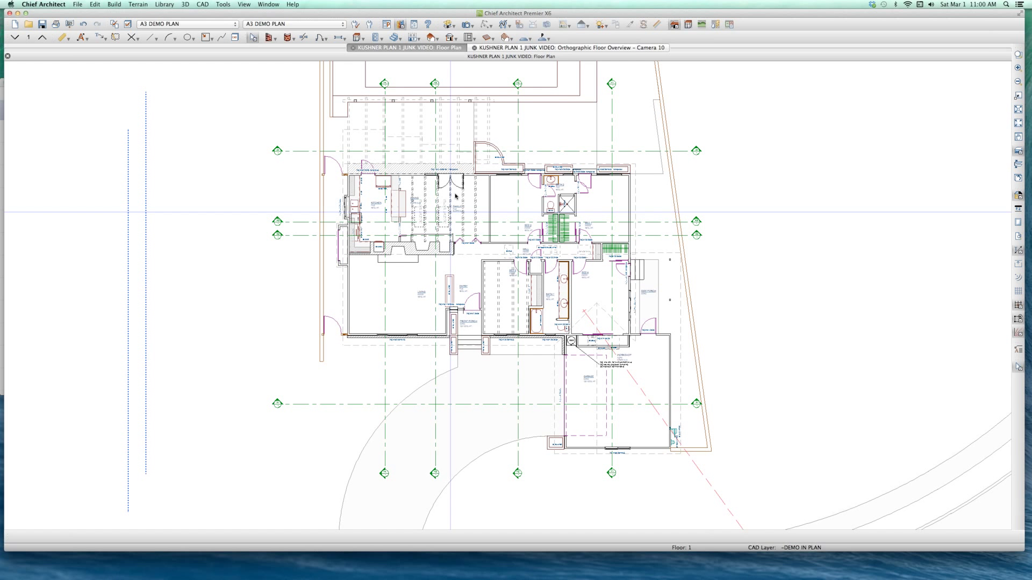
pyautogui.press('f')
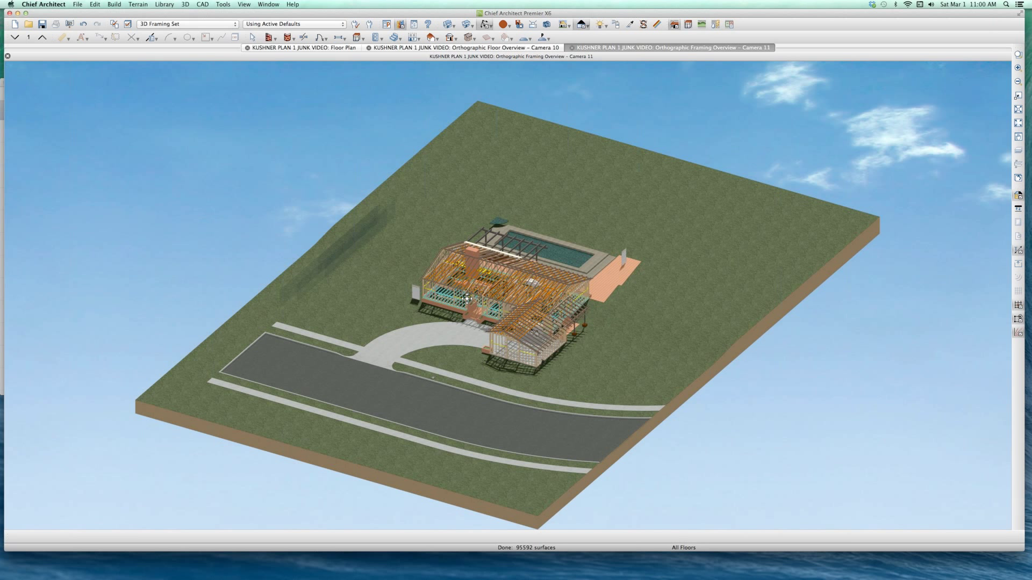
pyautogui.scroll(1, 438, 279)
pyautogui.scroll(5, 443, 285)
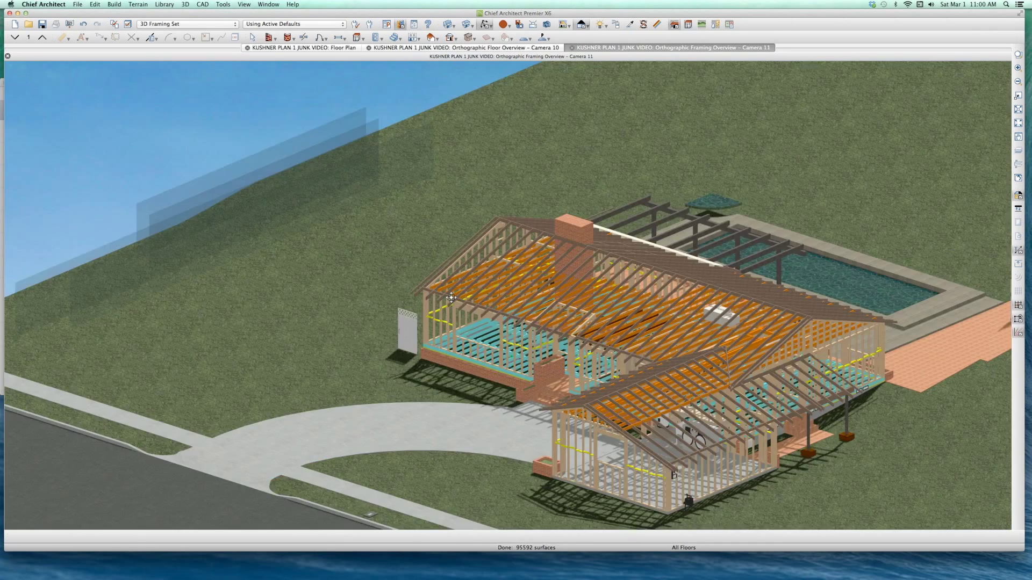
pyautogui.moveTo(451, 299); pyautogui.dragTo(422, 335)
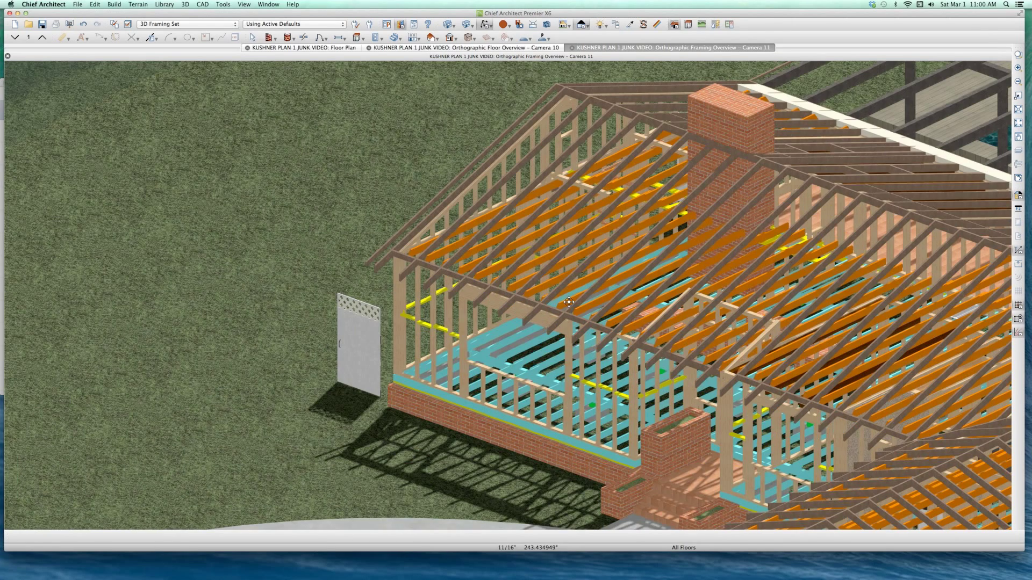
pyautogui.moveTo(569, 305)
pyautogui.mouseDown()
pyautogui.moveTo(562, 328)
pyautogui.moveTo(582, 306)
pyautogui.mouseUp()
# Examine the framing beside the brick chimney and select the treated sill plate there
pyautogui.scroll(-5, 559, 226)
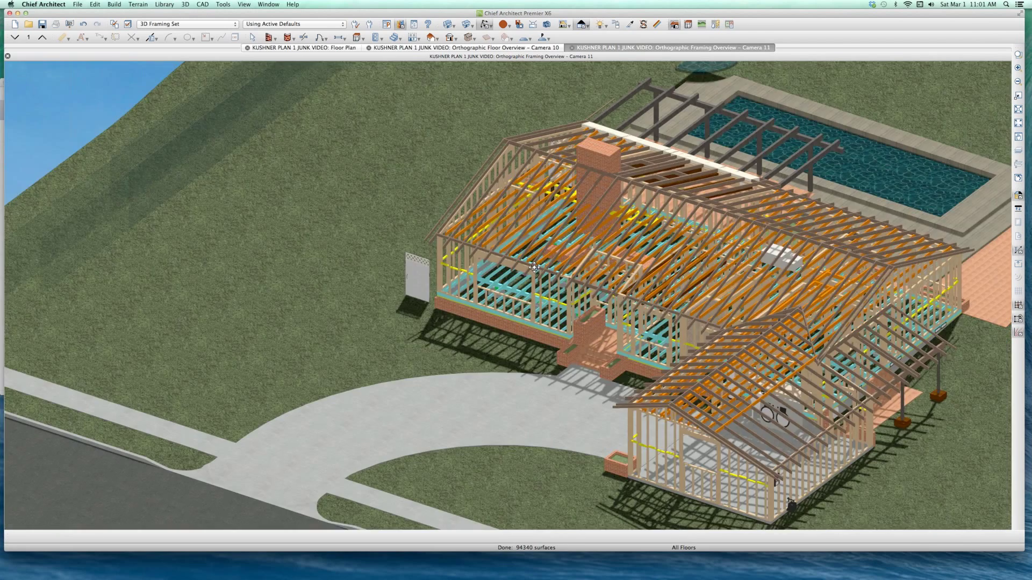
pyautogui.scroll(5, 570, 195)
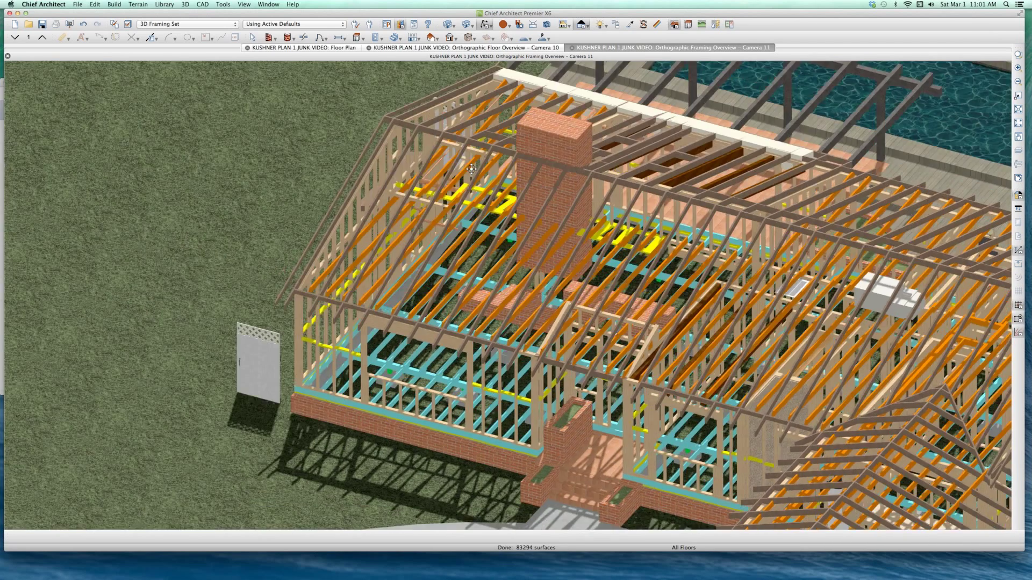
pyautogui.scroll(3, 672, 213)
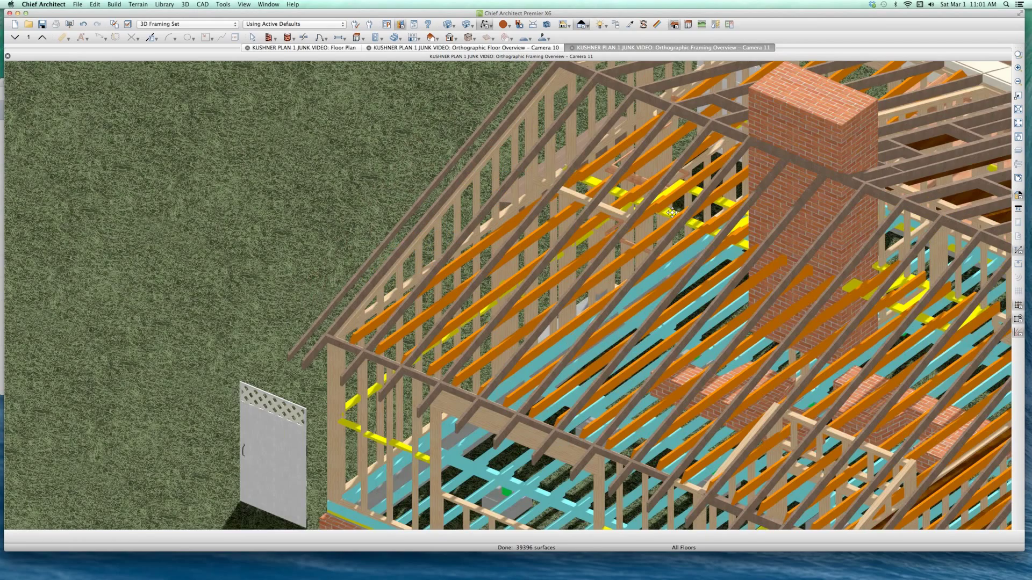
pyautogui.scroll(4, 671, 213)
pyautogui.press('space')
pyautogui.click(671, 215)
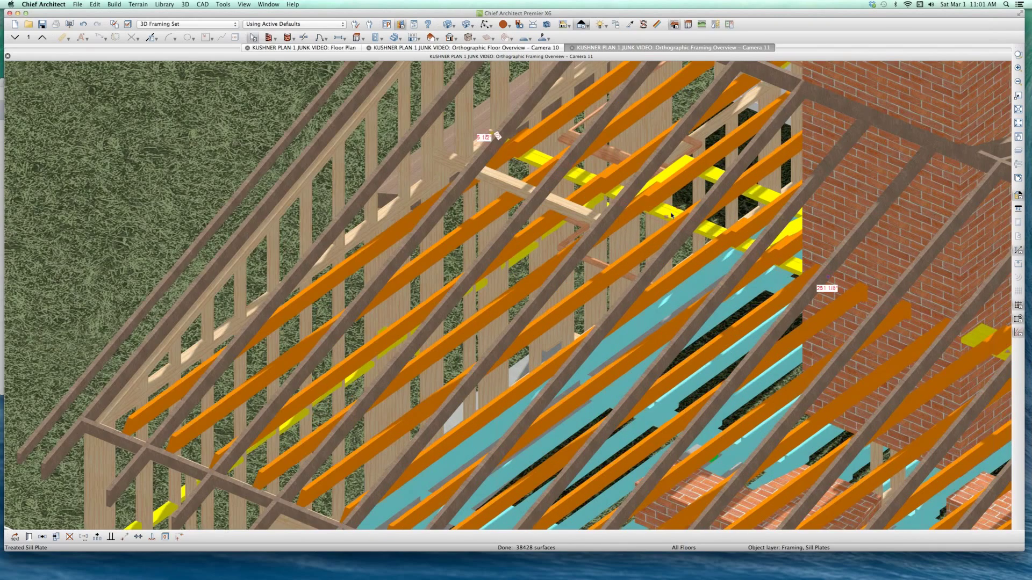
pyautogui.scroll(-4, 612, 188)
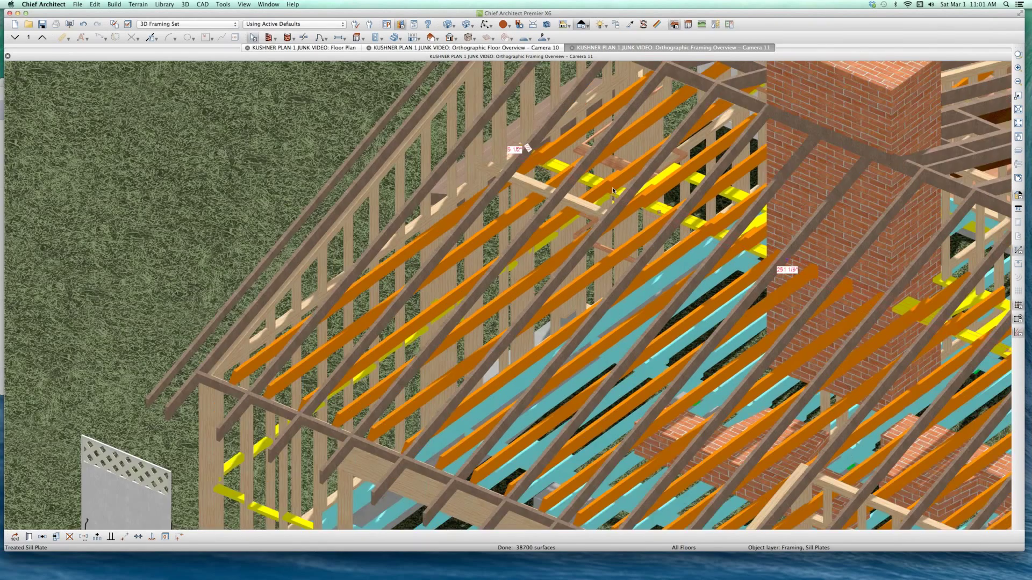
pyautogui.scroll(-2, 612, 188)
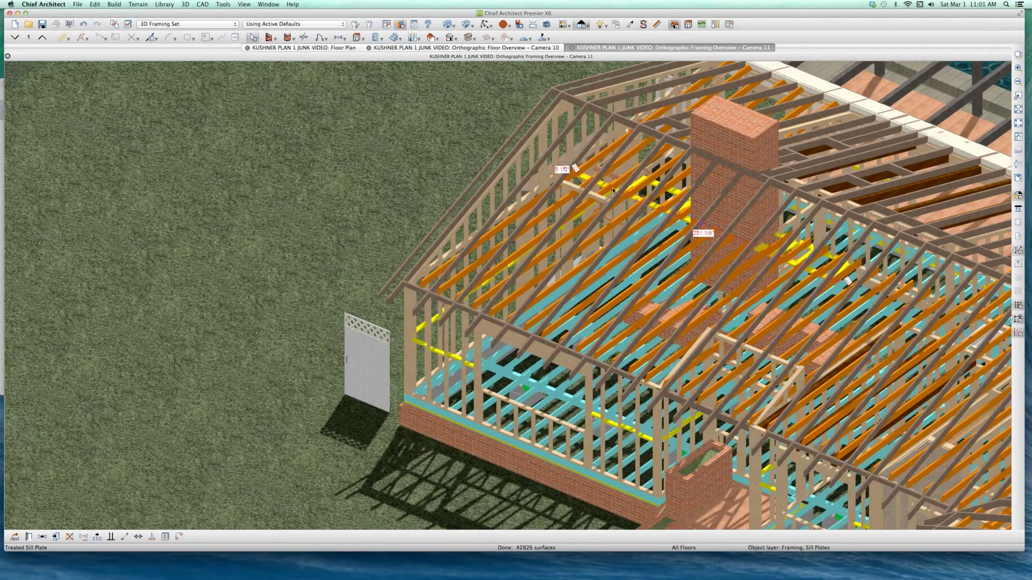
pyautogui.scroll(-4, 422, 415)
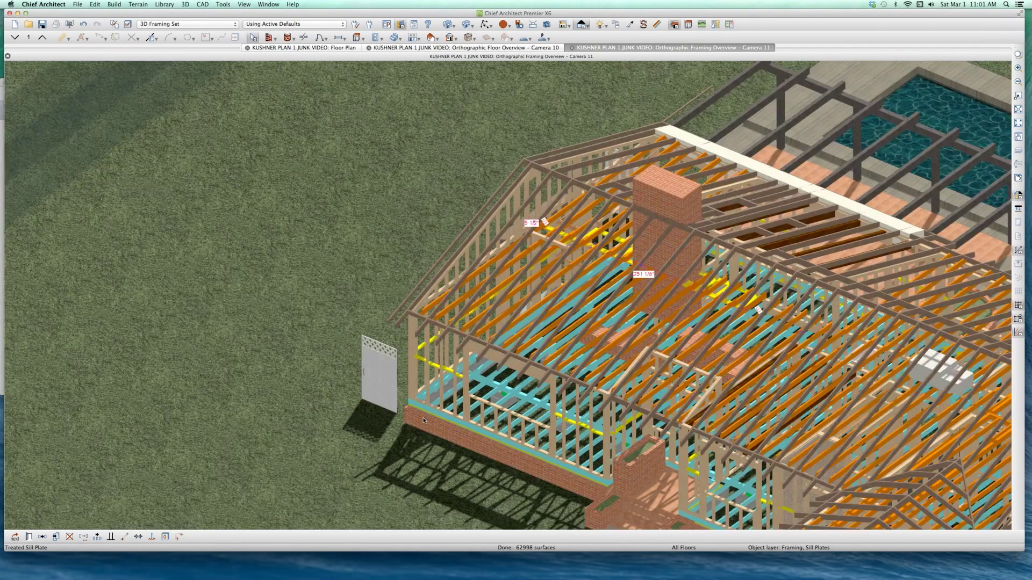
# Inspect the sill plate above the brick base at the front corner of the house beside the gate
pyautogui.scroll(8, 371, 327)
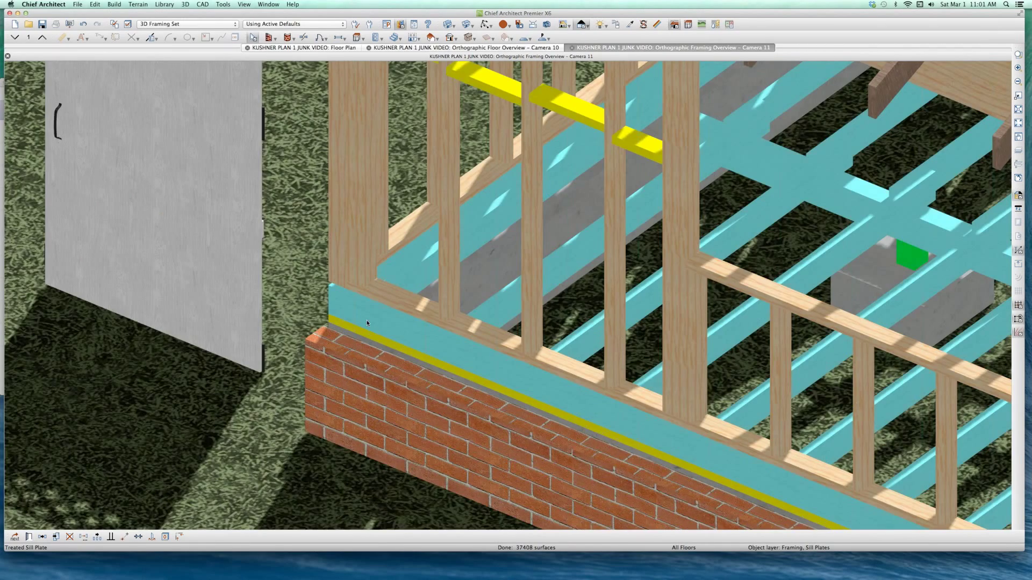
pyautogui.scroll(2, 346, 337)
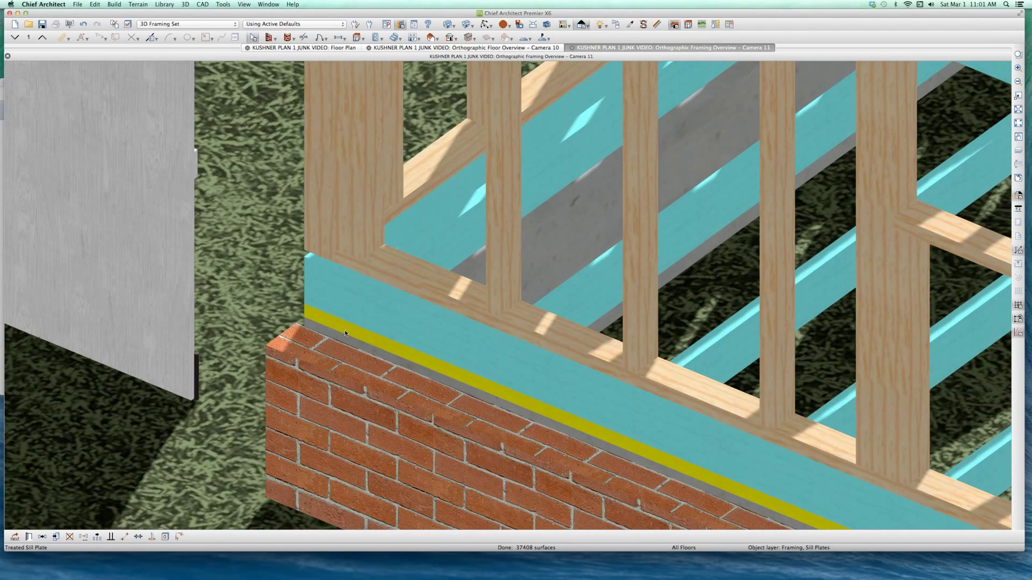
pyautogui.scroll(-6, 329, 320)
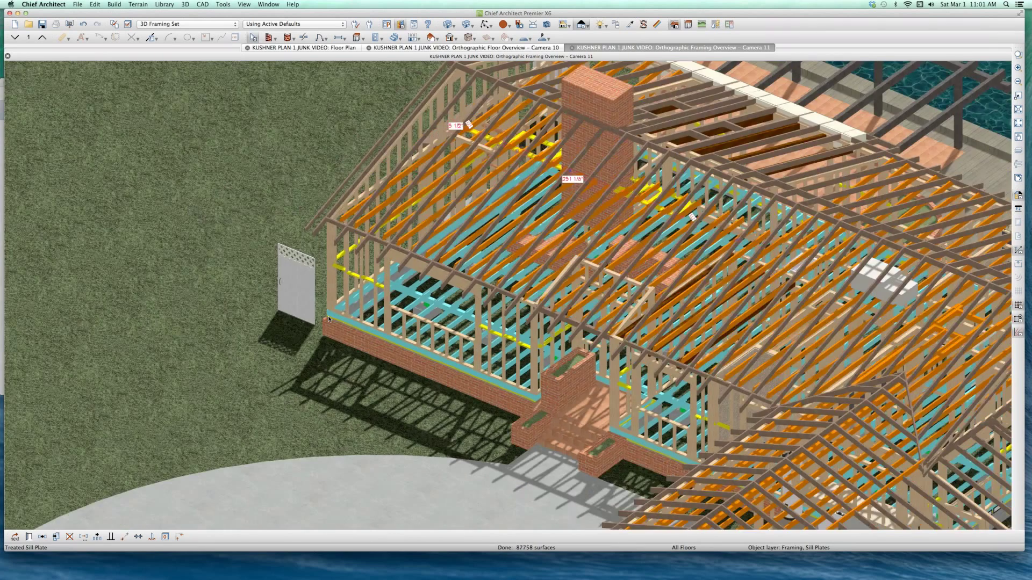
# Close the framing overview and tile the floor plan and floor overview side by side, with the overview zoomed to the brick wall
pyautogui.press('super+w')
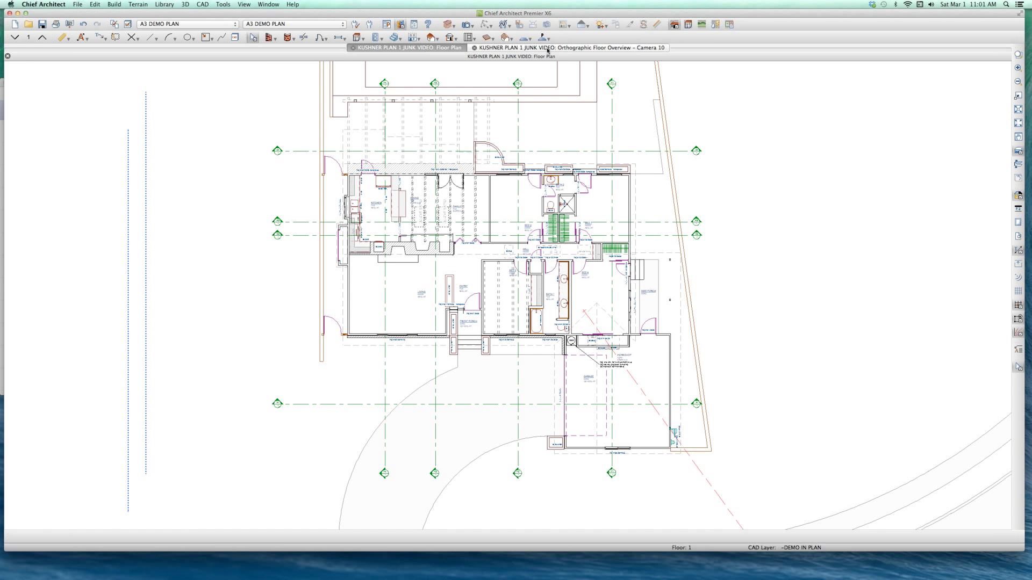
pyautogui.hotkey('shift', 'F7')
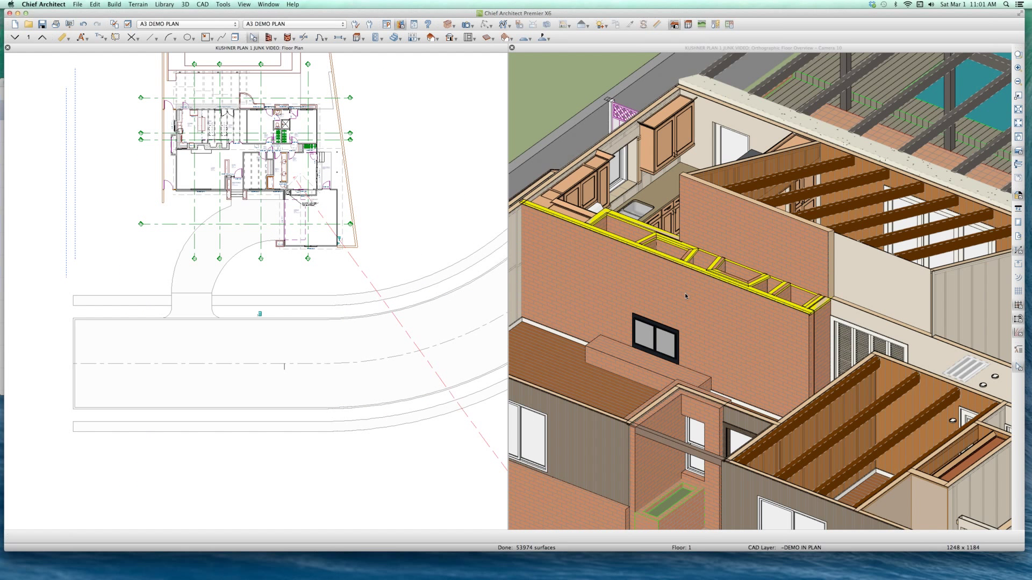
pyautogui.scroll(3, 725, 309)
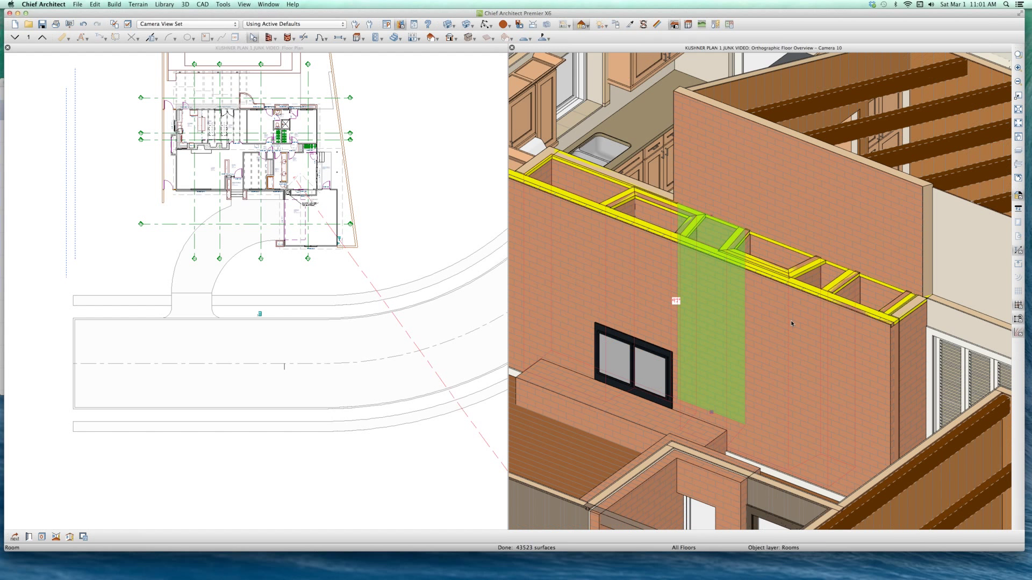
pyautogui.click(791, 321)
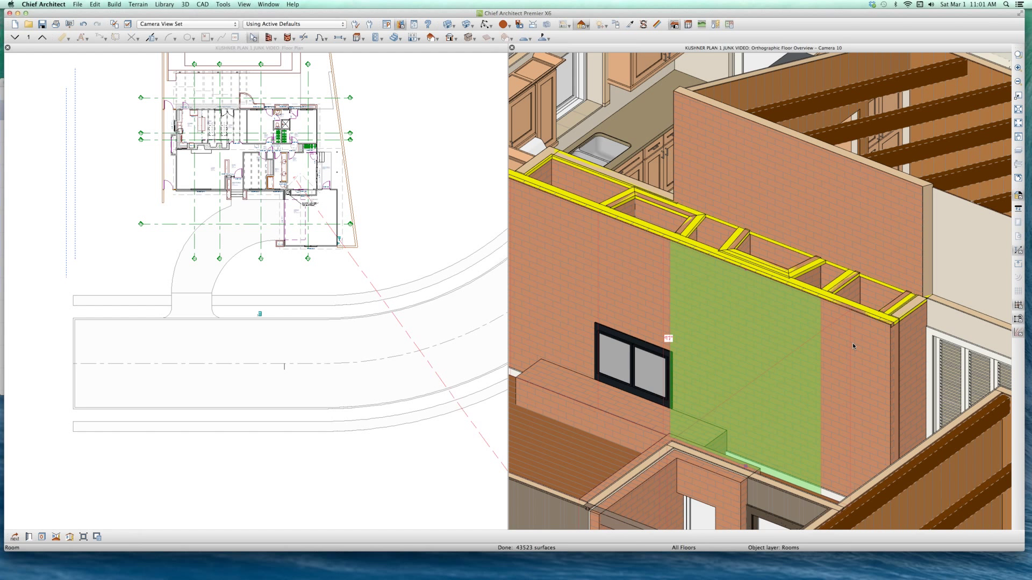
pyautogui.press('Escape')
# Set the brick wall's BRICK Red4 Brick material type to Area and rebuild the walls, floors and ceilings
pyautogui.click(656, 25)
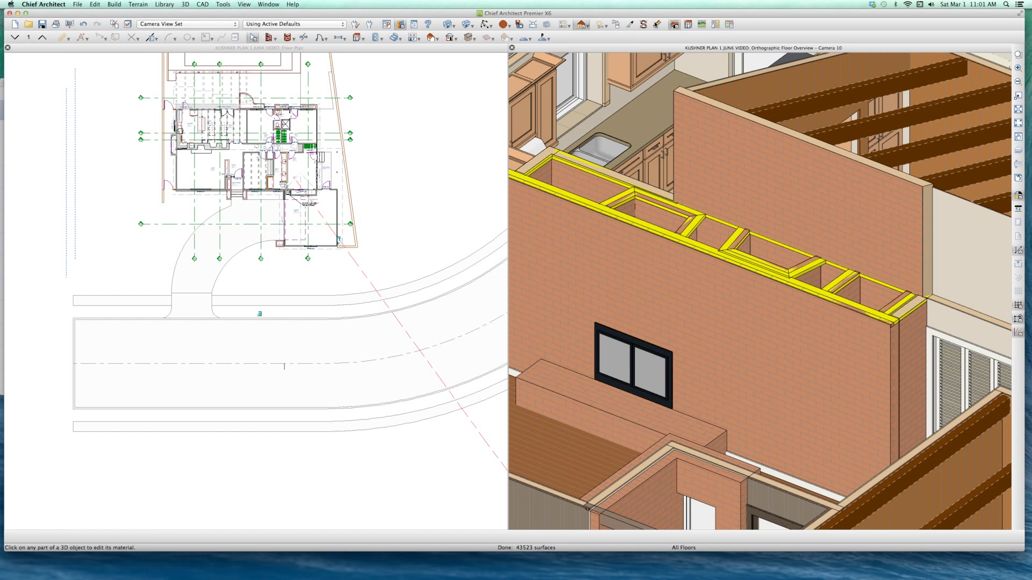
pyautogui.click(601, 281)
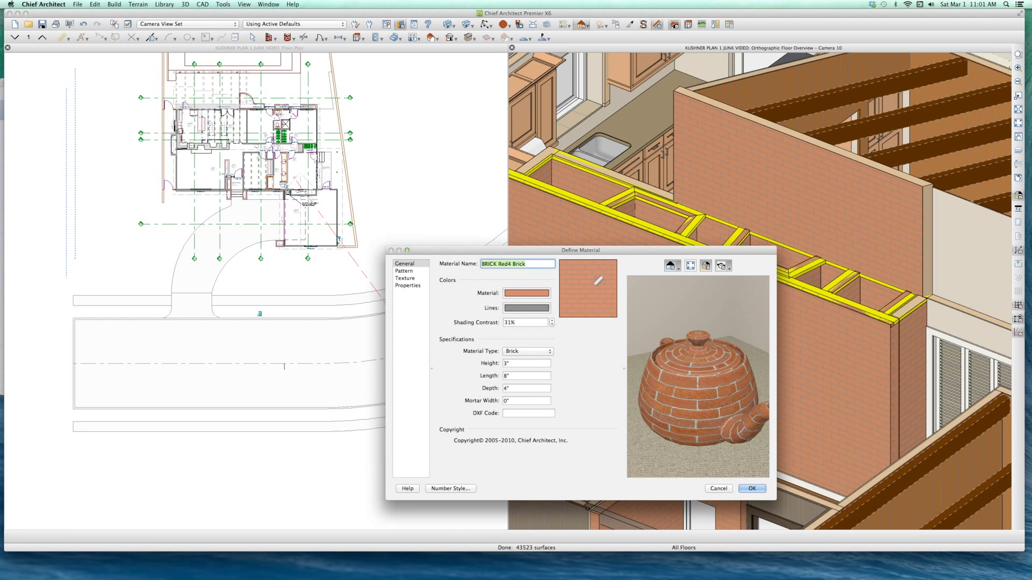
pyautogui.click(524, 351)
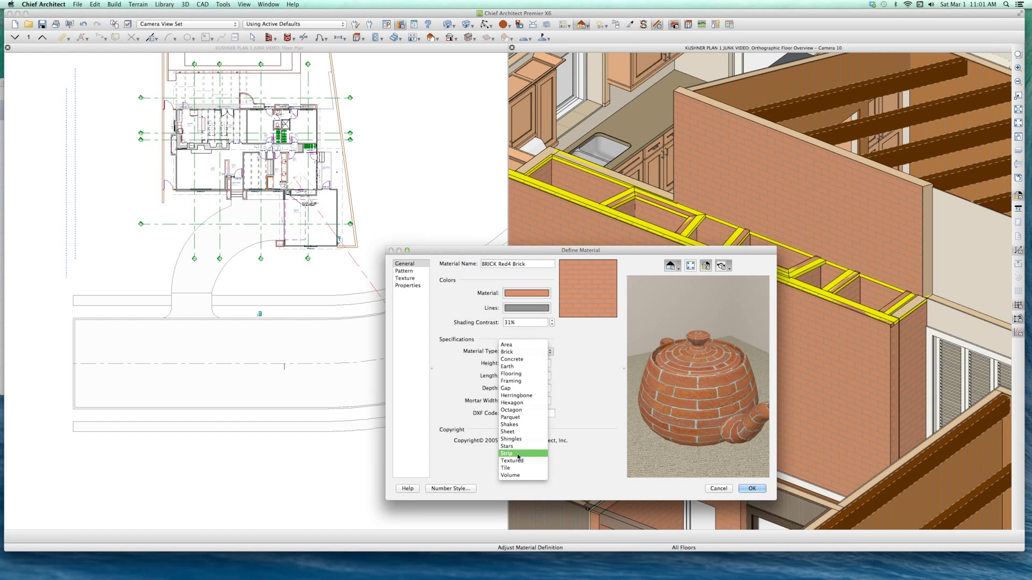
pyautogui.click(507, 346)
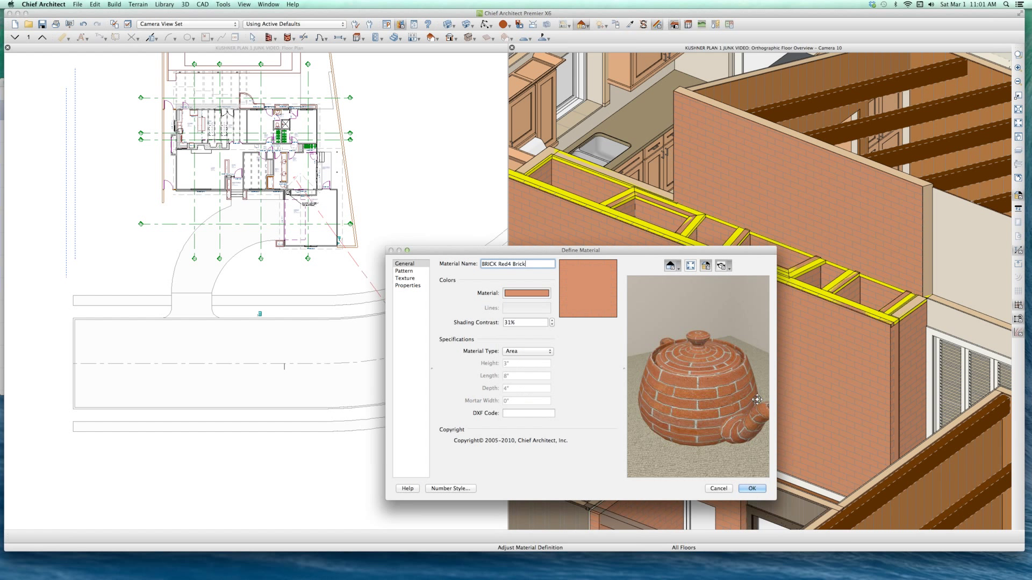
pyautogui.click(752, 489)
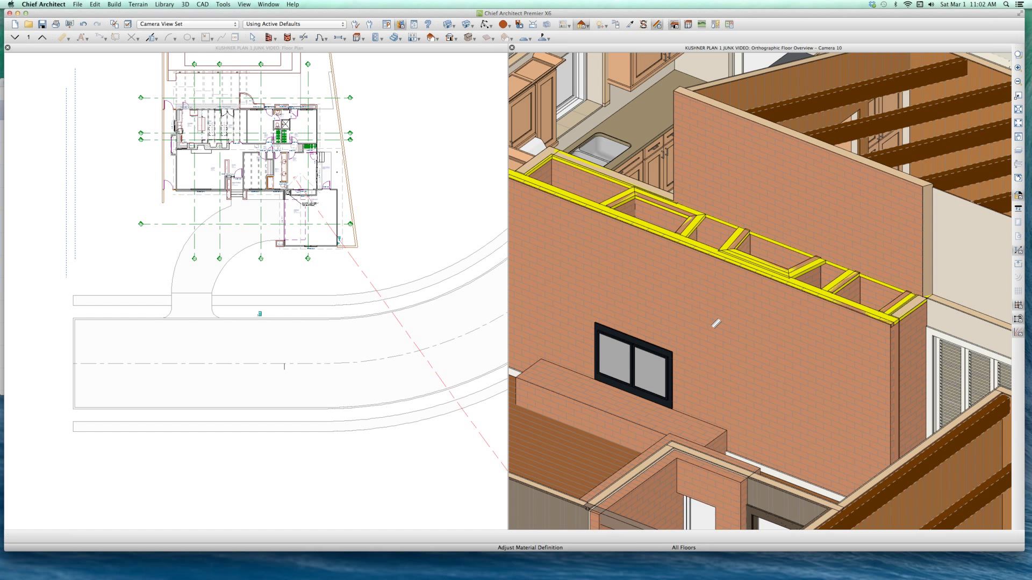
pyautogui.press('F12')
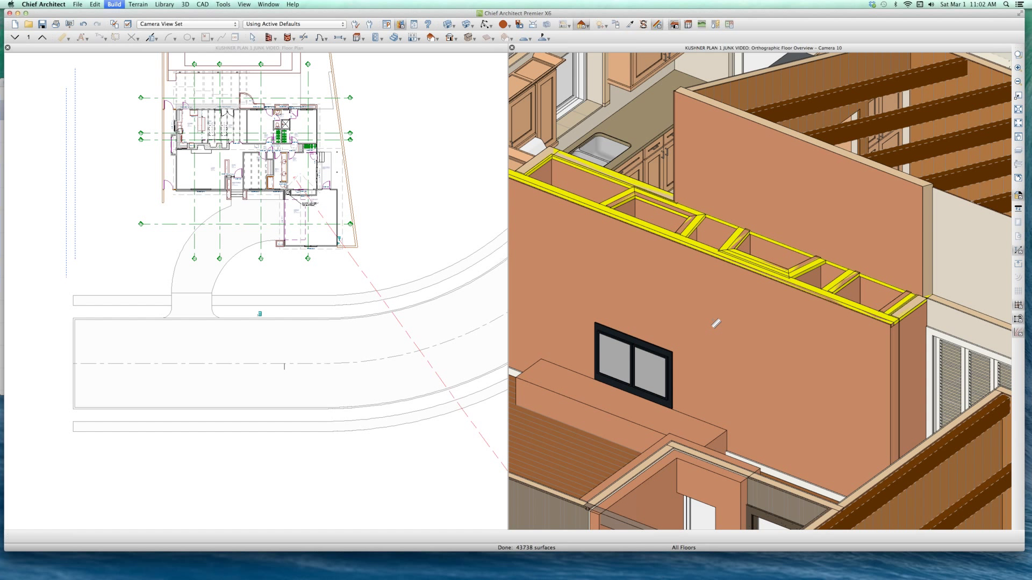
# Set the pattern source material type of the wall's BRICK Red4 Brick material to Concrete
pyautogui.scroll(-2, 733, 290)
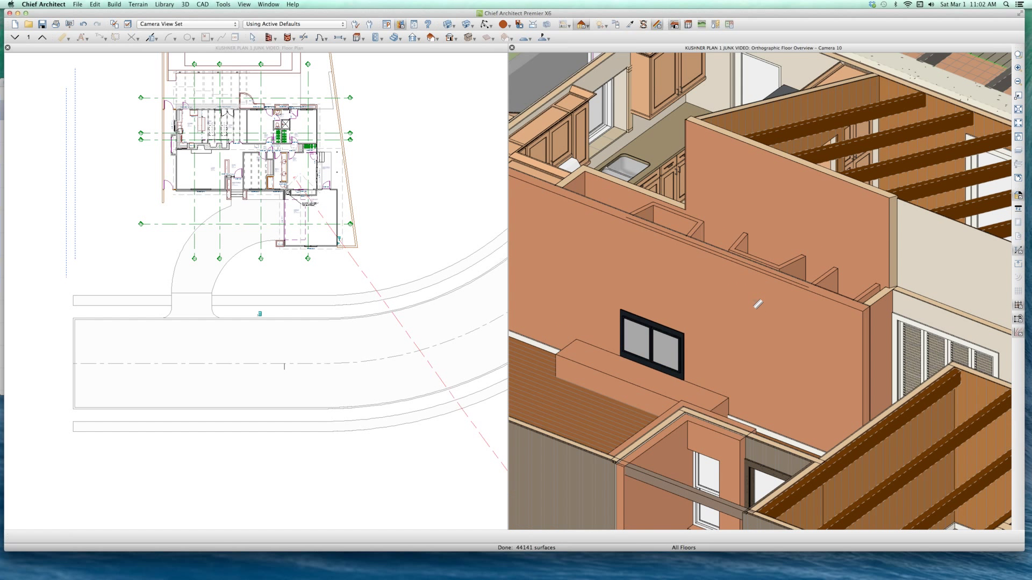
pyautogui.click(753, 300)
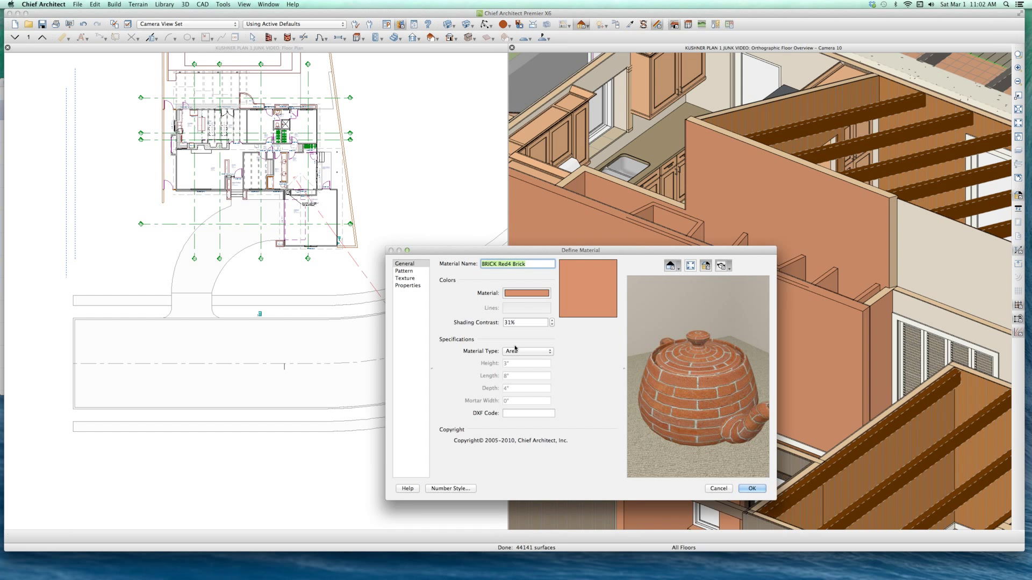
pyautogui.click(409, 278)
pyautogui.click(409, 270)
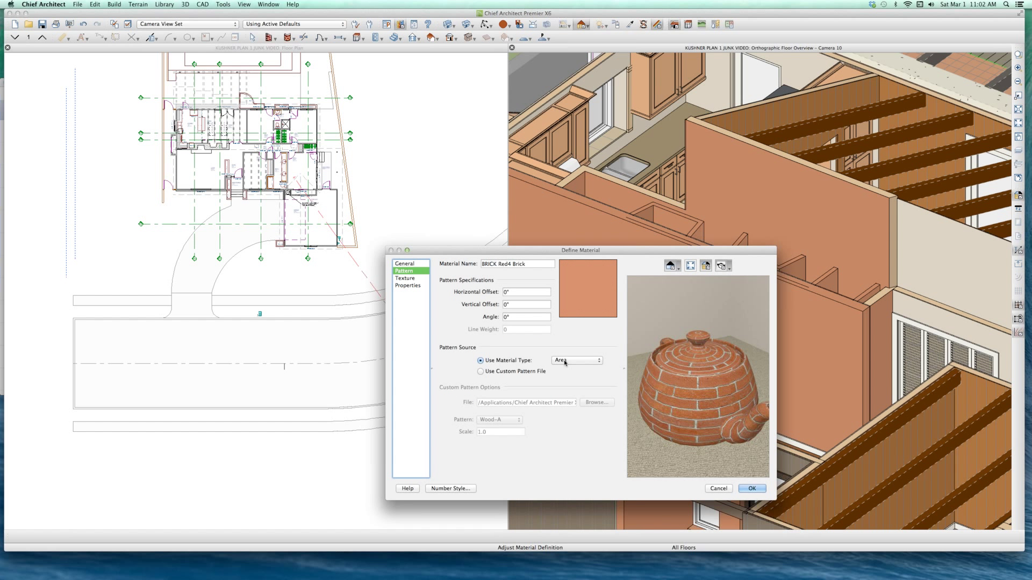
pyautogui.click(564, 363)
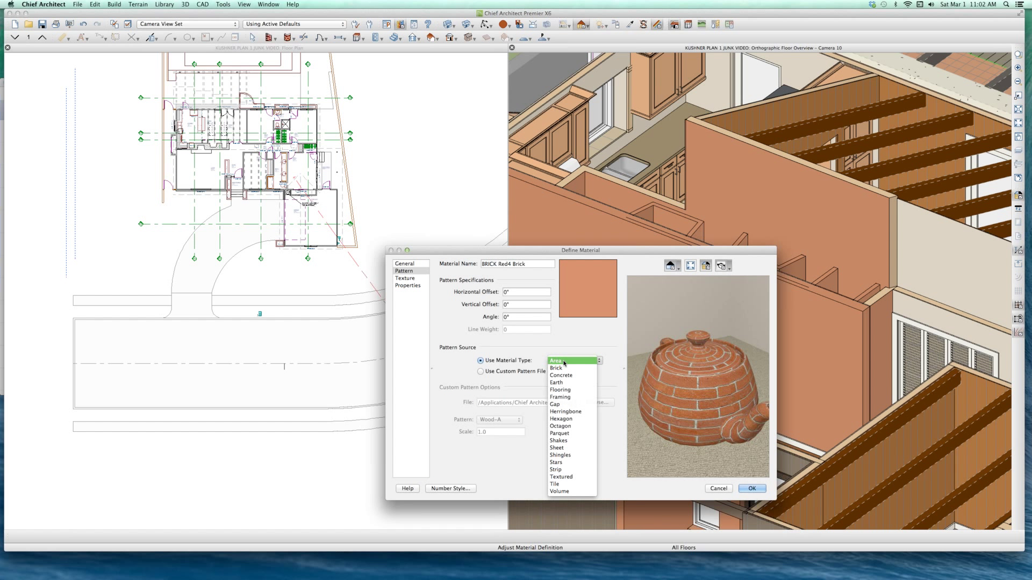
pyautogui.click(564, 375)
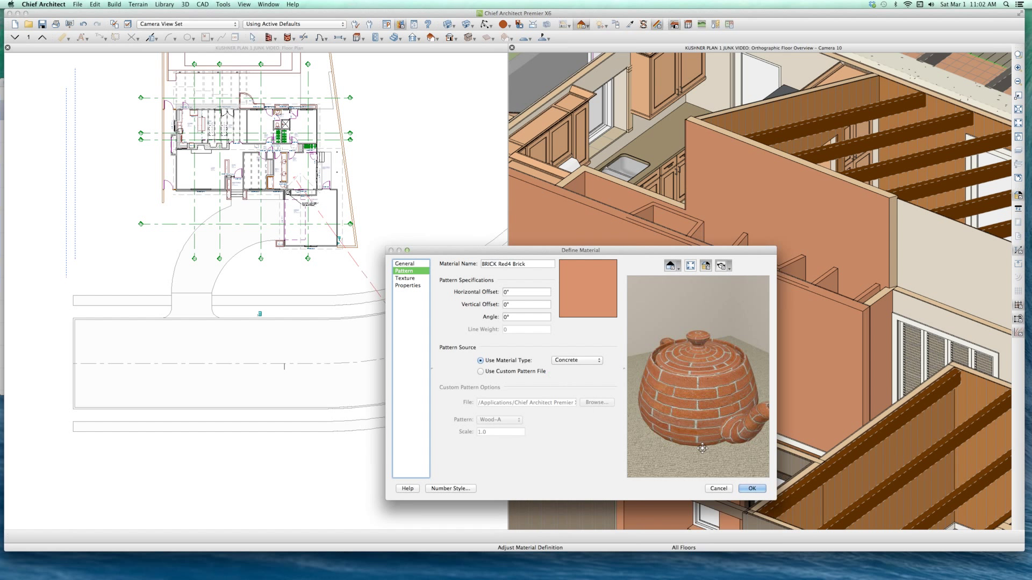
pyautogui.click(751, 489)
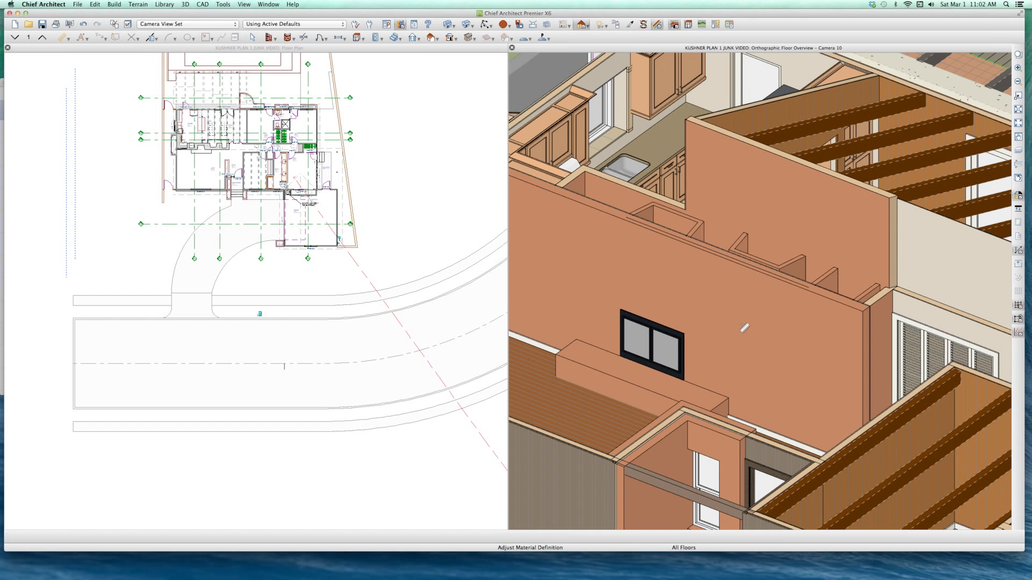
# Rebuild the walls, floors and ceilings, and set the brick wall's BRICK Red4 Brick material type to Tile
pyautogui.press('space')
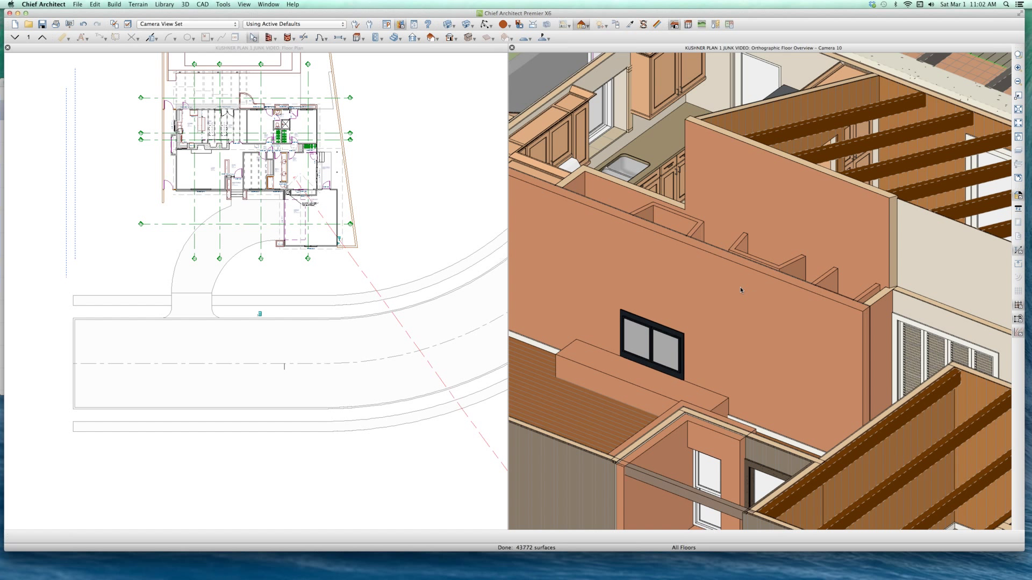
pyautogui.press('F12')
pyautogui.click(753, 271)
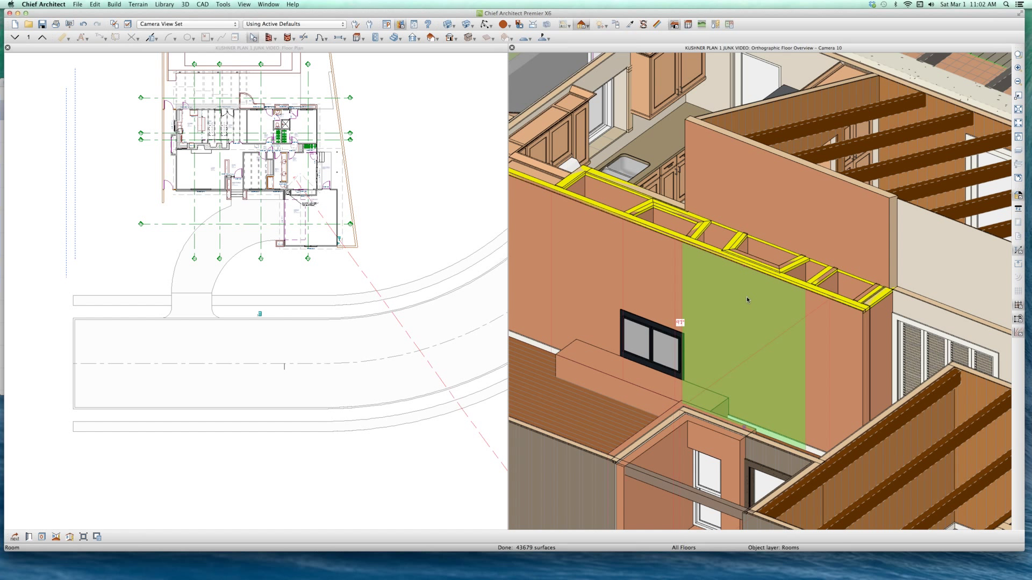
pyautogui.click(655, 26)
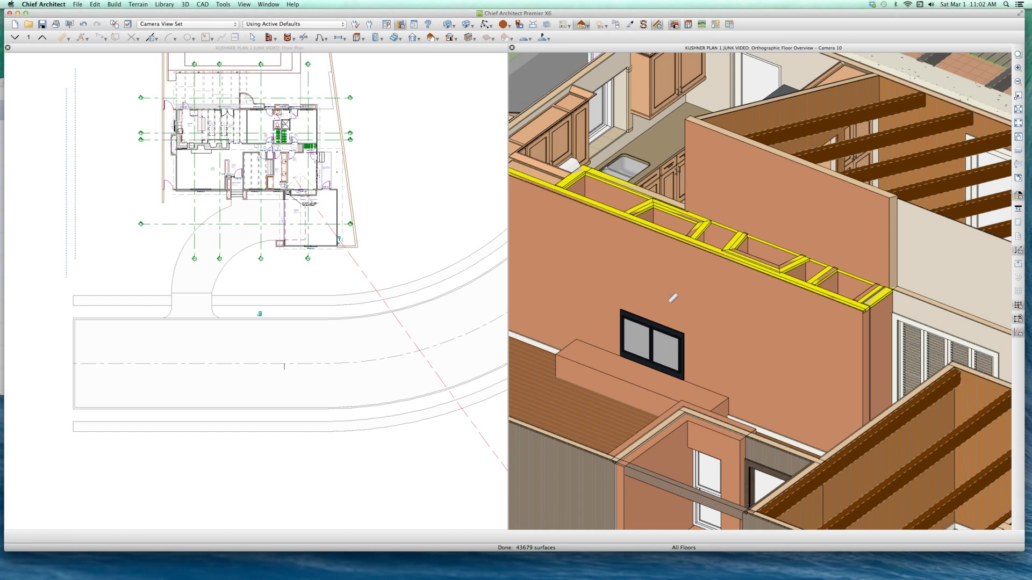
pyautogui.click(672, 277)
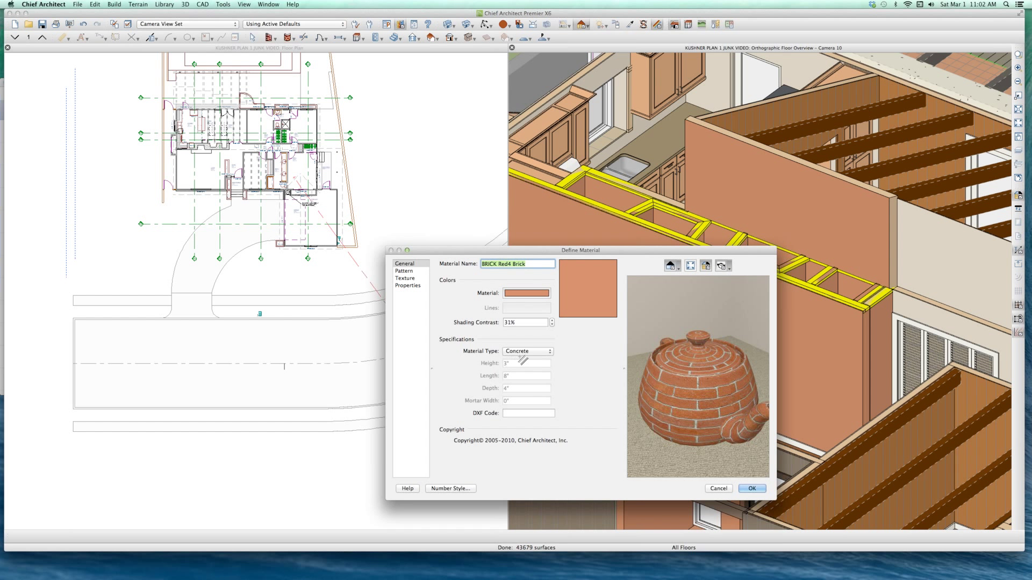
pyautogui.click(522, 352)
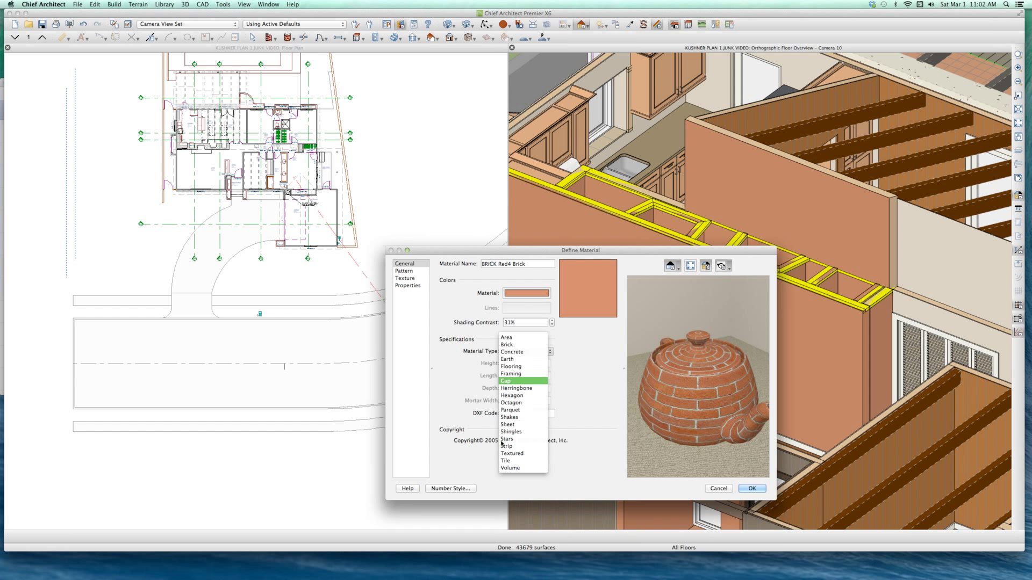
pyautogui.click(507, 461)
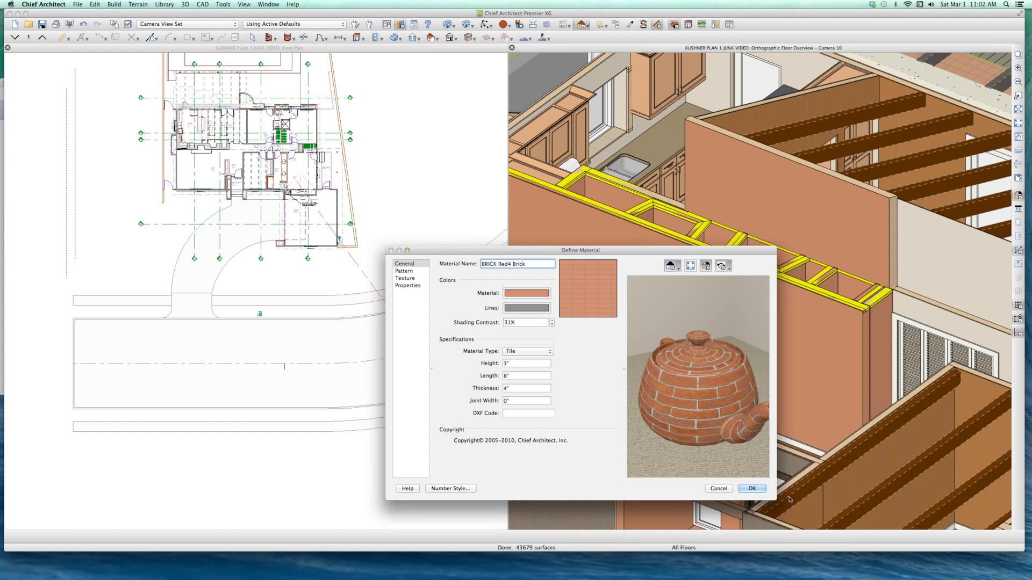
pyautogui.click(751, 488)
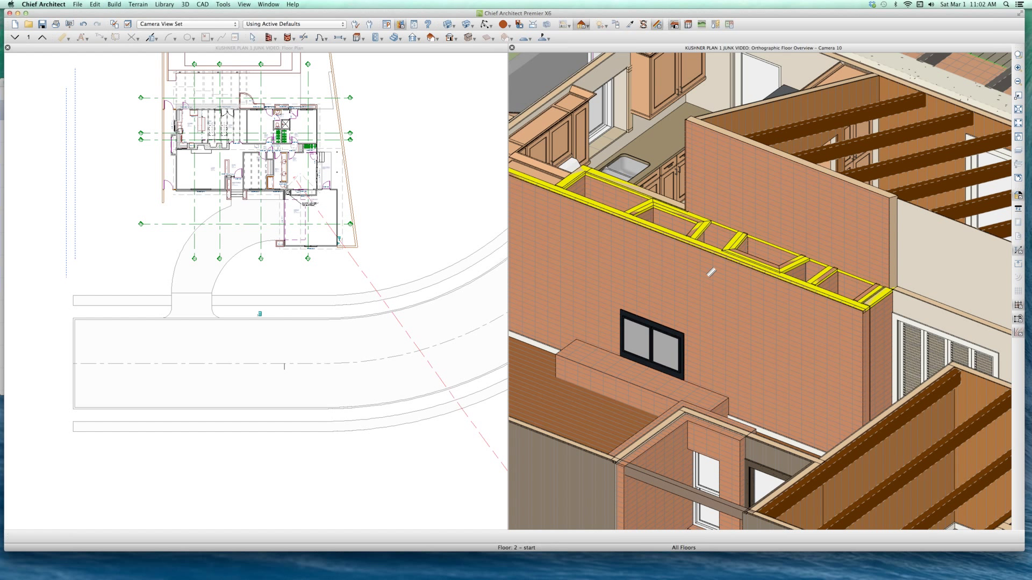
# Reopen the wall's BRICK Red4 Brick material definition and set its material type to Brick
pyautogui.click(716, 258)
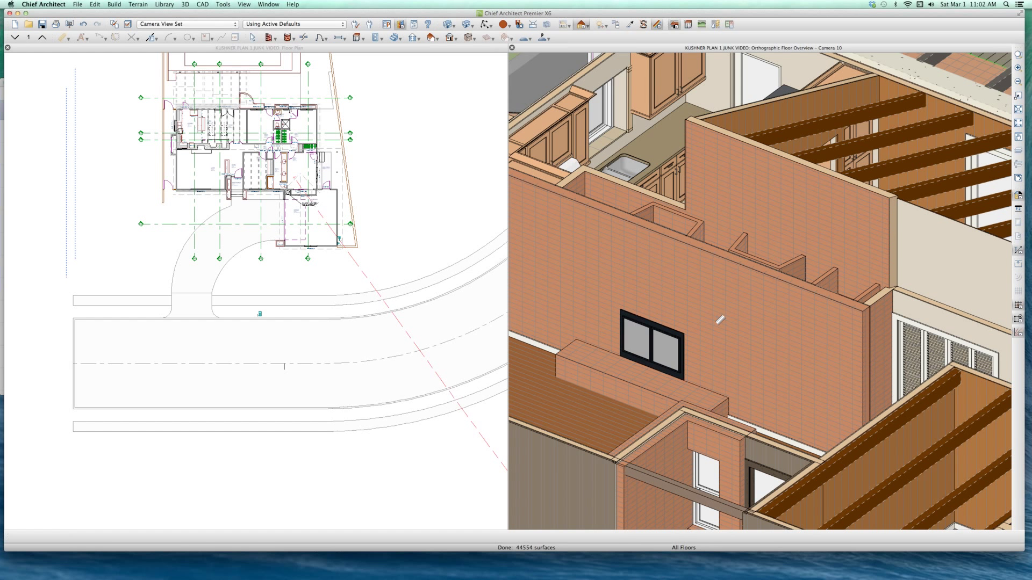
pyautogui.click(720, 319)
pyautogui.moveTo(538, 250); pyautogui.dragTo(384, 224)
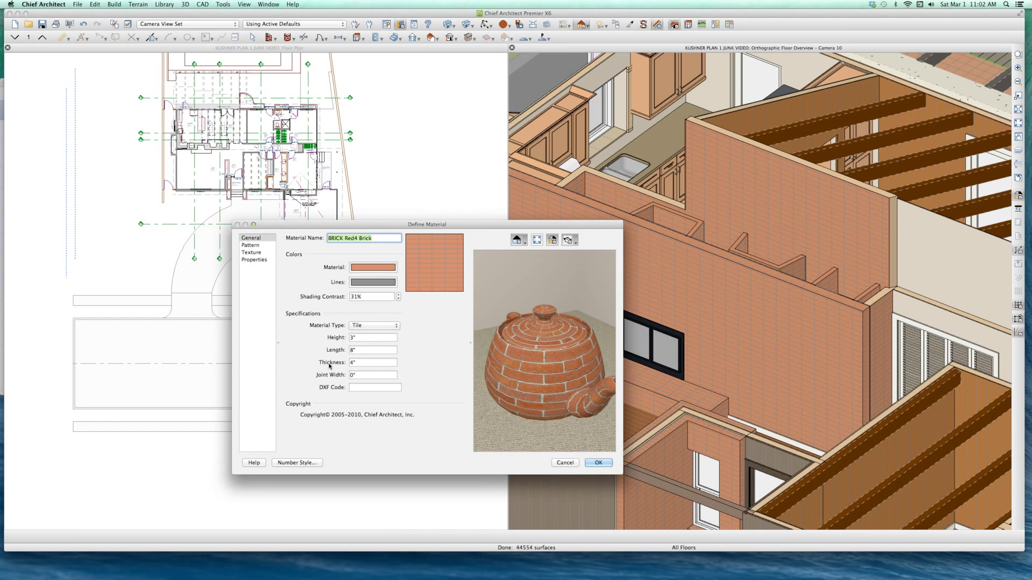
pyautogui.click(361, 328)
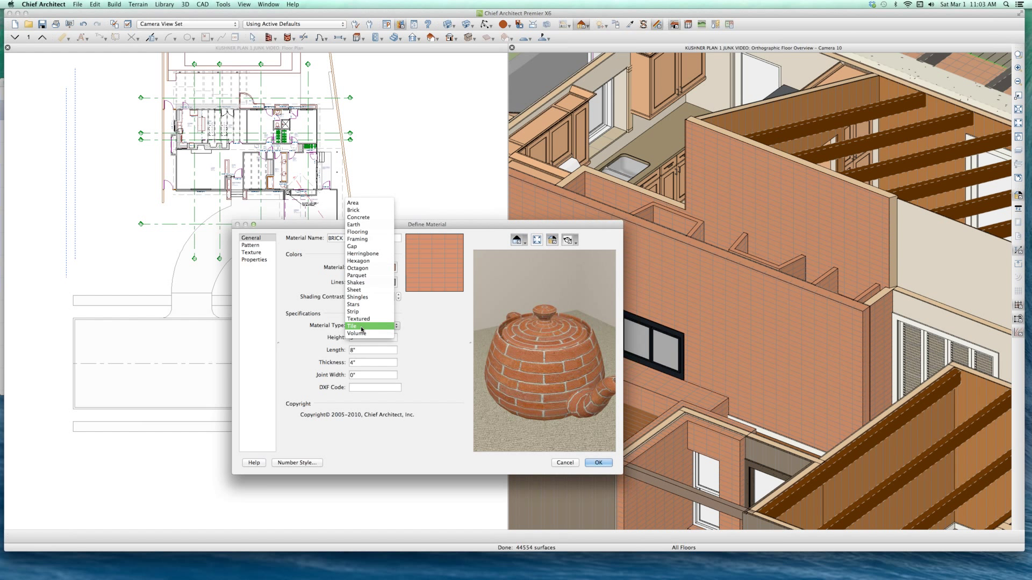
pyautogui.click(355, 210)
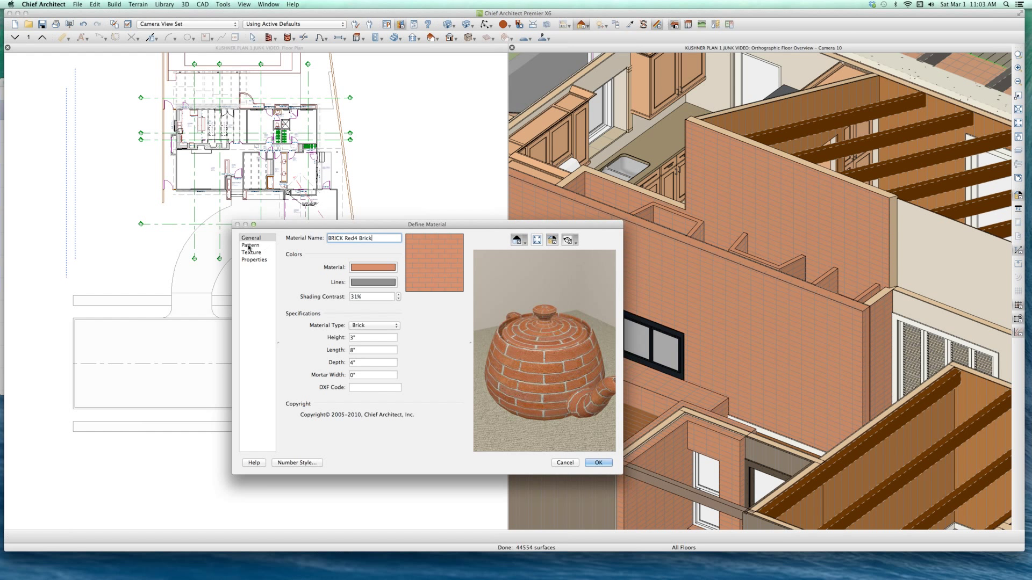
# Set the pattern source material type of BRICK Red4 Brick to Concrete and check the material's general settings
pyautogui.click(250, 245)
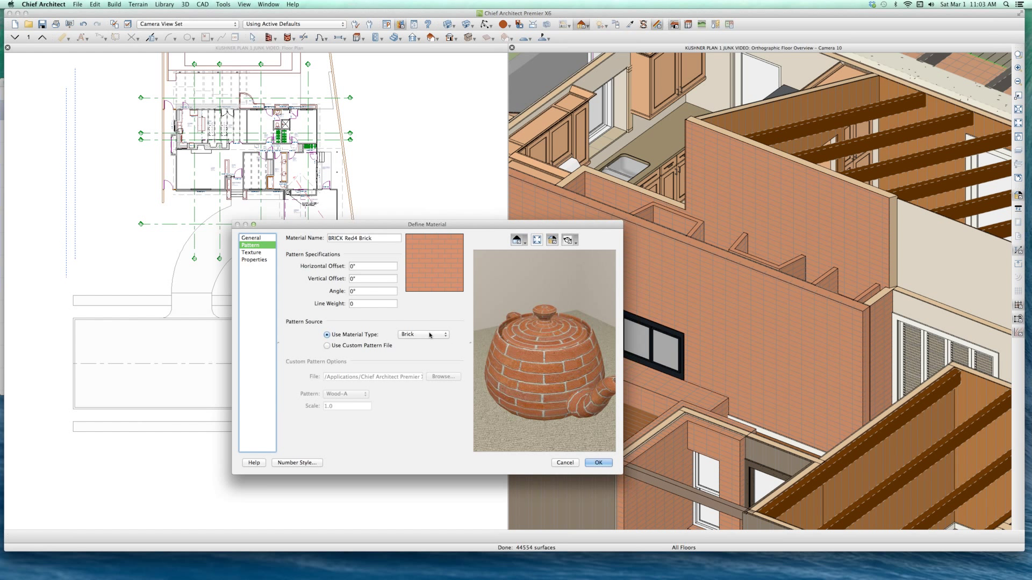
pyautogui.click(430, 335)
pyautogui.click(424, 342)
pyautogui.click(251, 238)
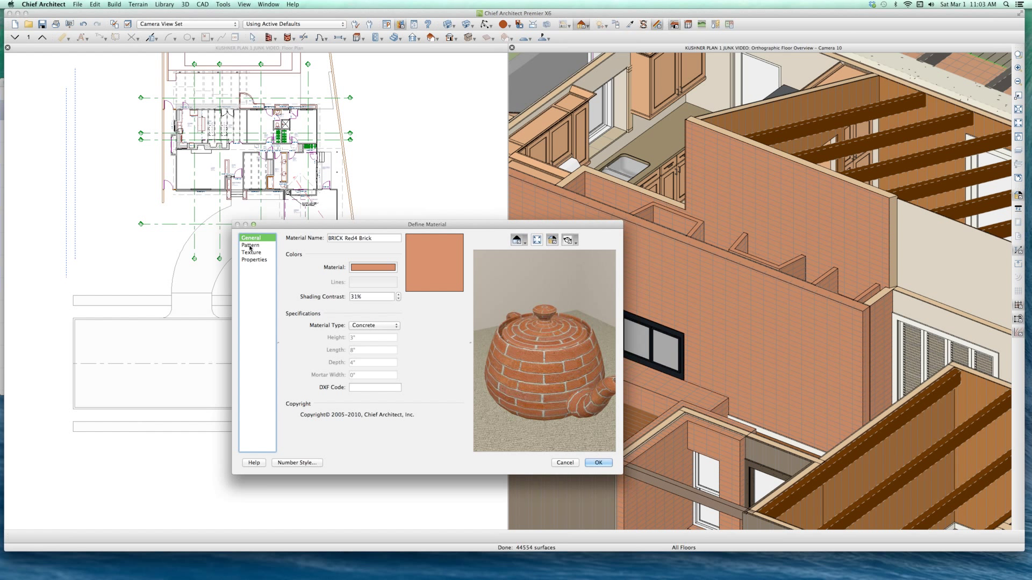
# Set the general material type of BRICK Red4 Brick to Area and check its pattern source type
pyautogui.click(385, 326)
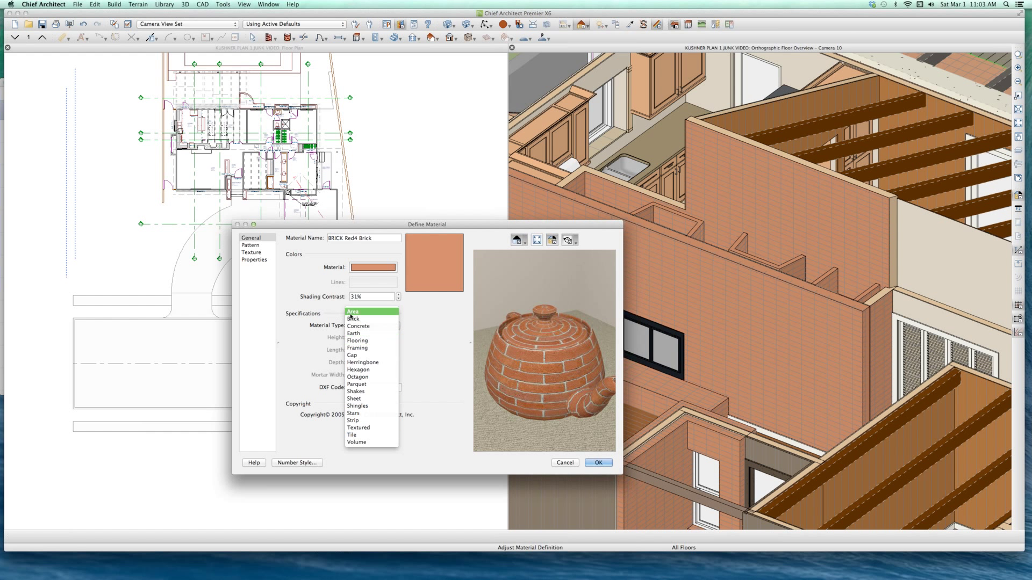
pyautogui.click(351, 314)
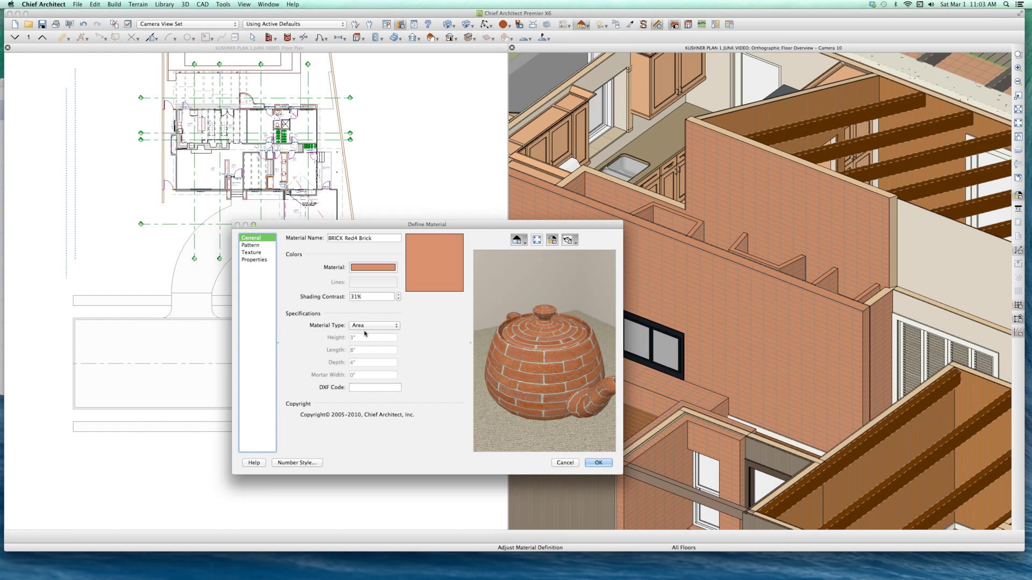
pyautogui.click(250, 245)
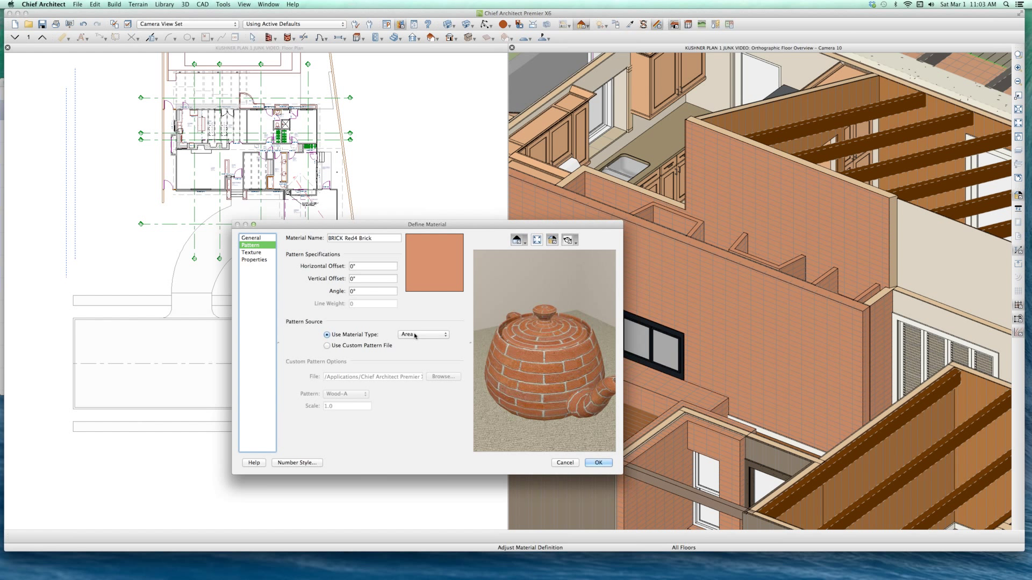
pyautogui.click(415, 335)
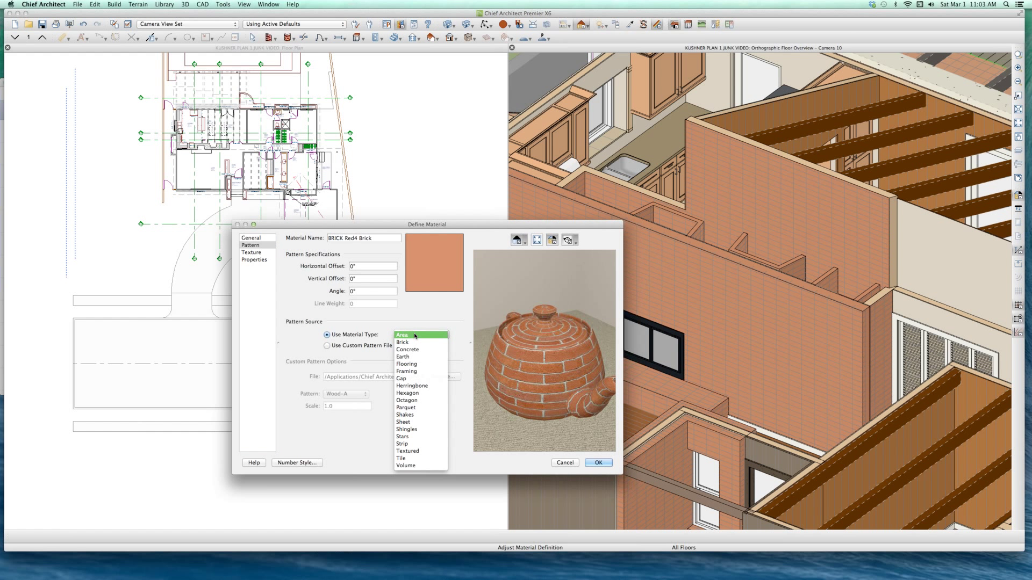
pyautogui.click(414, 335)
# Switch the brick material's pattern source to a custom pattern file and load ChiefBrick.pat from the Patterns folder
pyautogui.click(345, 346)
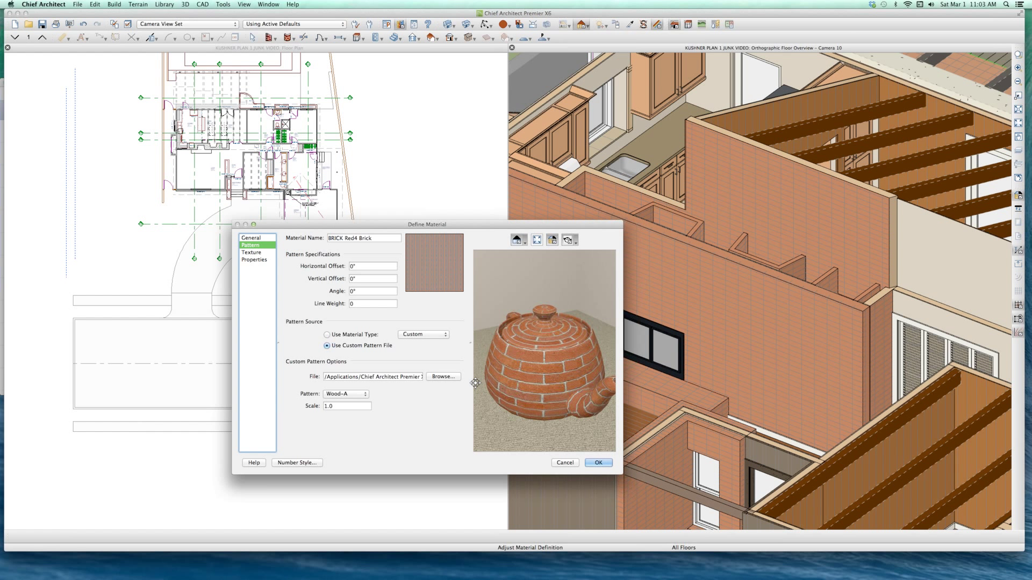
pyautogui.click(443, 377)
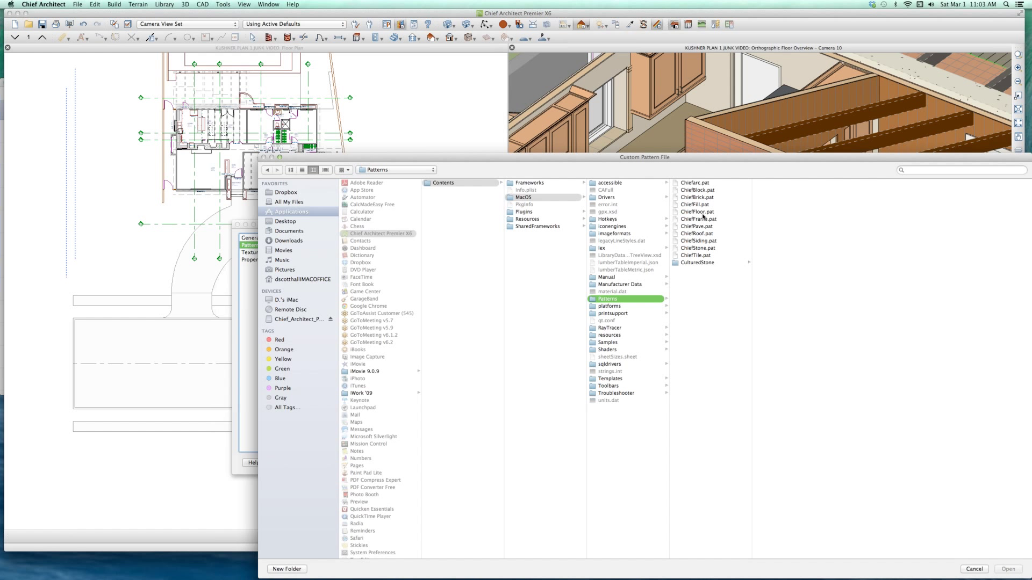
pyautogui.click(701, 199)
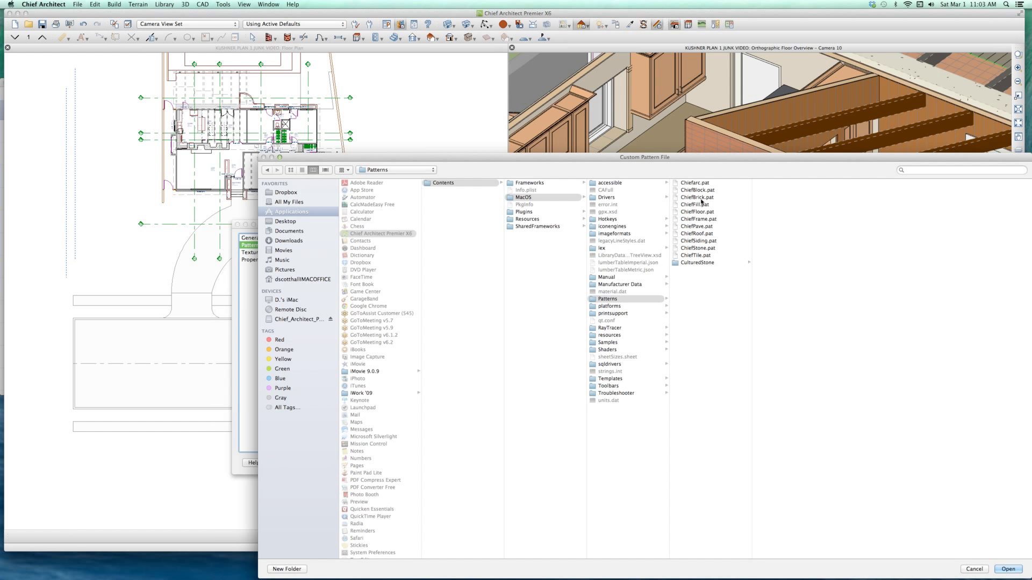
pyautogui.doubleClick(701, 199)
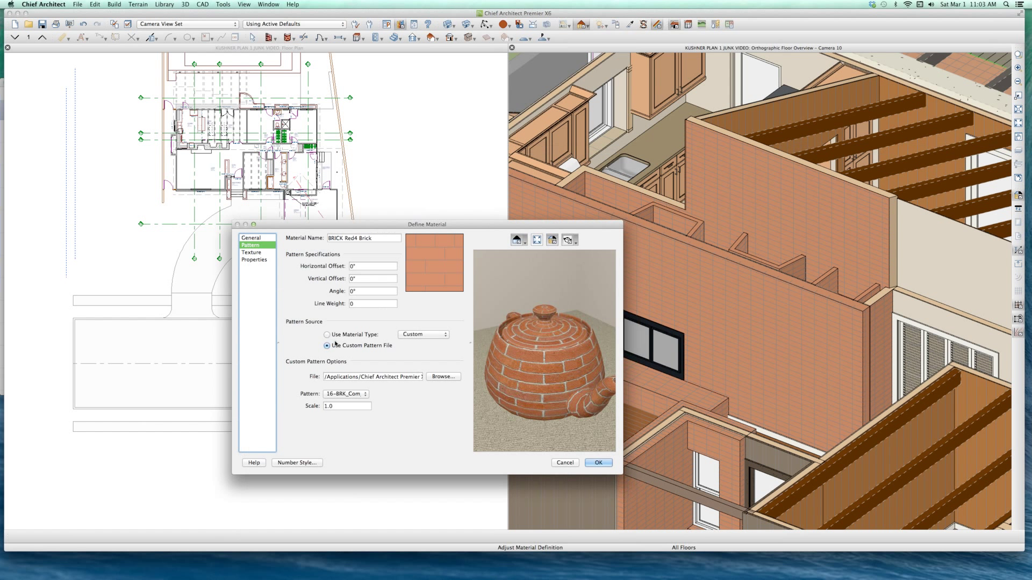
# Choose the 31-BRK_Pav_Running pattern, set its scale to .5 and apply the changes to the brick material
pyautogui.click(347, 395)
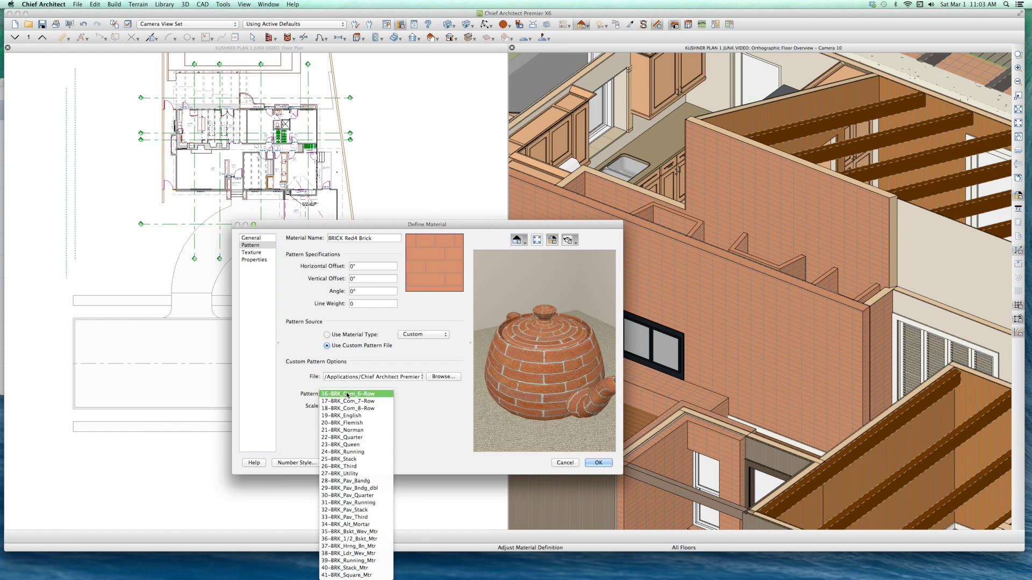
pyautogui.click(356, 503)
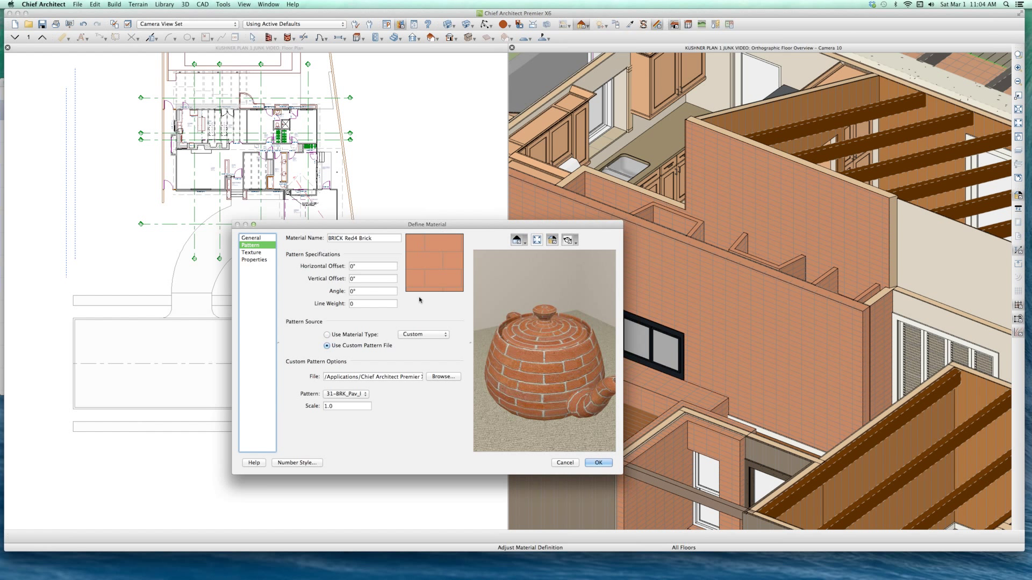
pyautogui.hotkey('shift', 'Tab')
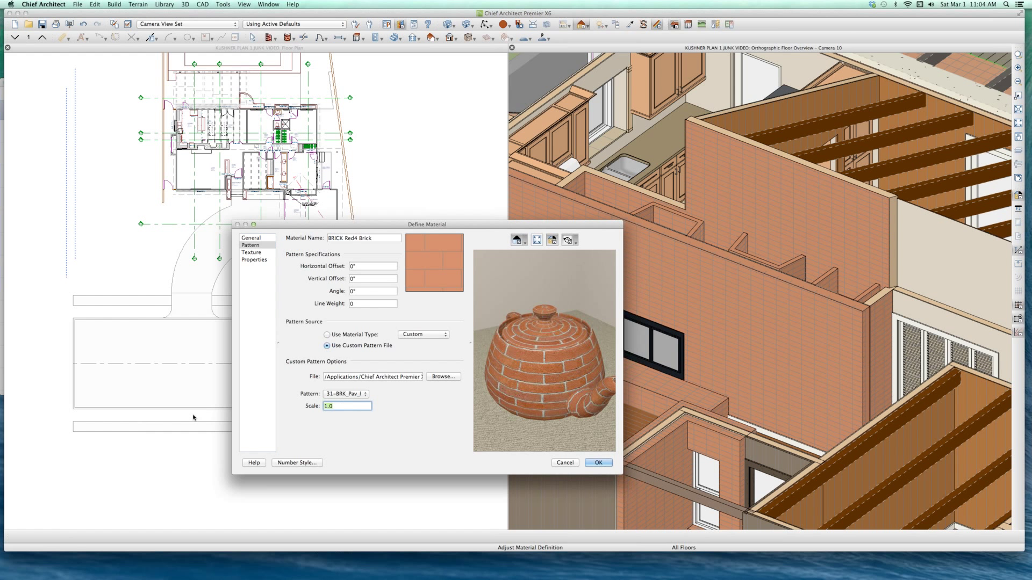
pyautogui.write('.5')
pyautogui.press('Tab')
pyautogui.click(598, 463)
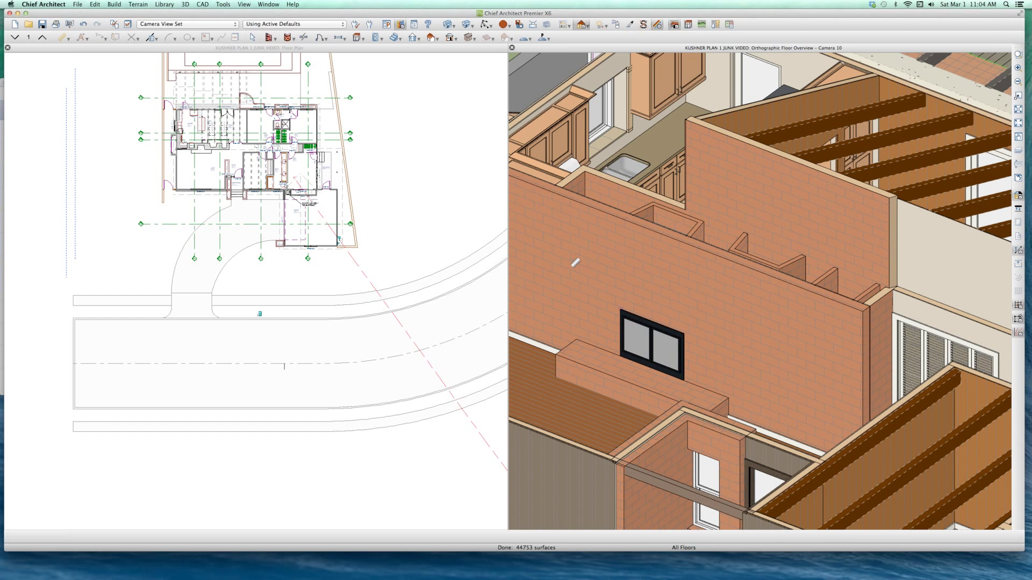
# Inspect the brick pattern on the interior wall, exterior base and entry planters from near and far
pyautogui.scroll(-5, 607, 258)
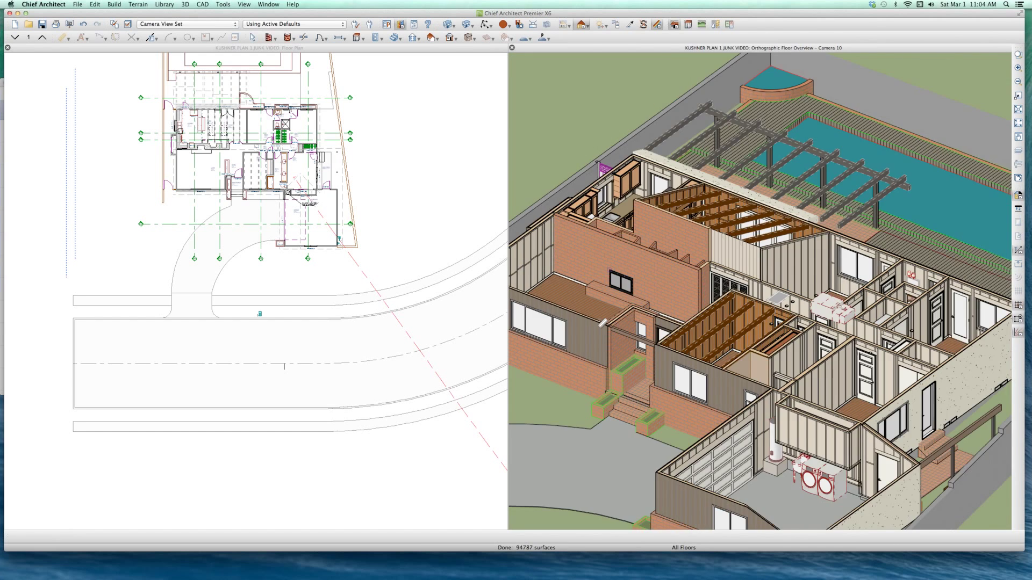
pyautogui.scroll(3, 604, 322)
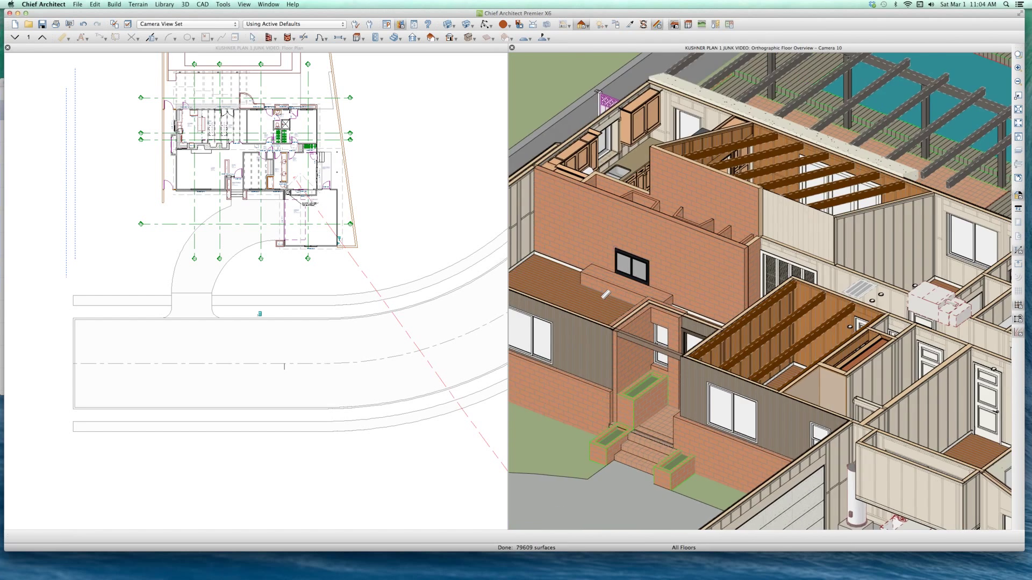
pyautogui.scroll(2, 605, 294)
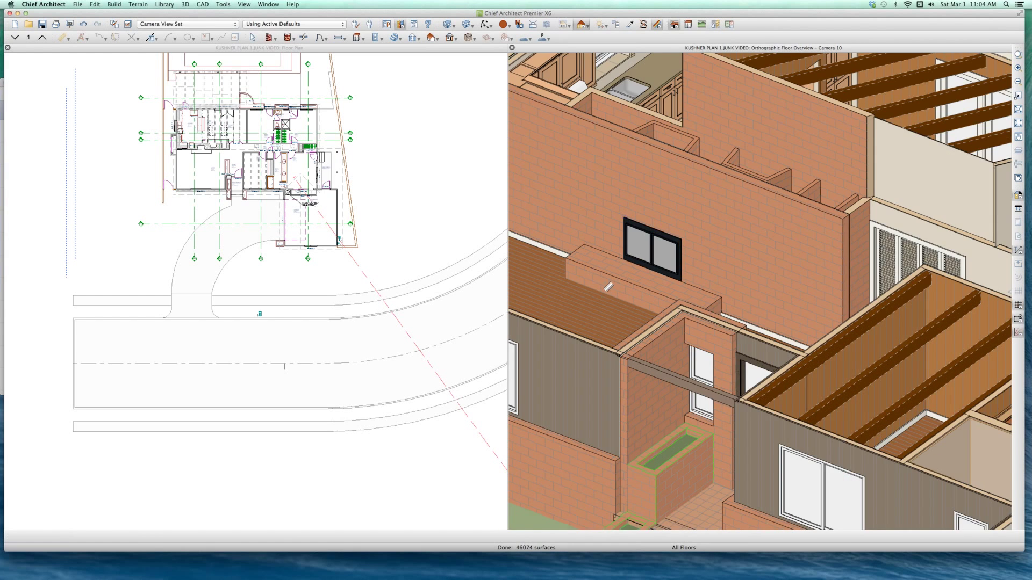
pyautogui.scroll(-3, 608, 287)
pyautogui.scroll(2, 685, 214)
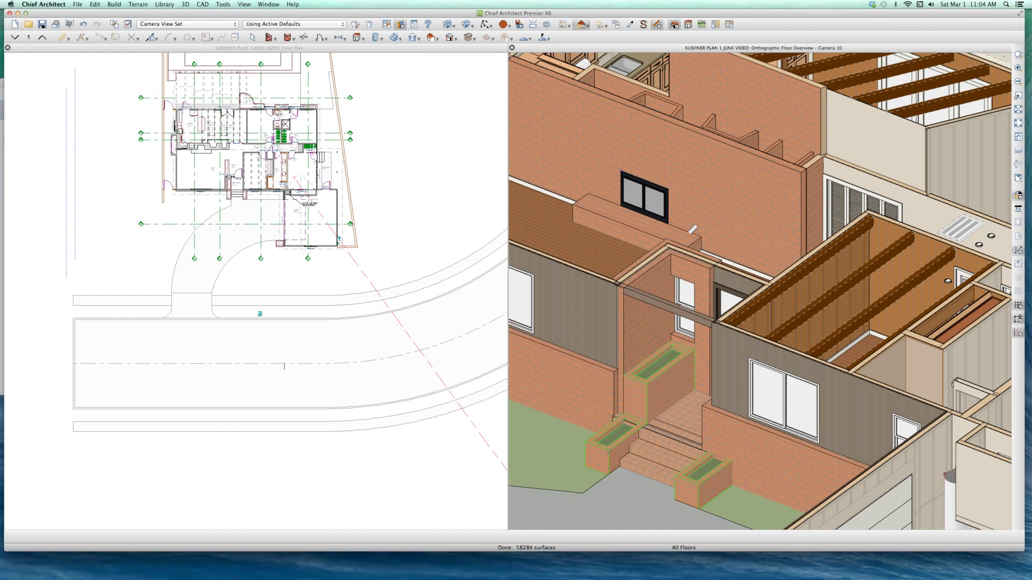
pyautogui.press('space')
pyautogui.click(686, 203)
pyautogui.scroll(-3, 686, 202)
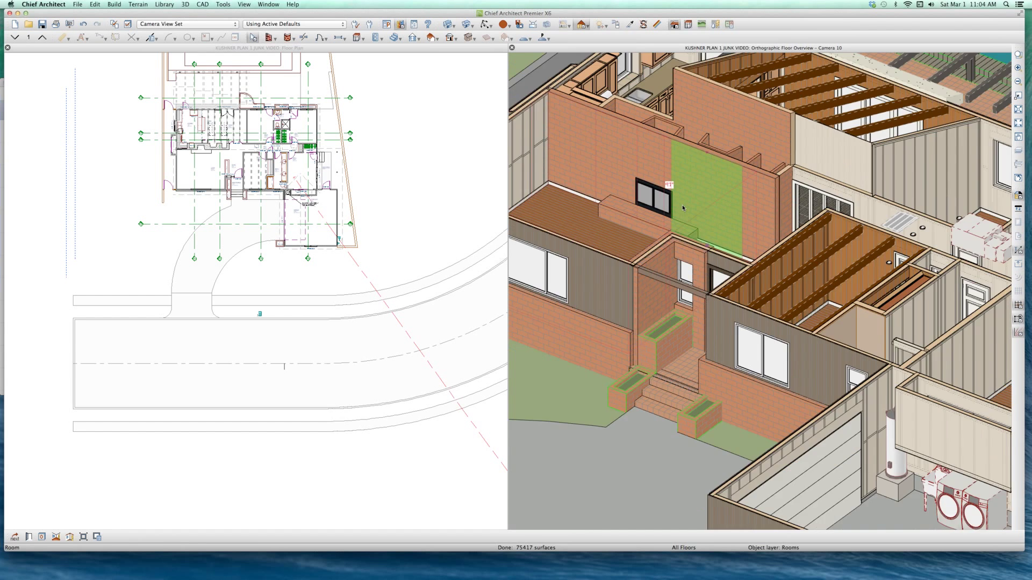
pyautogui.scroll(4, 672, 188)
pyautogui.scroll(2, 590, 232)
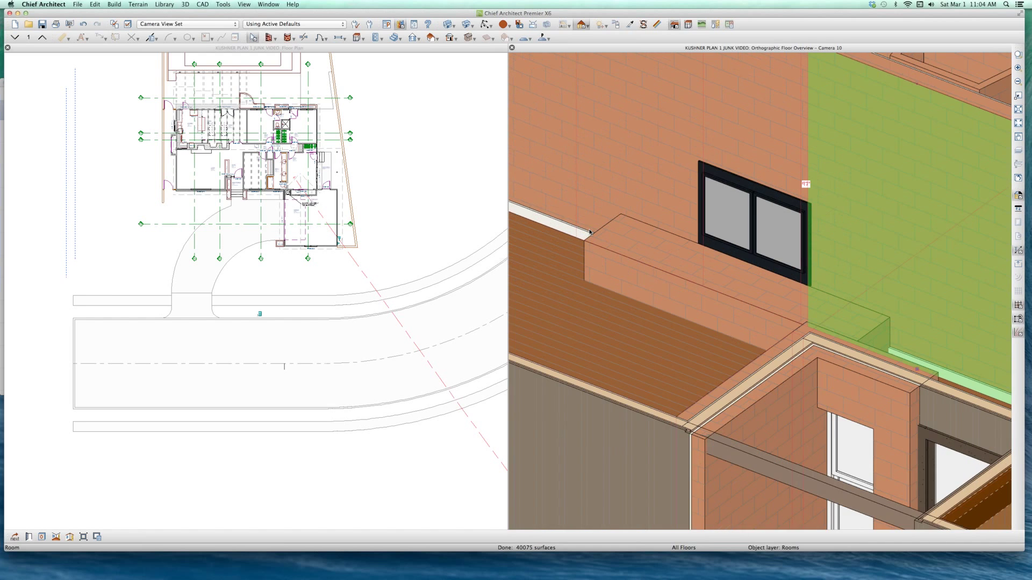
pyautogui.press('space')
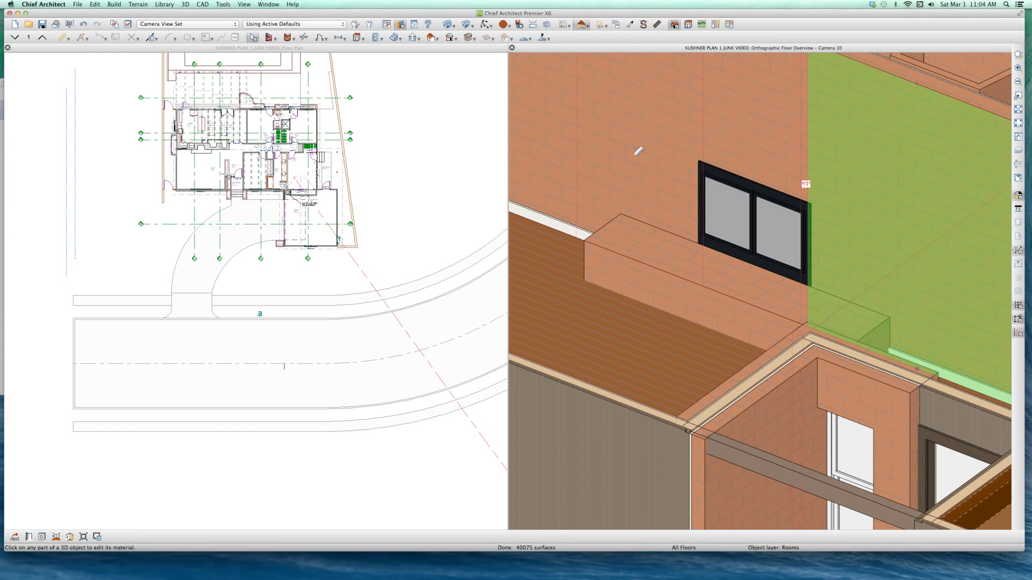
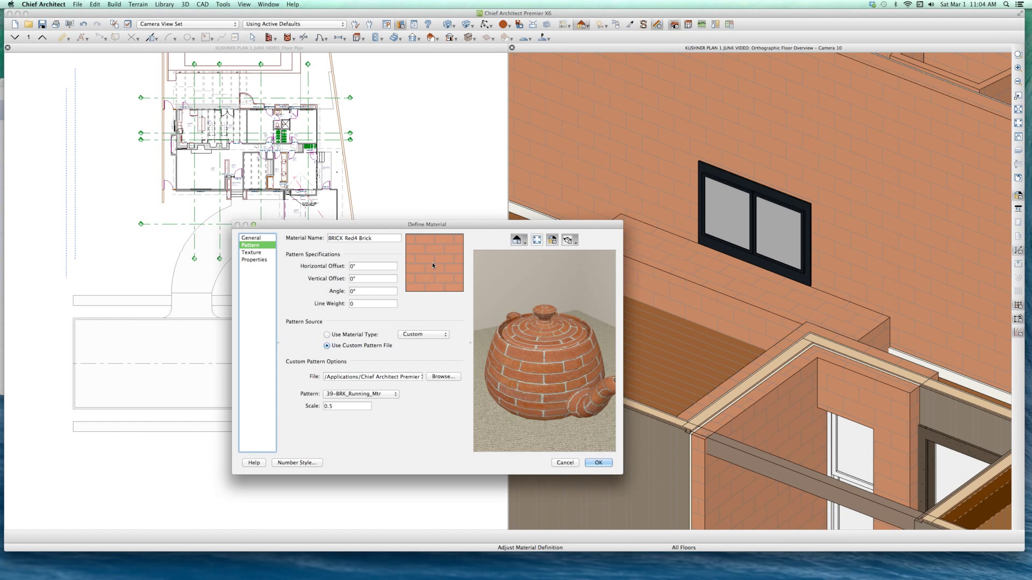
# Apply the 39-BRK_Running_Mtr pattern, try sizes of 9 and 3 inches for the brick material, and settle on 1 1/2"
pyautogui.click(598, 464)
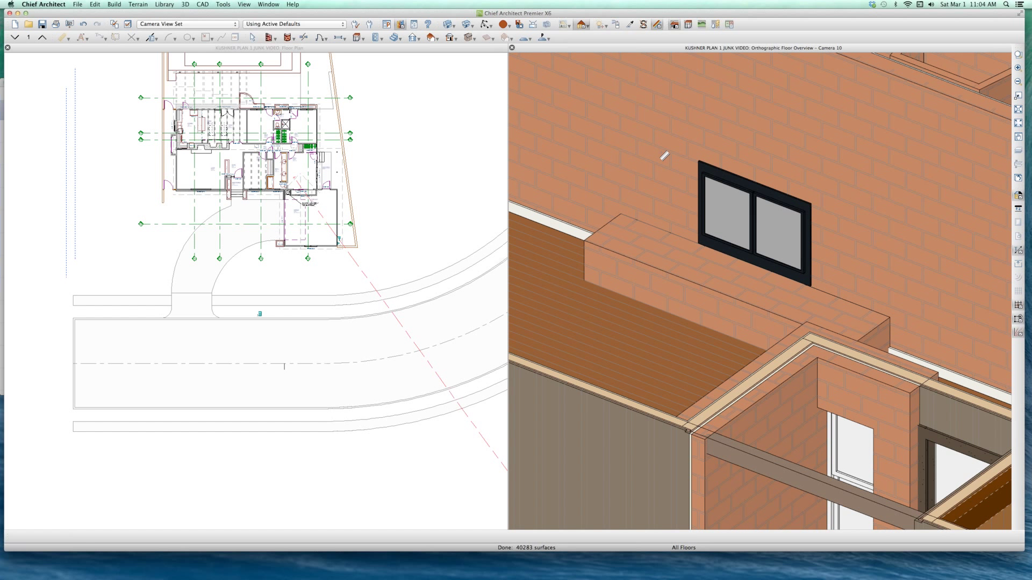
pyautogui.click(666, 158)
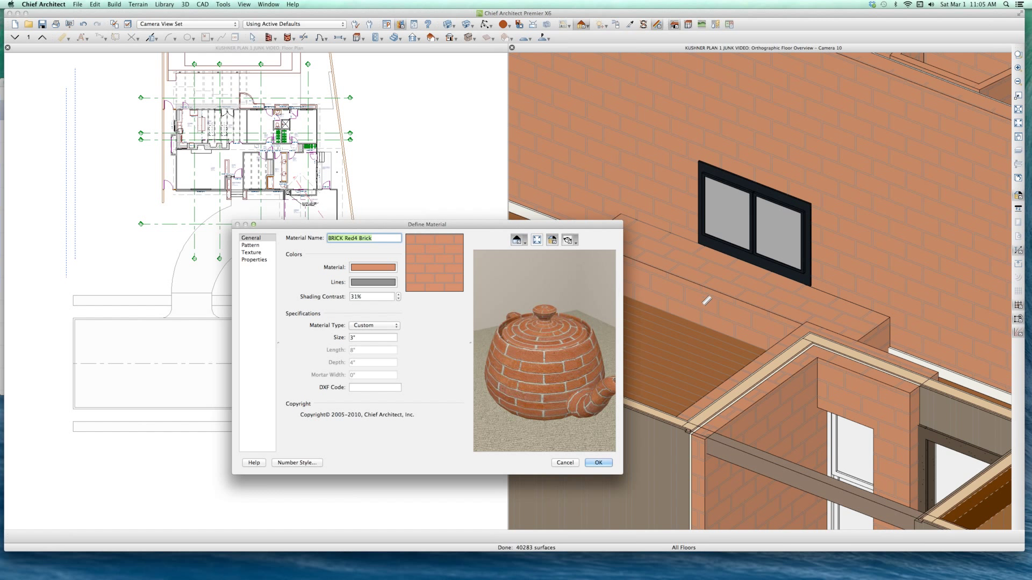
pyautogui.click(364, 338)
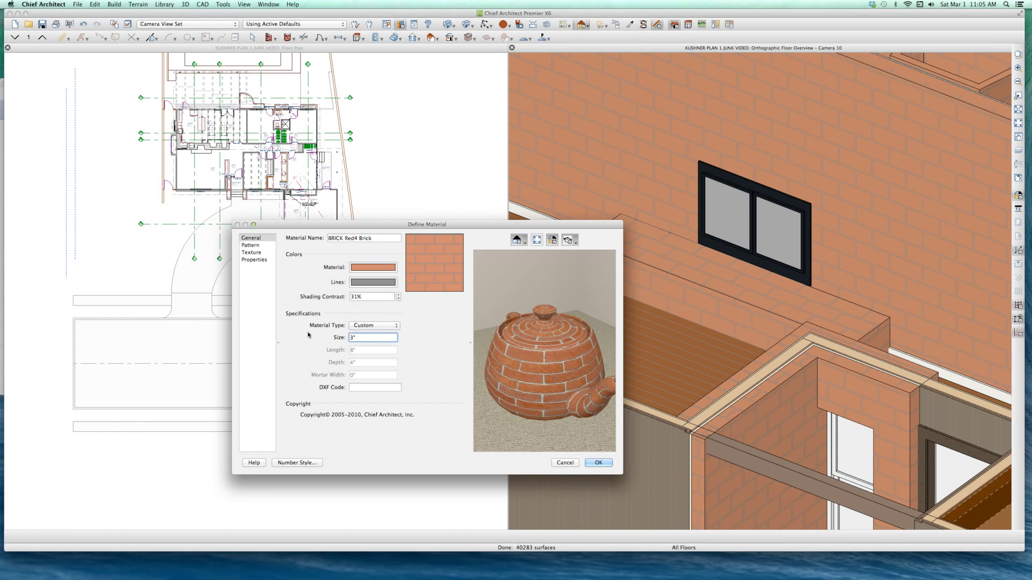
pyautogui.press('super+a')
pyautogui.write('9')
pyautogui.press('Tab')
pyautogui.hotkey('shift', 'Tab')
pyautogui.write('3')
pyautogui.press('Tab')
pyautogui.hotkey('shift', 'Tab')
pyautogui.write('1.5')
pyautogui.press('Tab')
pyautogui.click(598, 463)
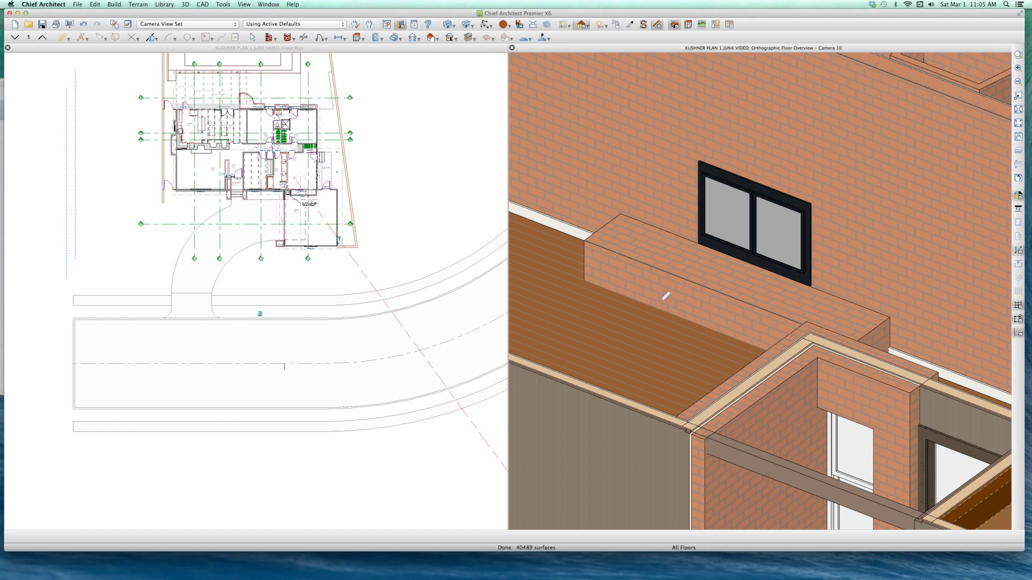
# Set the brick material's custom pattern scale to .25 and its size to 1 3/4", and apply the changes
pyautogui.click(667, 297)
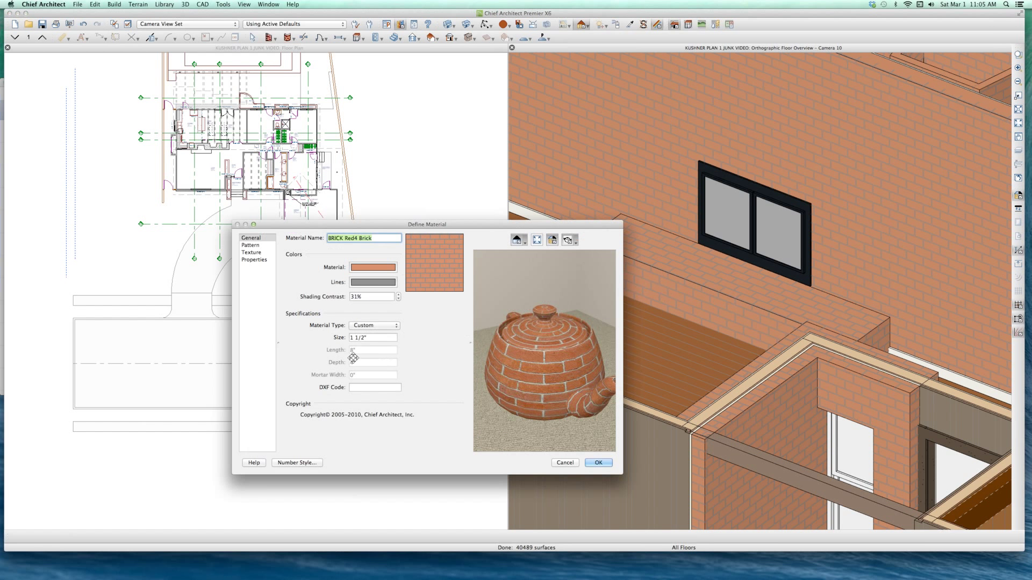
pyautogui.click(372, 338)
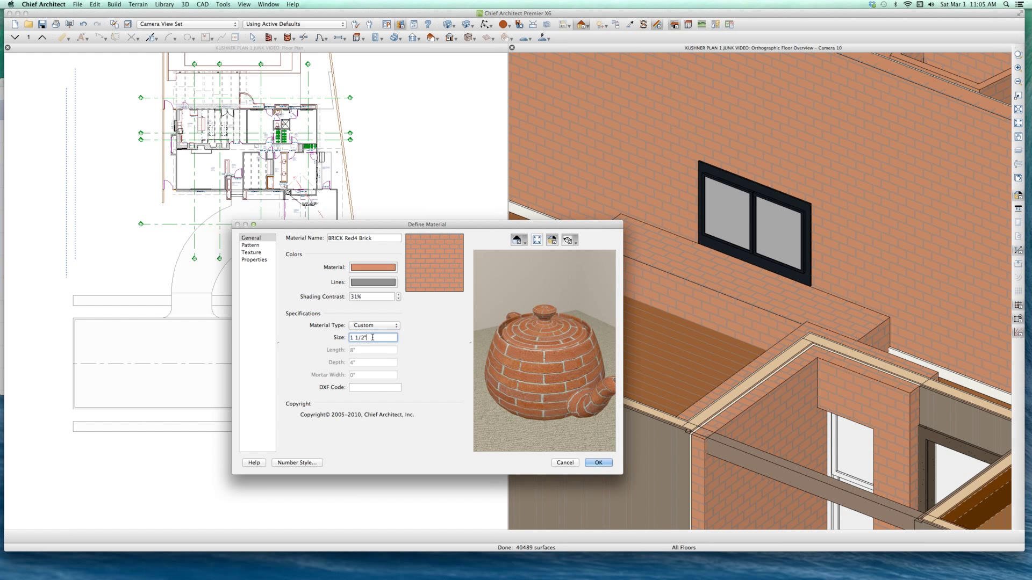
pyautogui.click(253, 245)
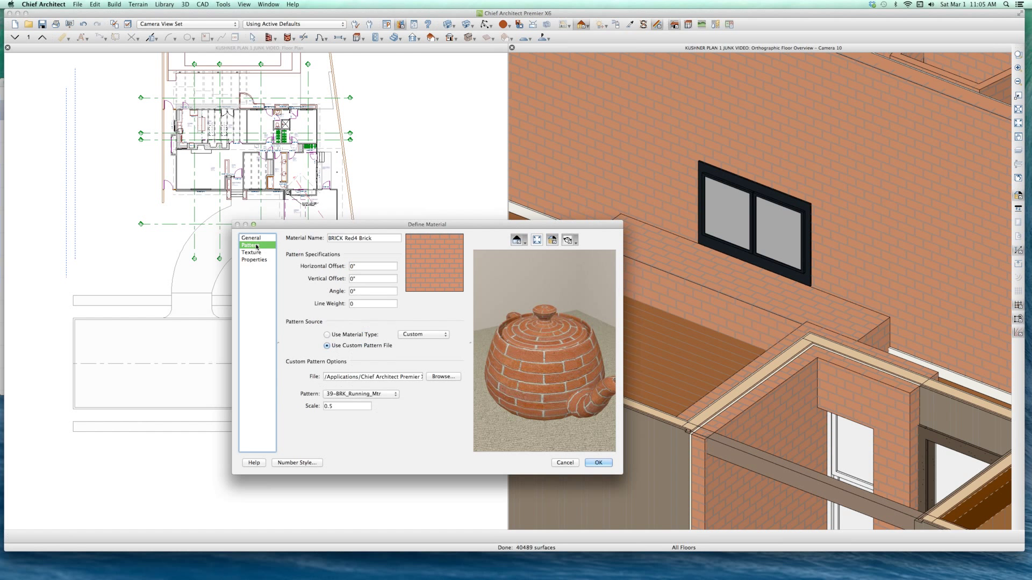
pyautogui.click(340, 405)
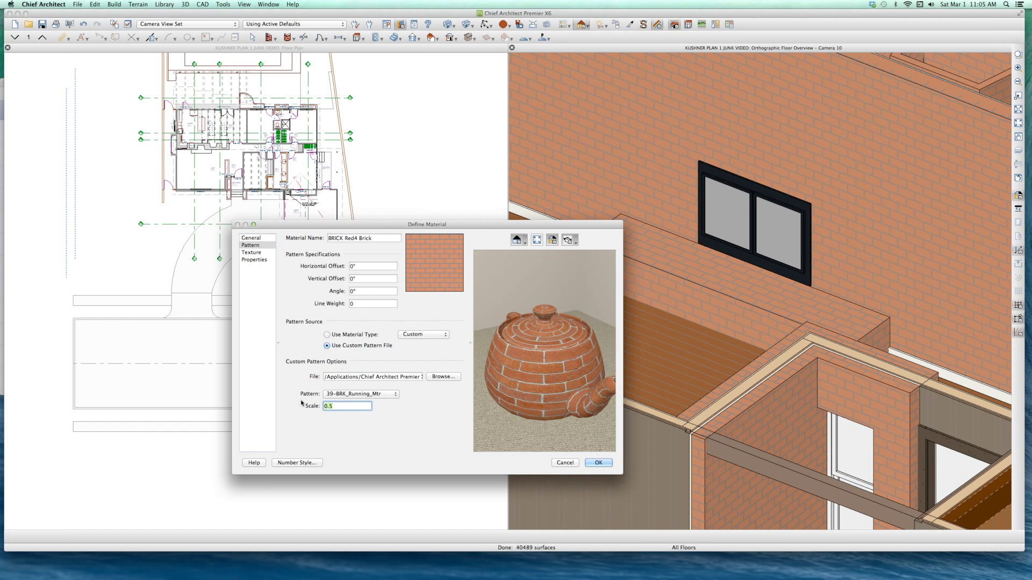
pyautogui.write('.25')
pyautogui.click(251, 238)
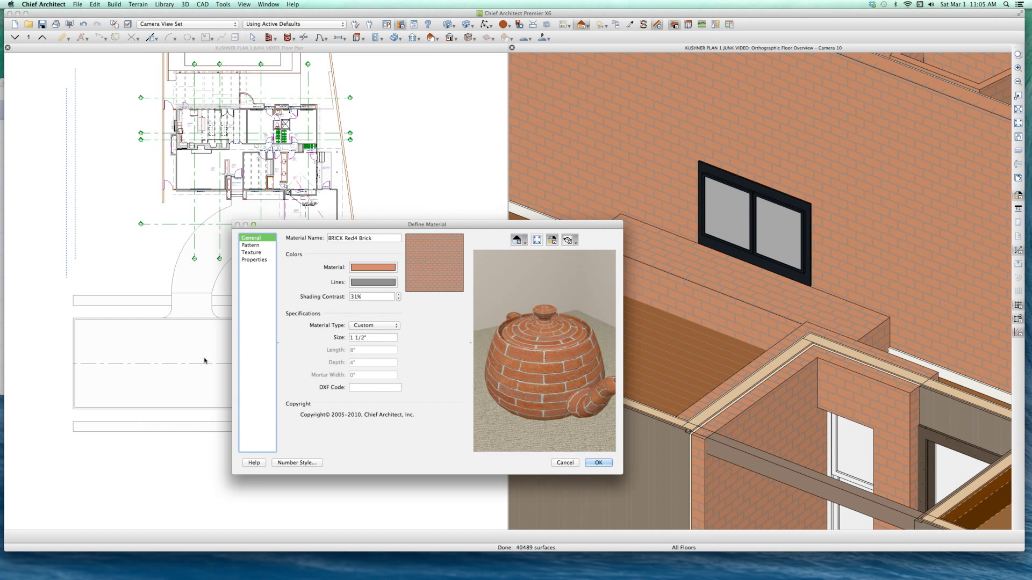
pyautogui.click(380, 338)
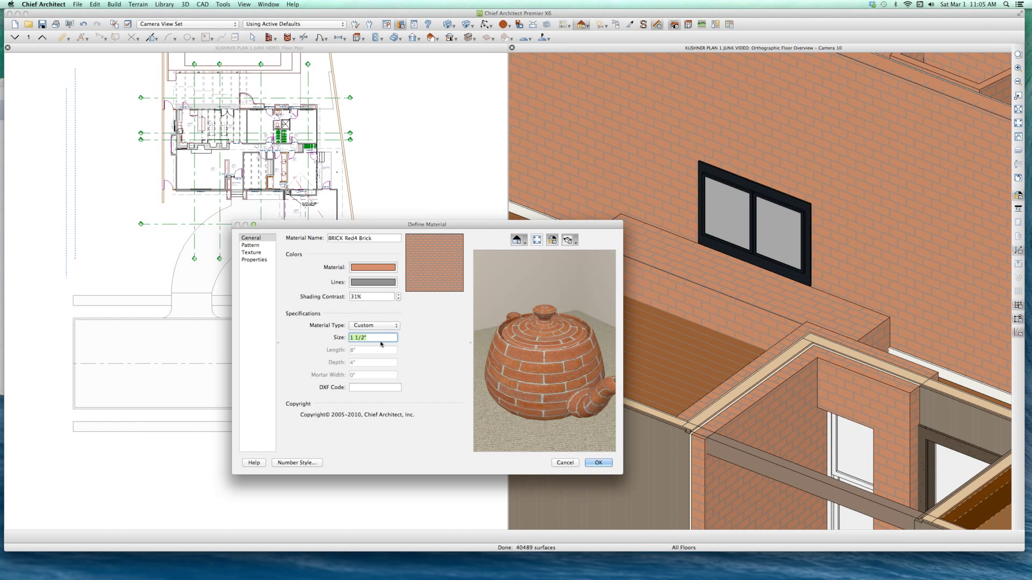
pyautogui.write('1.75')
pyautogui.press('Return')
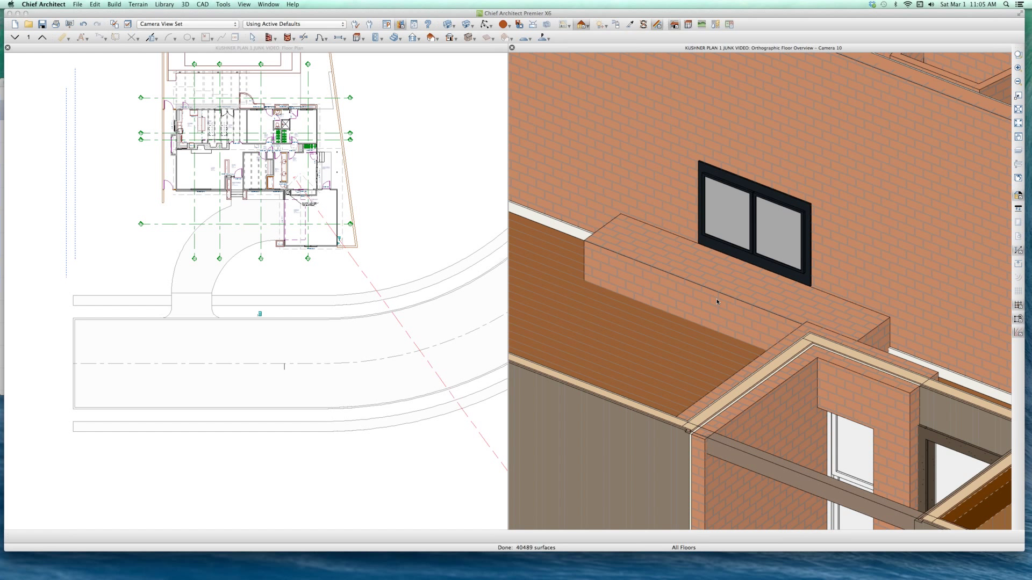
# Set the brick material's size to 3" and check the pattern on the hearth and the interior brick wall
pyautogui.scroll(5, 707, 301)
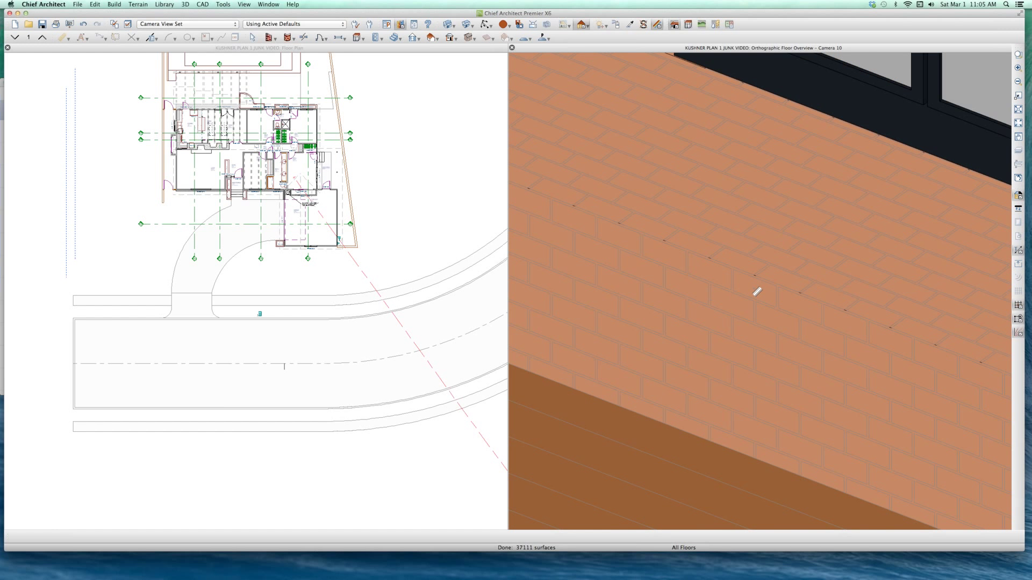
pyautogui.click(754, 294)
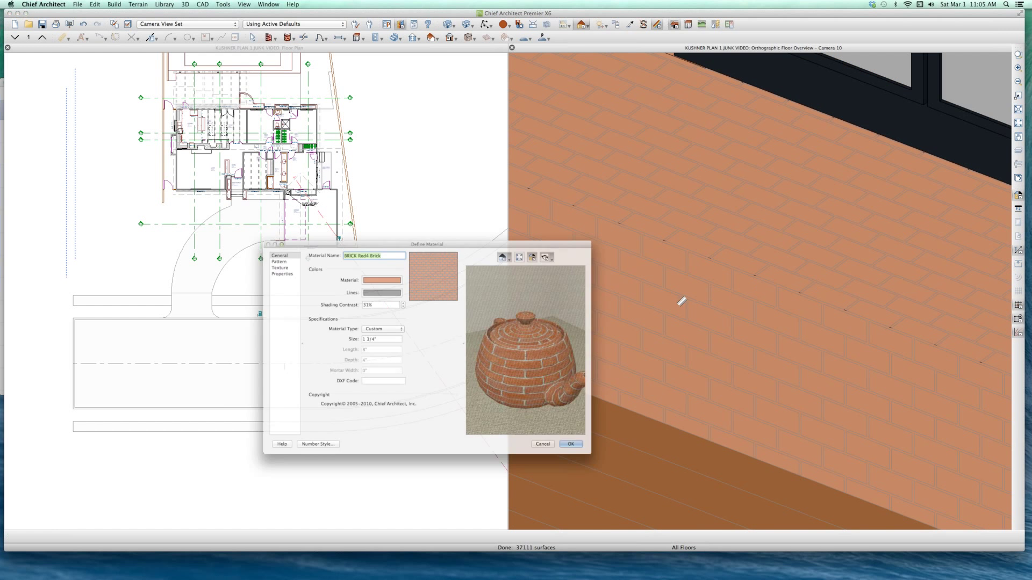
pyautogui.moveTo(377, 337); pyautogui.dragTo(316, 344)
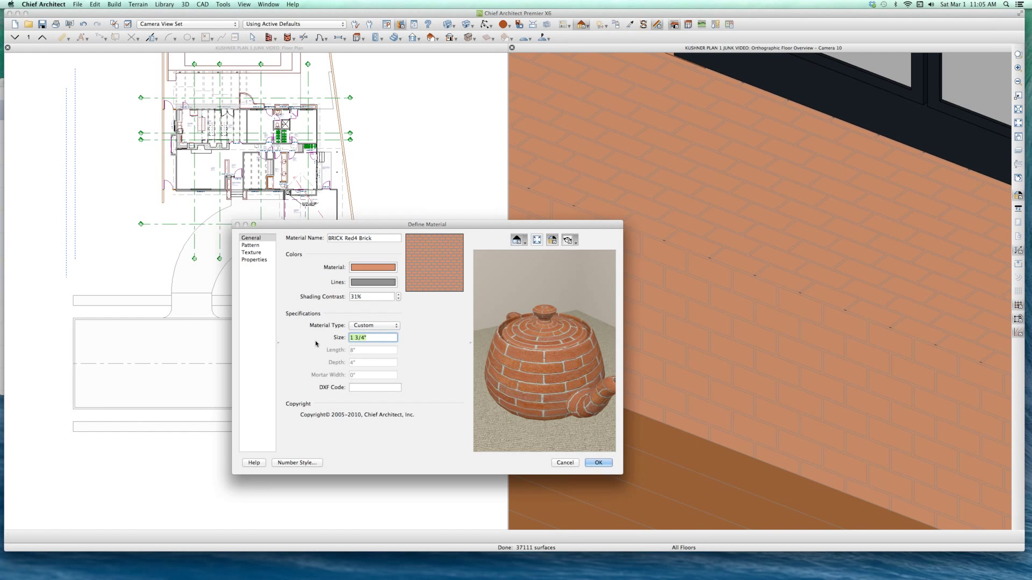
pyautogui.write('3')
pyautogui.press('Return')
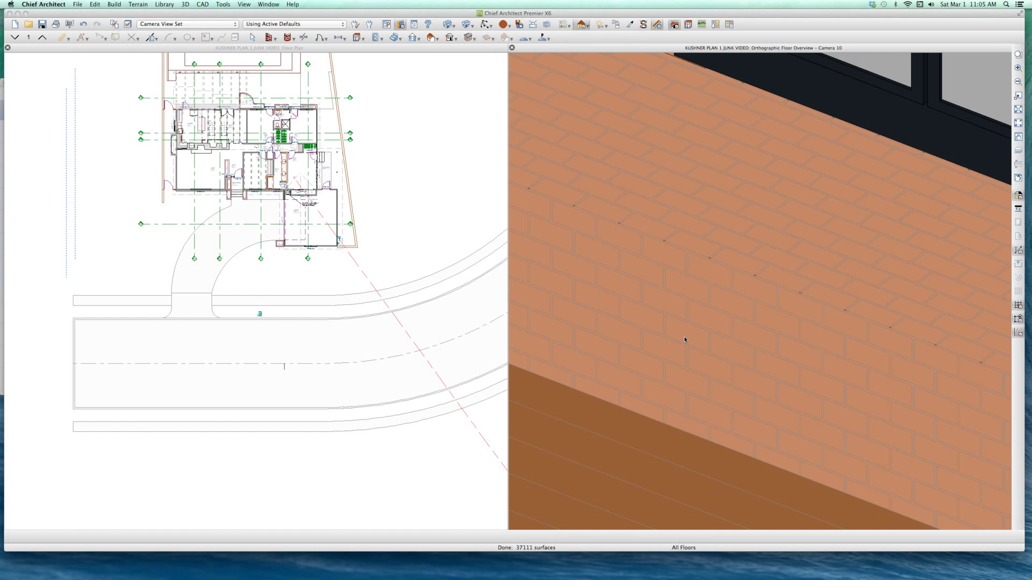
pyautogui.scroll(-3, 684, 339)
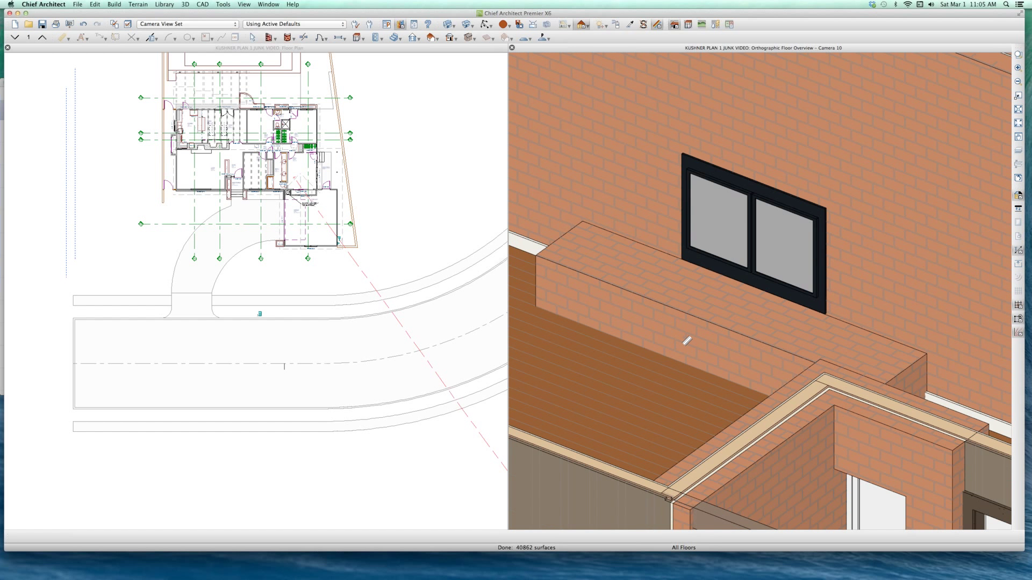
pyautogui.scroll(-3, 686, 340)
pyautogui.scroll(3, 686, 340)
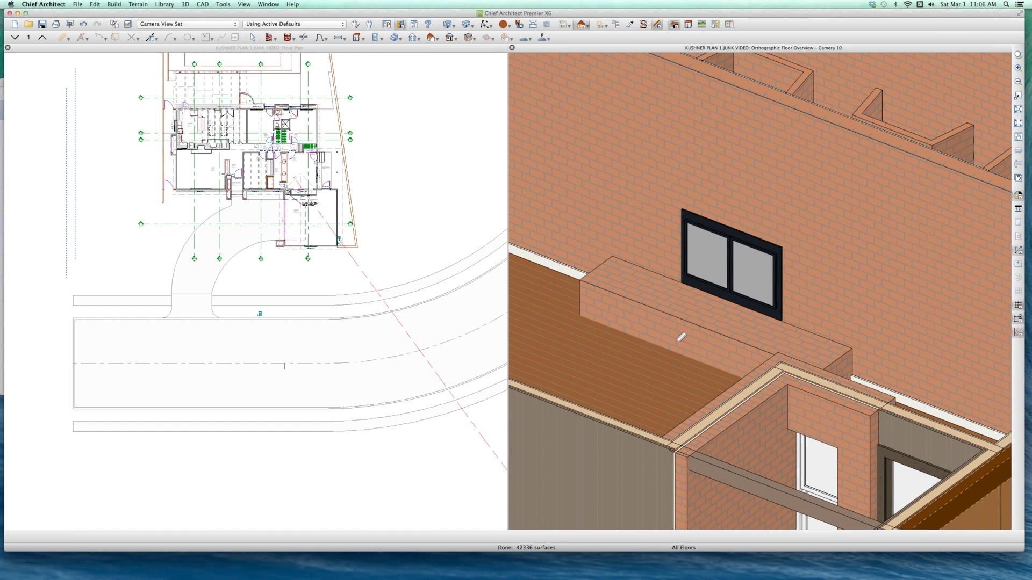
pyautogui.scroll(3, 681, 338)
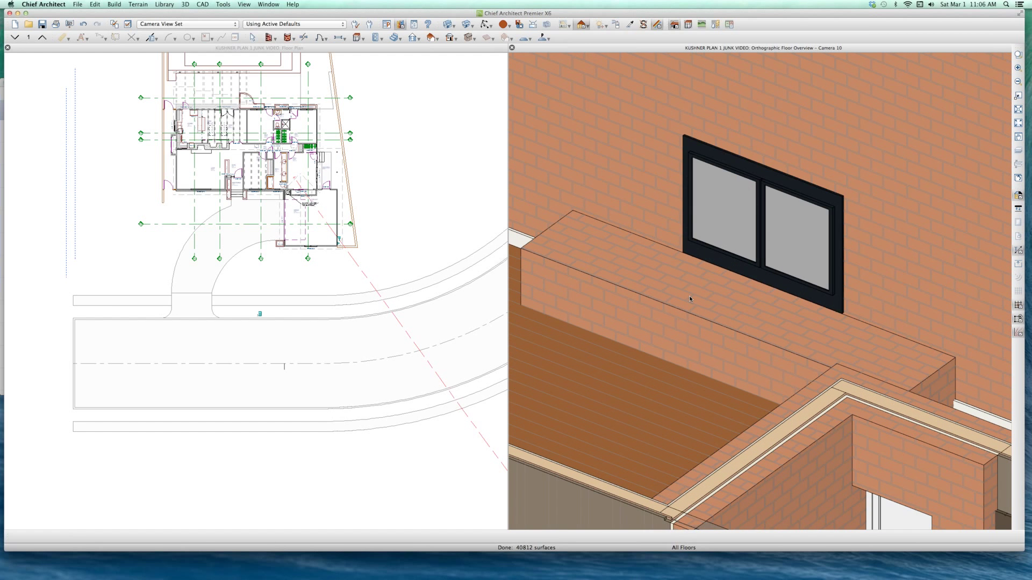
# Check the thickness and top elevation of the brick hearth solid below the window, leaving its specification unchanged
pyautogui.press('space')
pyautogui.click(690, 299)
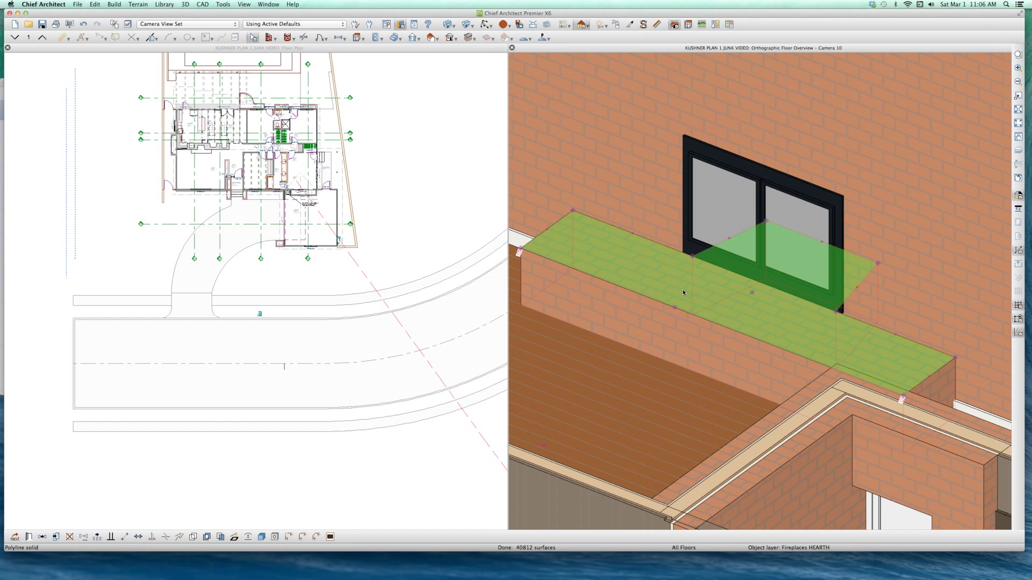
pyautogui.doubleClick(683, 293)
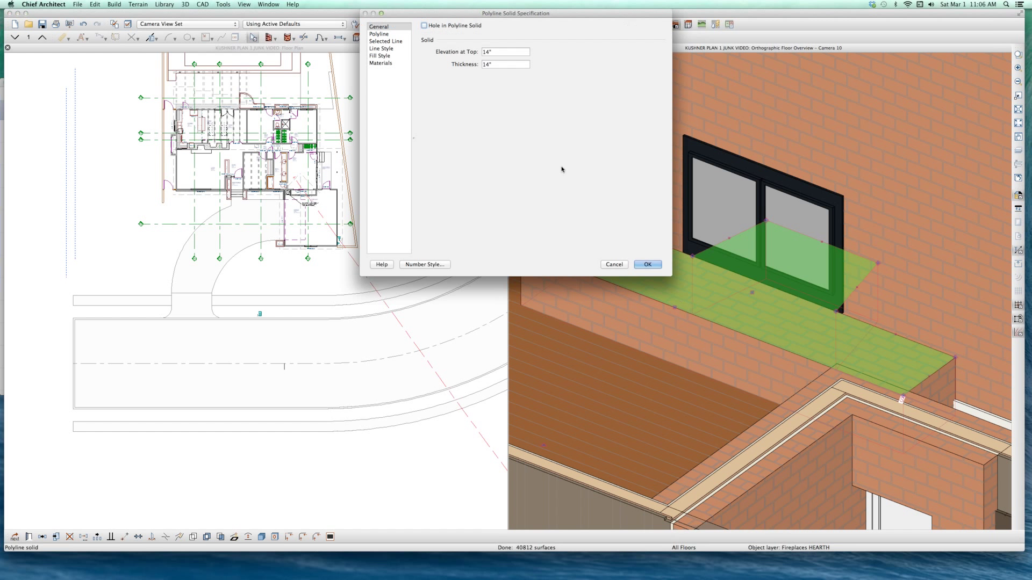
pyautogui.click(614, 265)
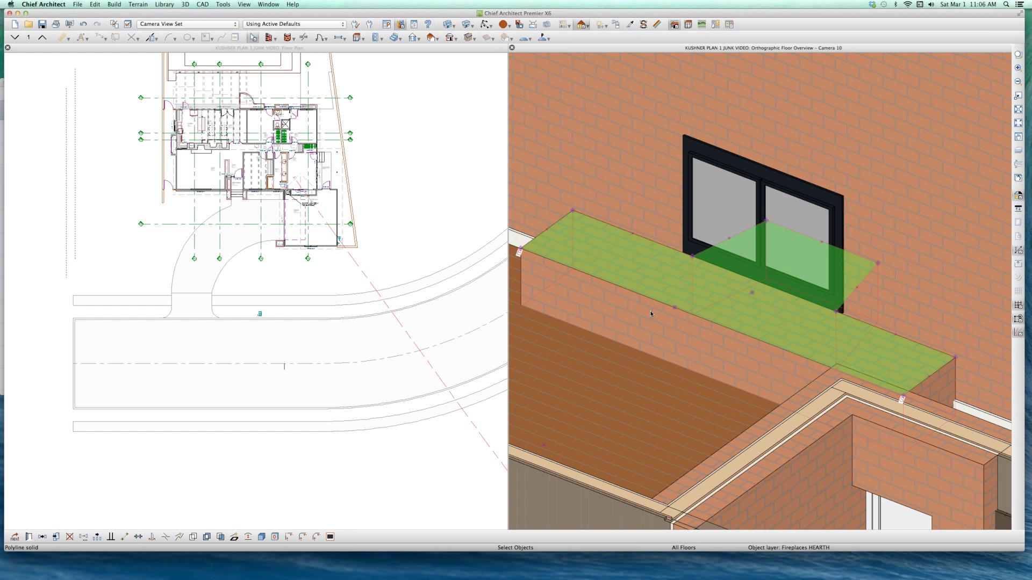
# Set the brick material's size to 3.5" through the material definition of the hearth and apply it
pyautogui.click(630, 25)
pyautogui.click(607, 290)
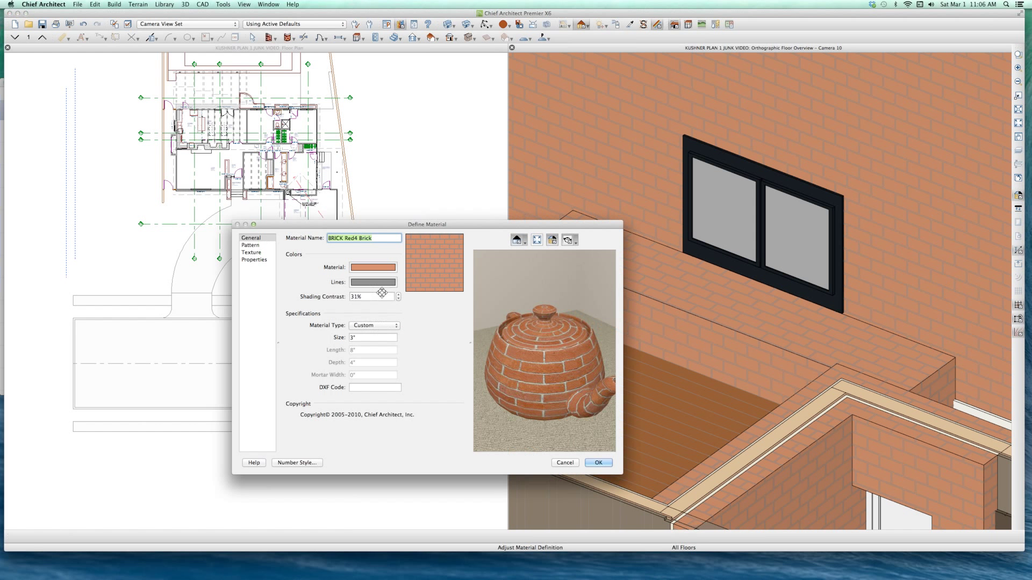
pyautogui.click(351, 338)
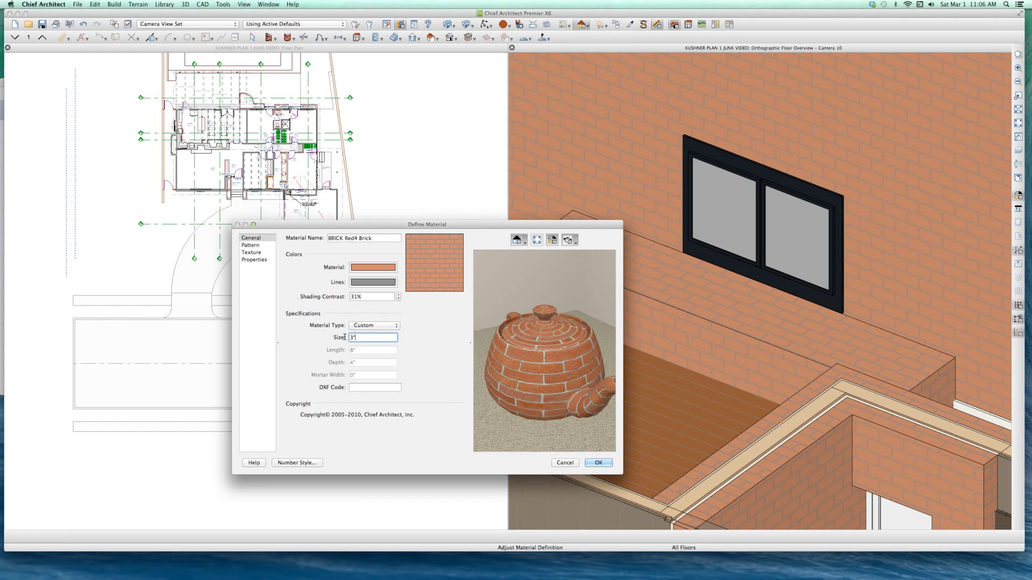
pyautogui.write('3.5')
pyautogui.press('Return')
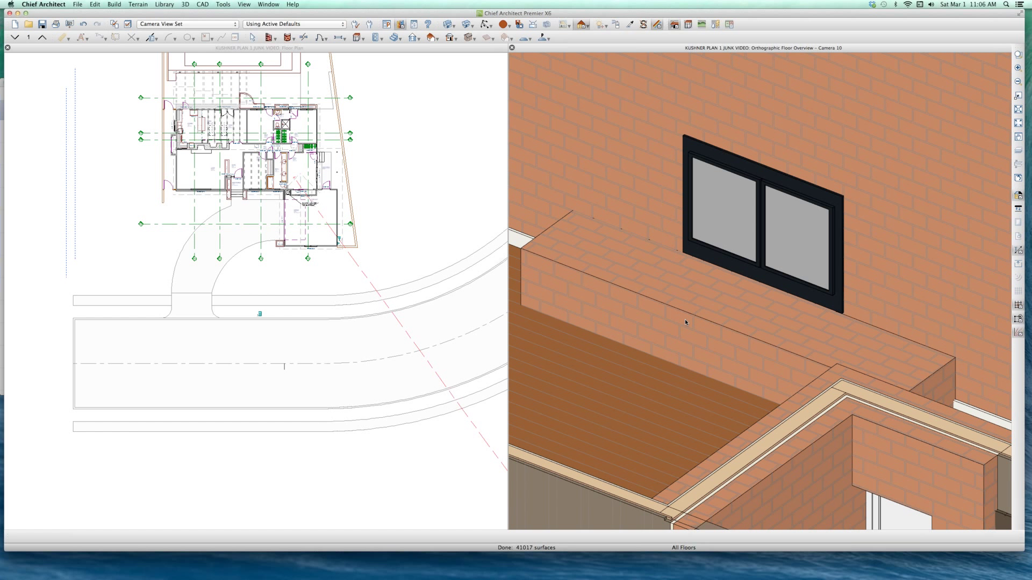
# Inspect the brick pattern on the hearth, exterior wall base and entry planters from near and far
pyautogui.scroll(-5, 685, 322)
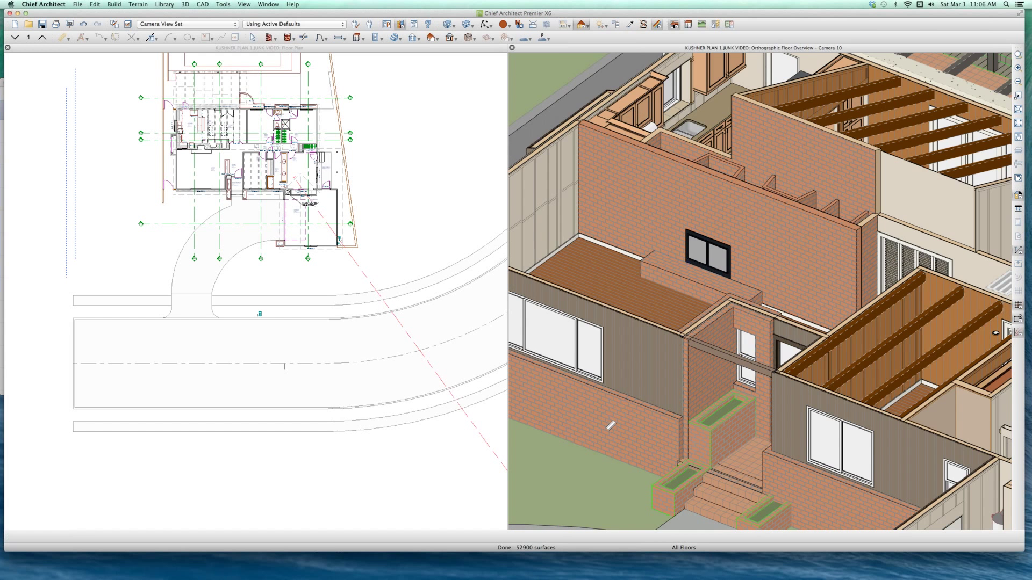
pyautogui.scroll(5, 610, 425)
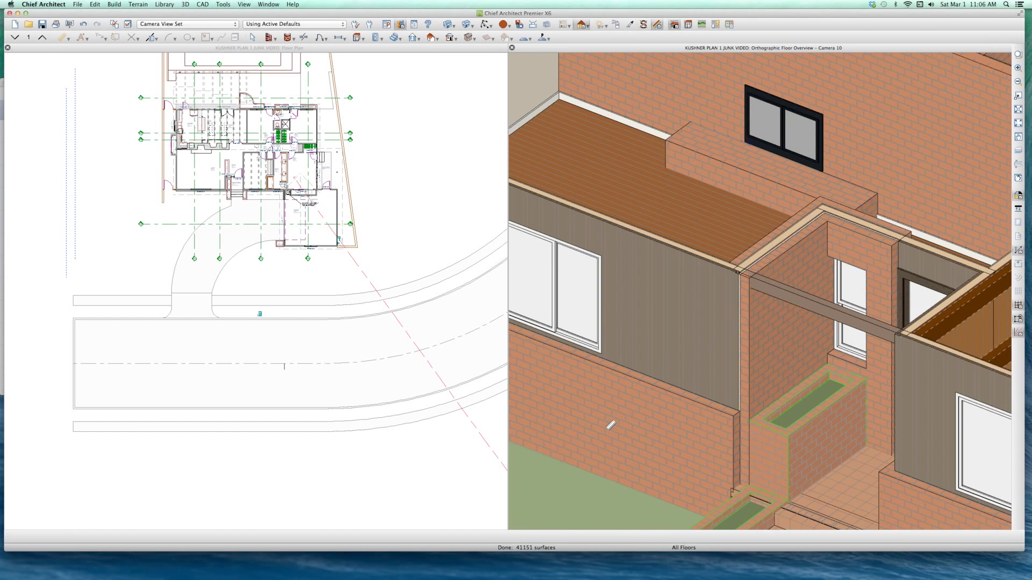
pyautogui.scroll(2, 628, 391)
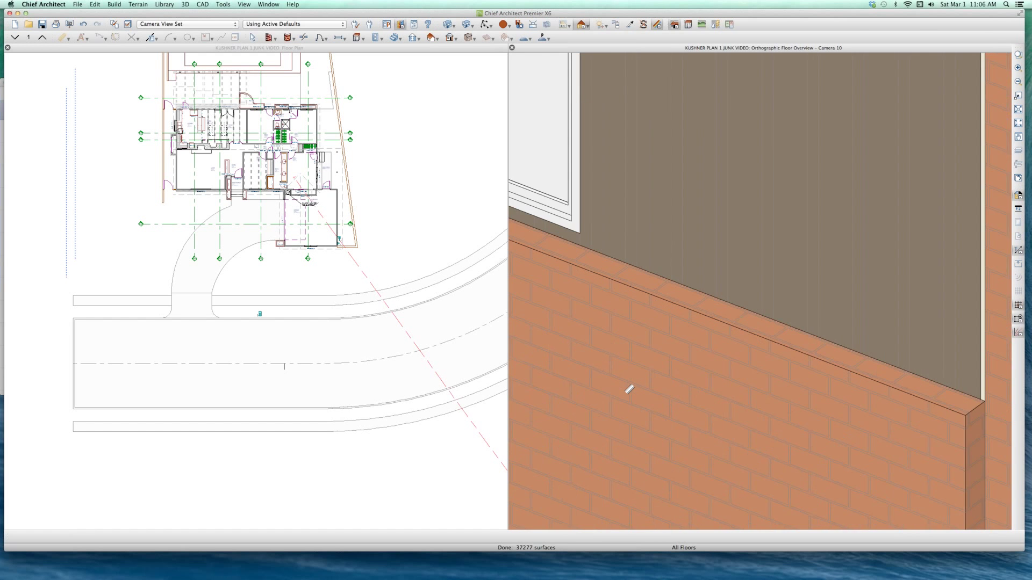
pyautogui.scroll(1, 629, 389)
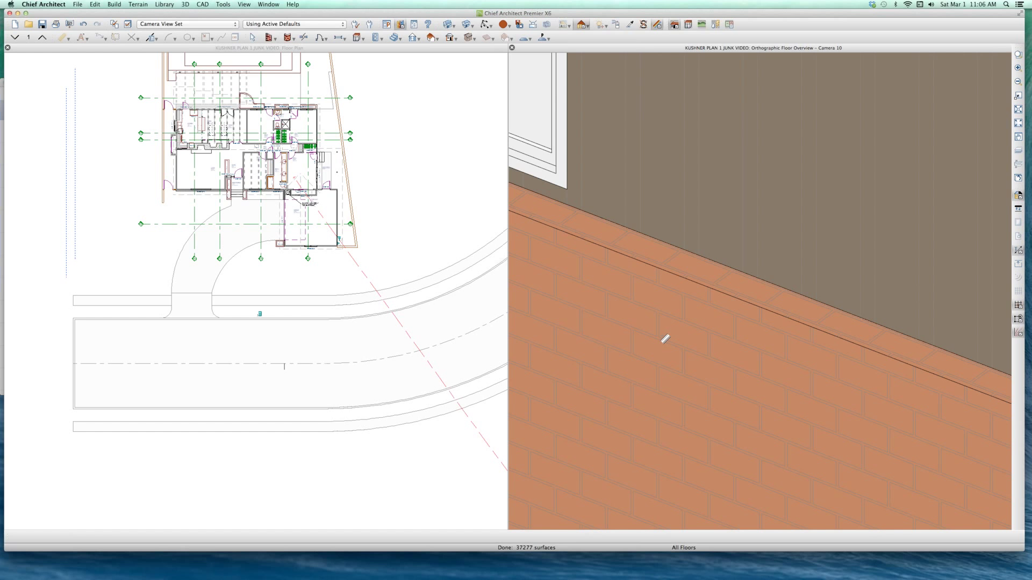
pyautogui.scroll(-5, 661, 336)
pyautogui.scroll(1, 651, 325)
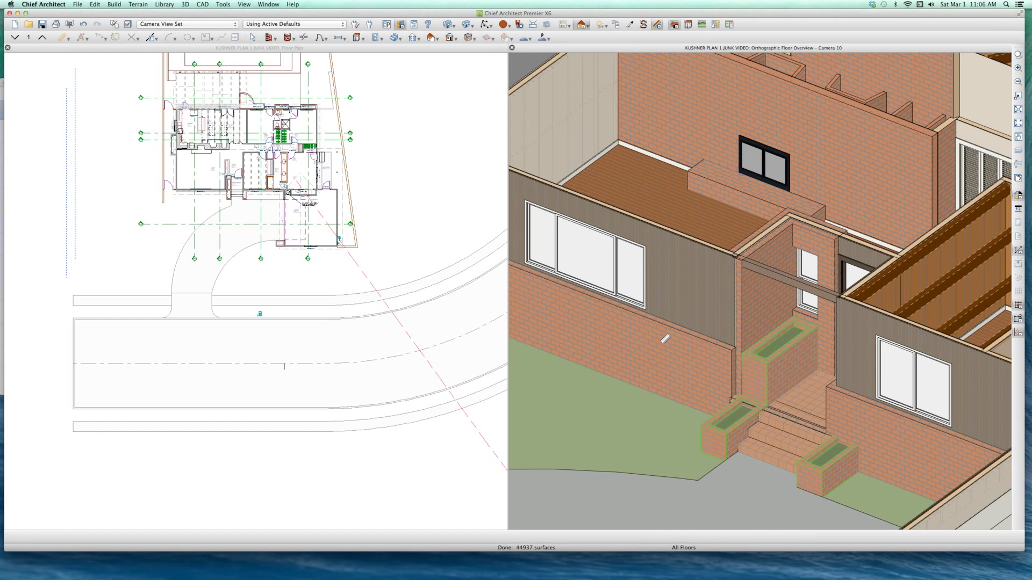
# Leave material adjustment, examine the interior brick wall surfaces by selecting their rooms, and clear the selection in the full overview
pyautogui.press('space')
pyautogui.scroll(-3, 647, 319)
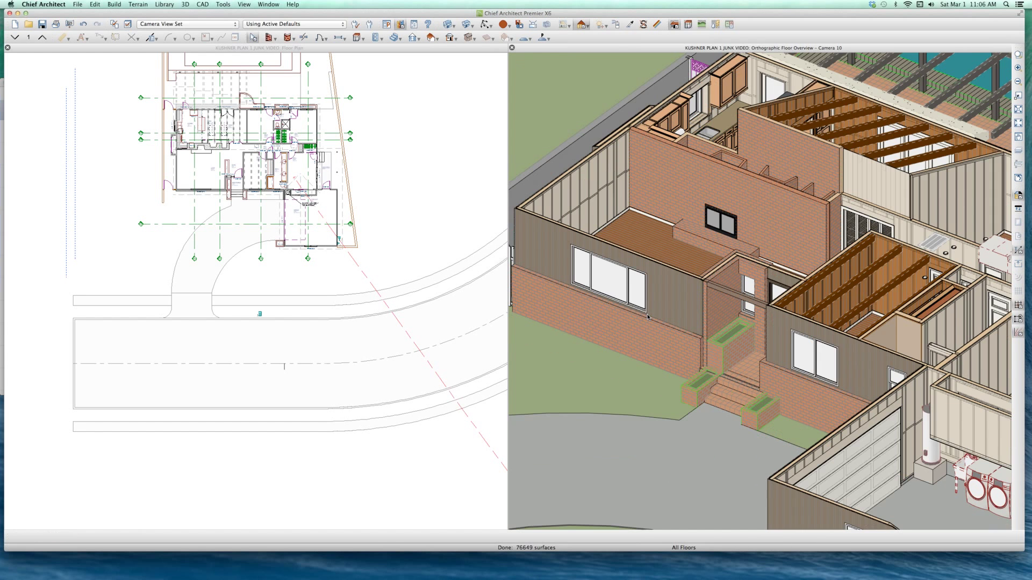
pyautogui.click(797, 200)
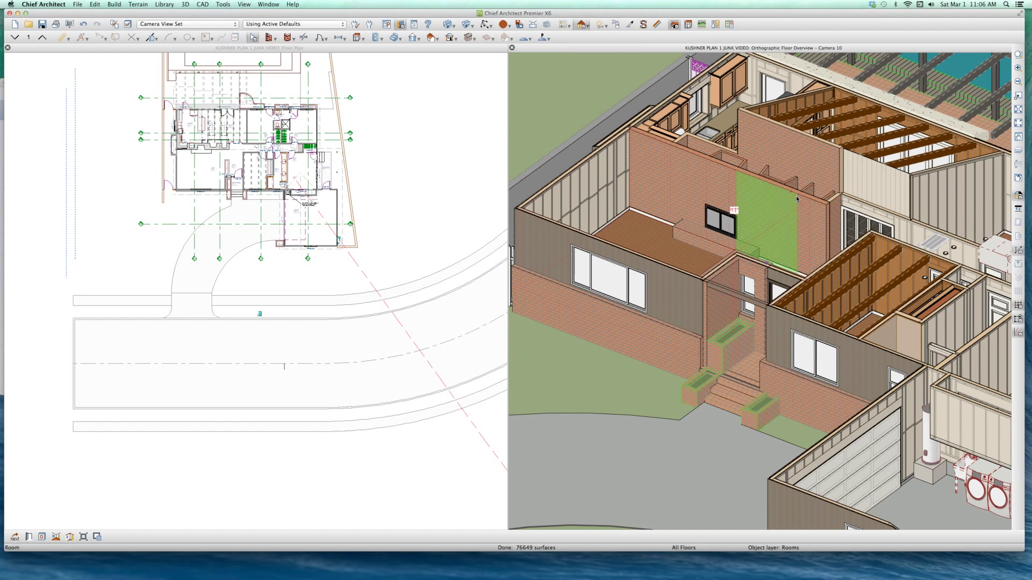
pyautogui.scroll(4, 806, 200)
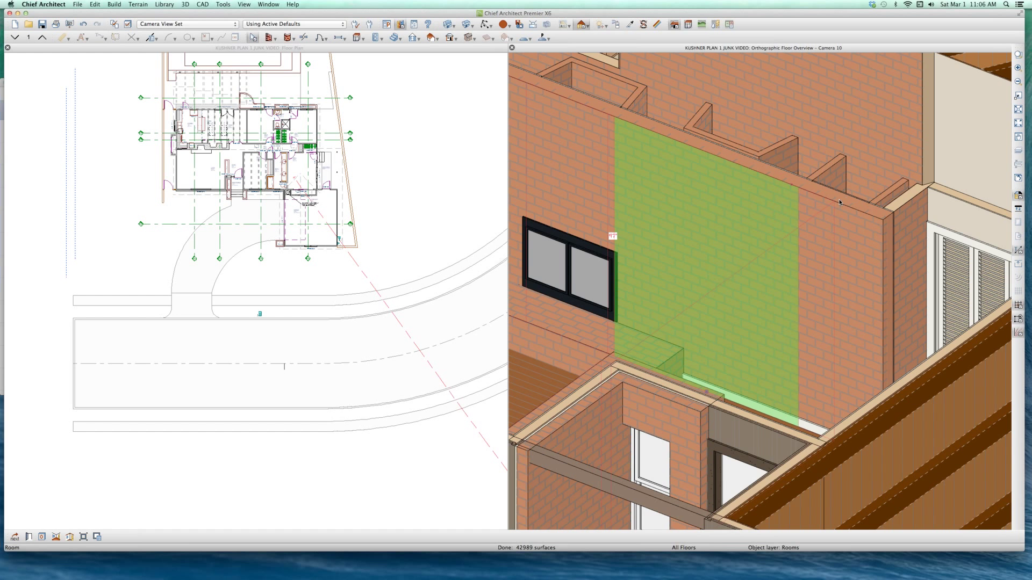
pyautogui.scroll(-3, 839, 202)
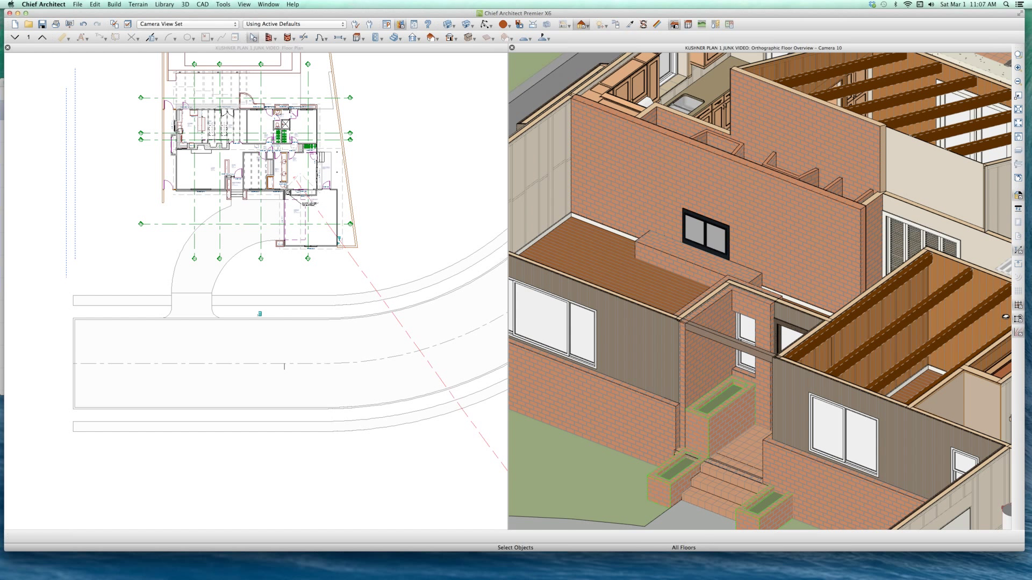
pyautogui.click(582, 167)
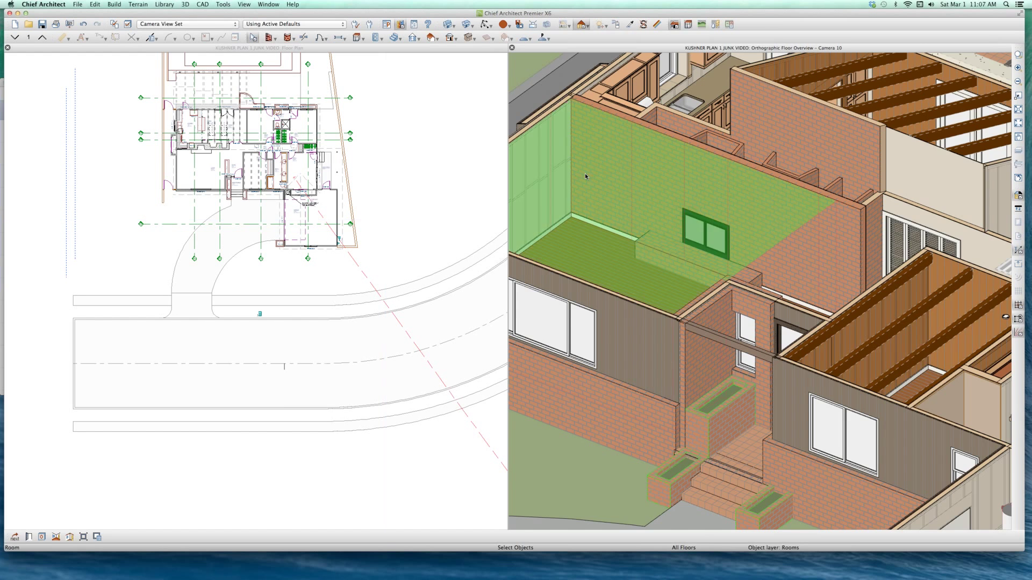
pyautogui.scroll(-2, 582, 168)
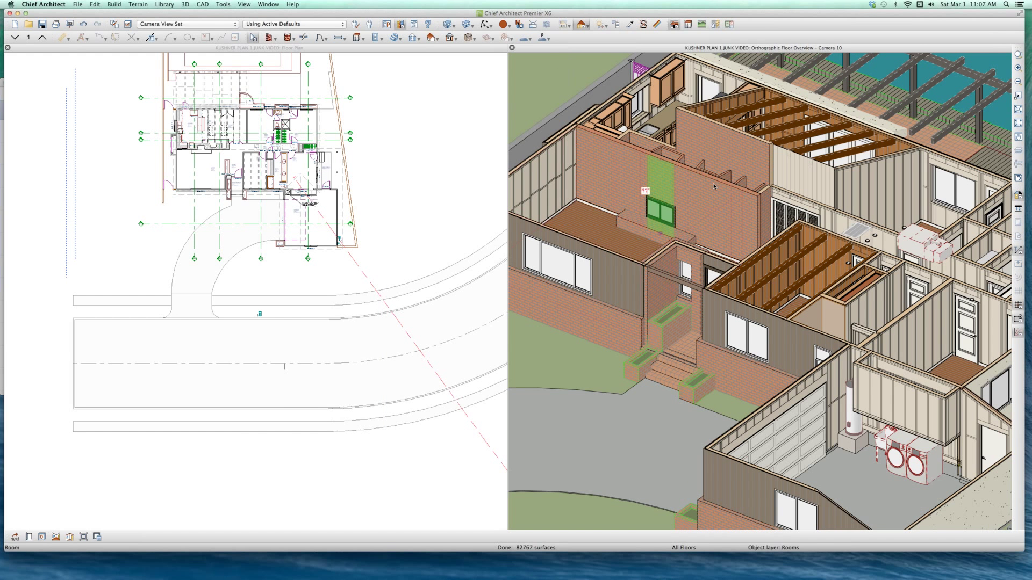
pyautogui.press('Escape')
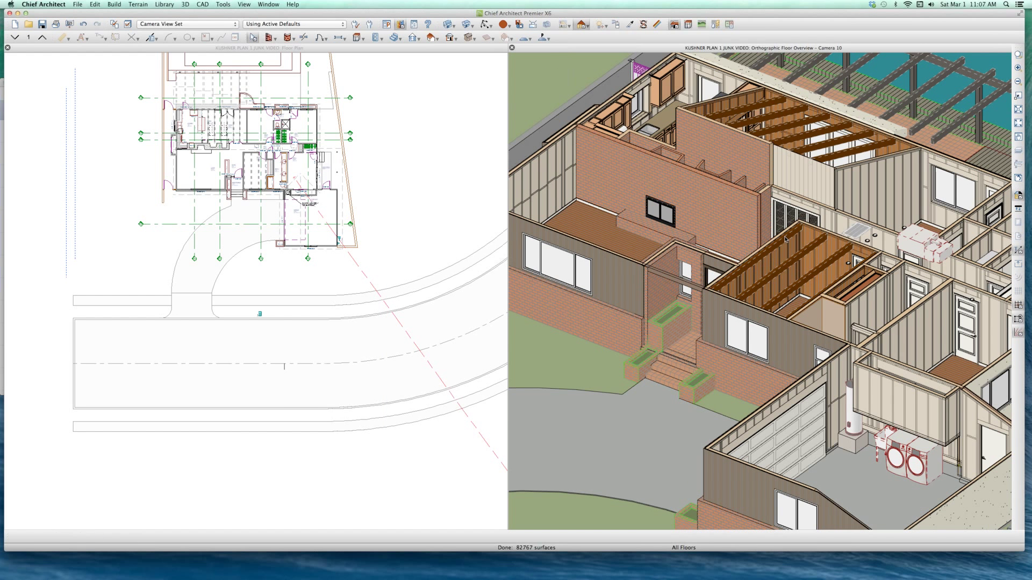
# Close the floor overview camera to return to the floor plan, and cancel closing the plan file itself
pyautogui.moveTo(823, 238); pyautogui.dragTo(712, 232, button='middle')
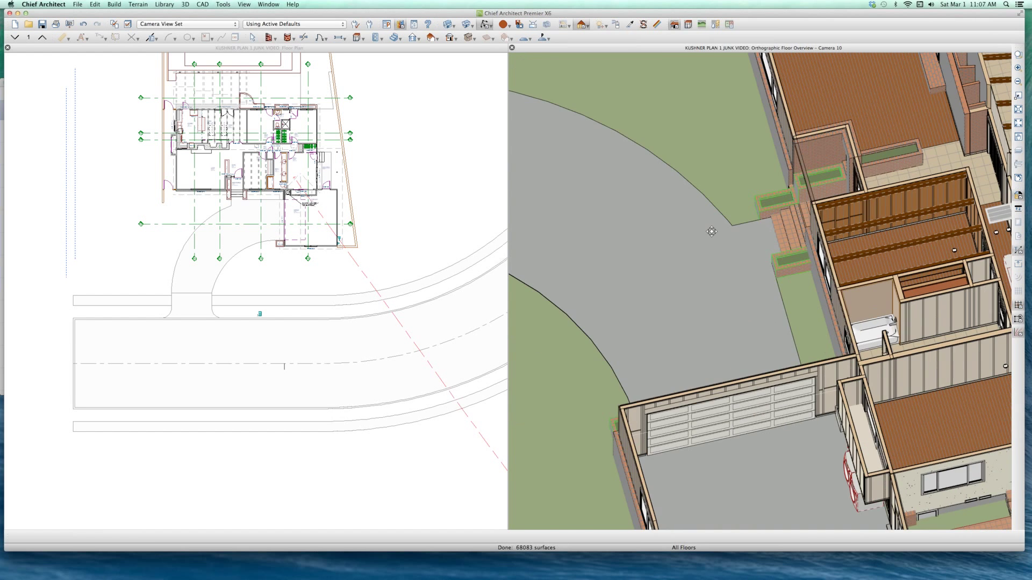
pyautogui.scroll(-5, 711, 231)
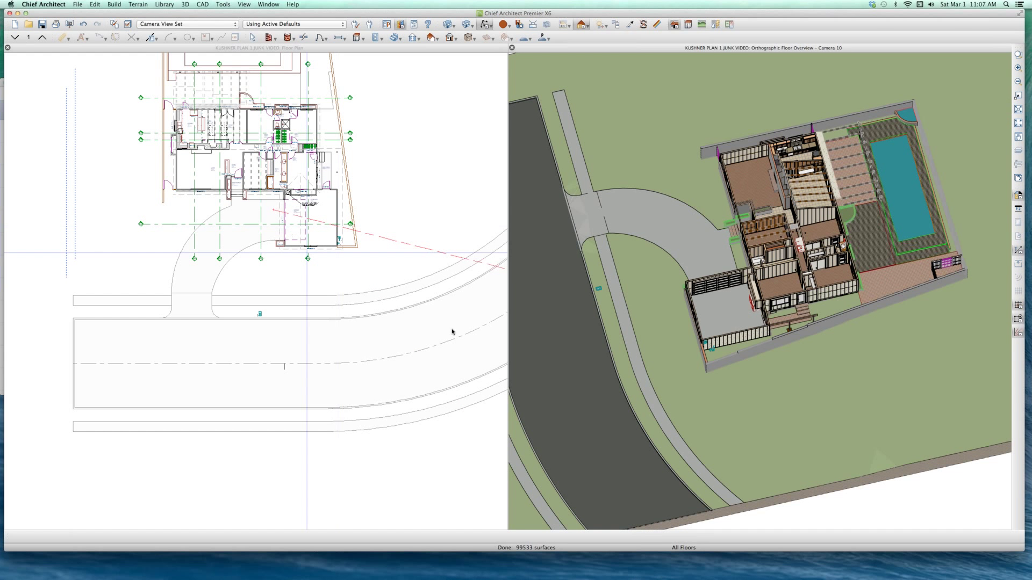
pyautogui.press('super+w')
pyautogui.press('super+w')
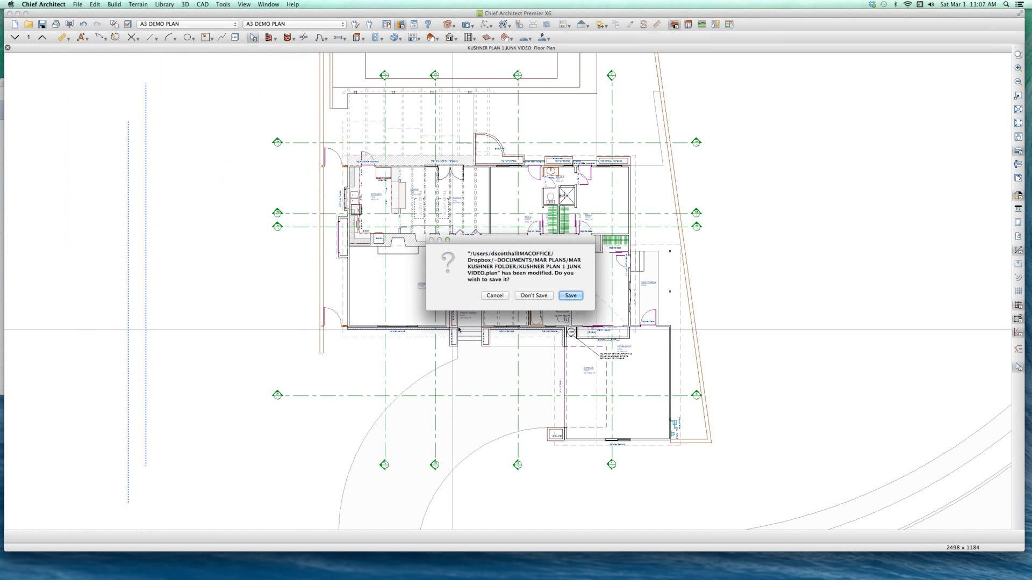
pyautogui.click(515, 297)
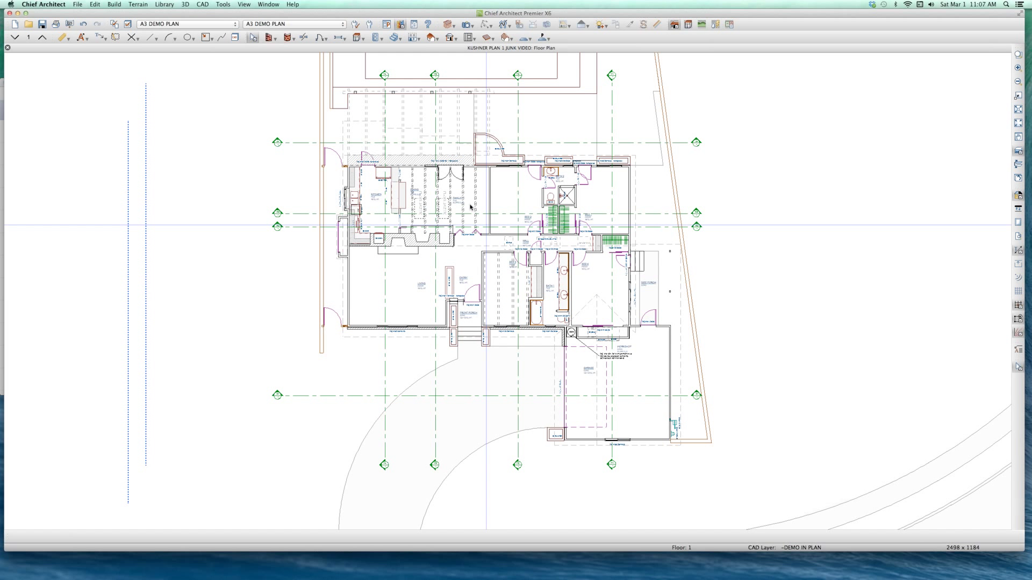
# Create a new orthographic floor overview and frame the living room's brick wall with the black-framed window
pyautogui.hotkey('shift', 'o')
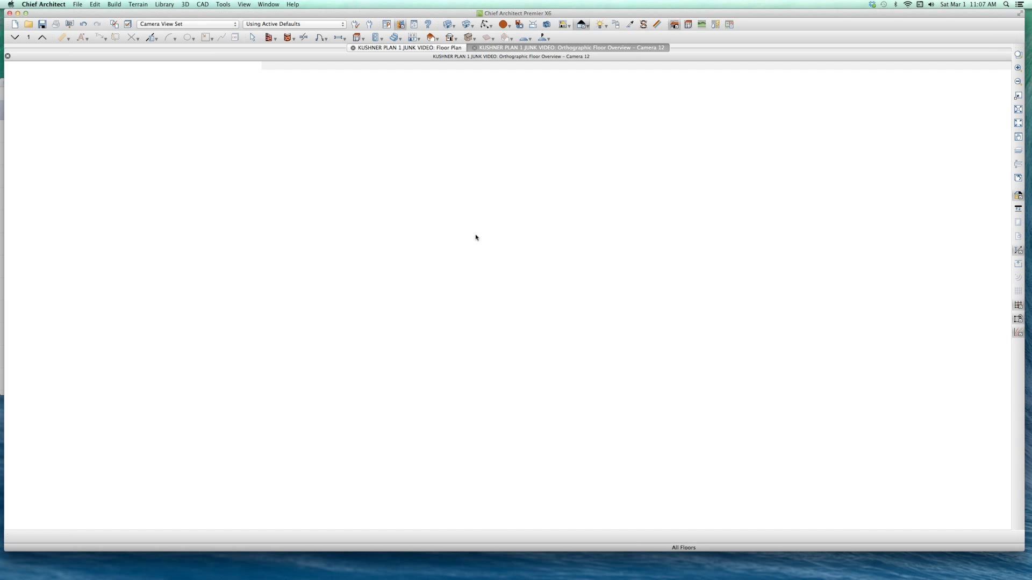
pyautogui.scroll(5, 491, 295)
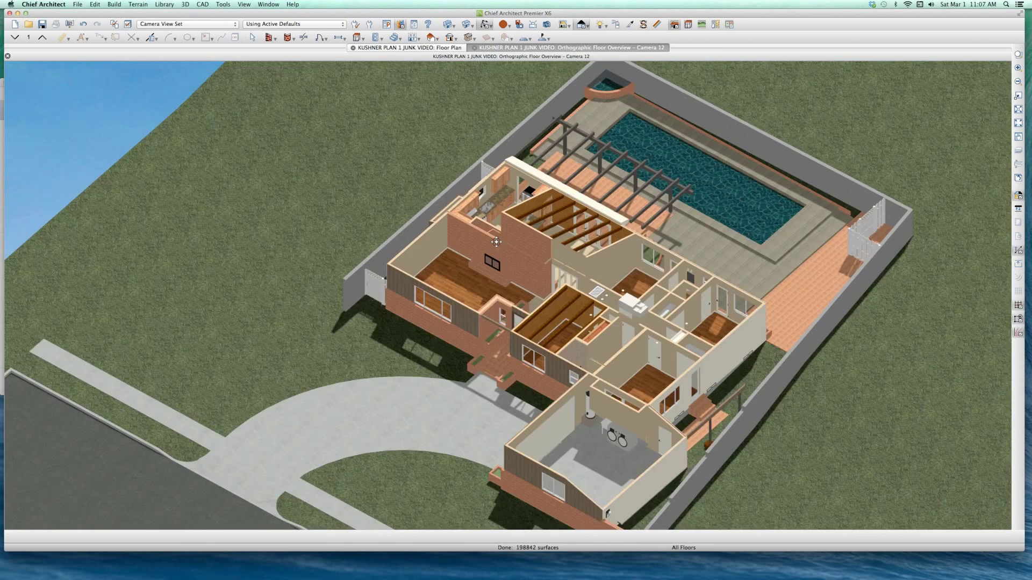
pyautogui.scroll(4, 496, 242)
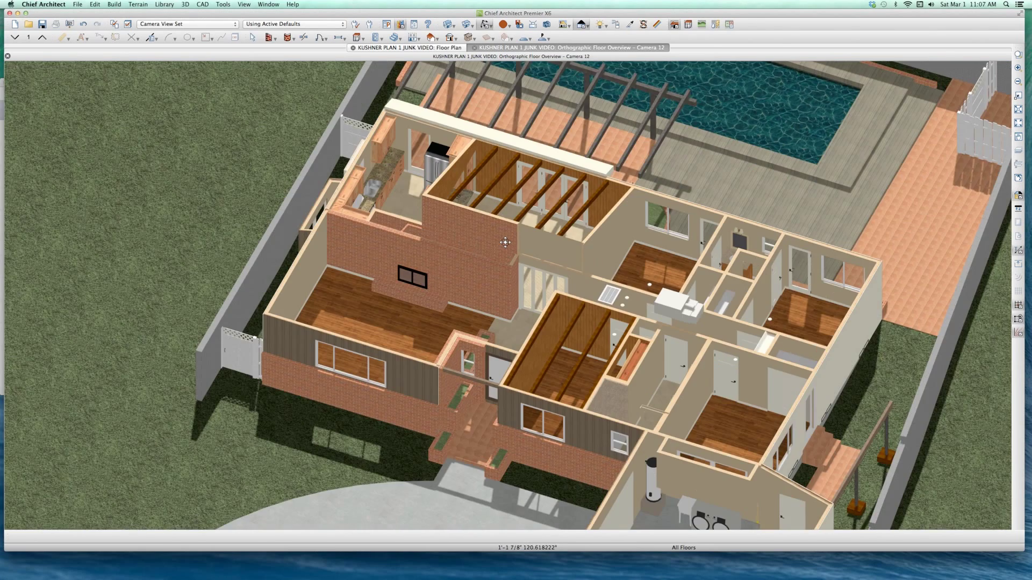
pyautogui.moveTo(456, 275); pyautogui.dragTo(230, 399)
pyautogui.scroll(5, 230, 399)
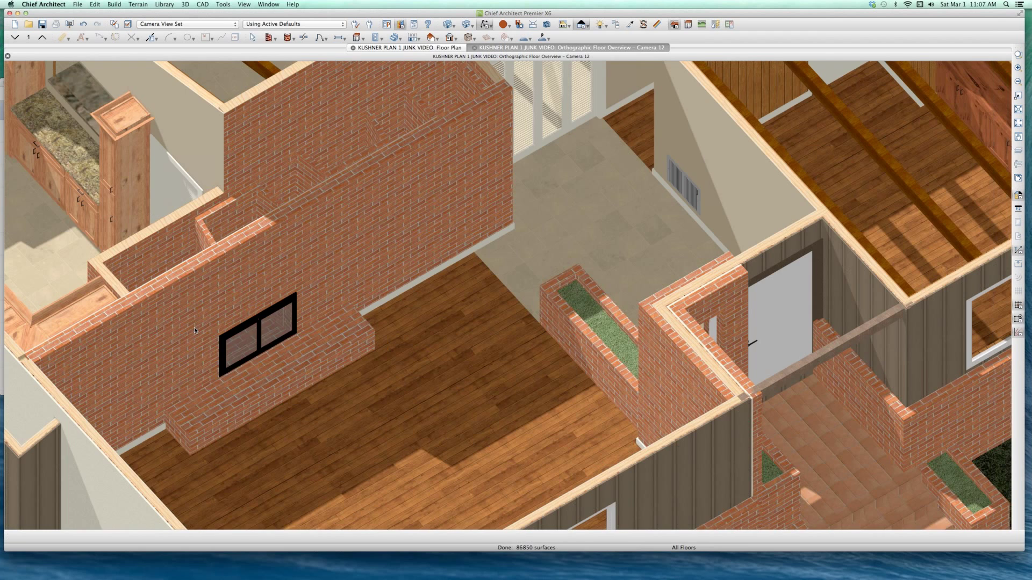
# Examine the brick surfaces around the black-framed window by selecting the room areas and the walls they belong to
pyautogui.press('space')
pyautogui.click(192, 323)
pyautogui.click(275, 268)
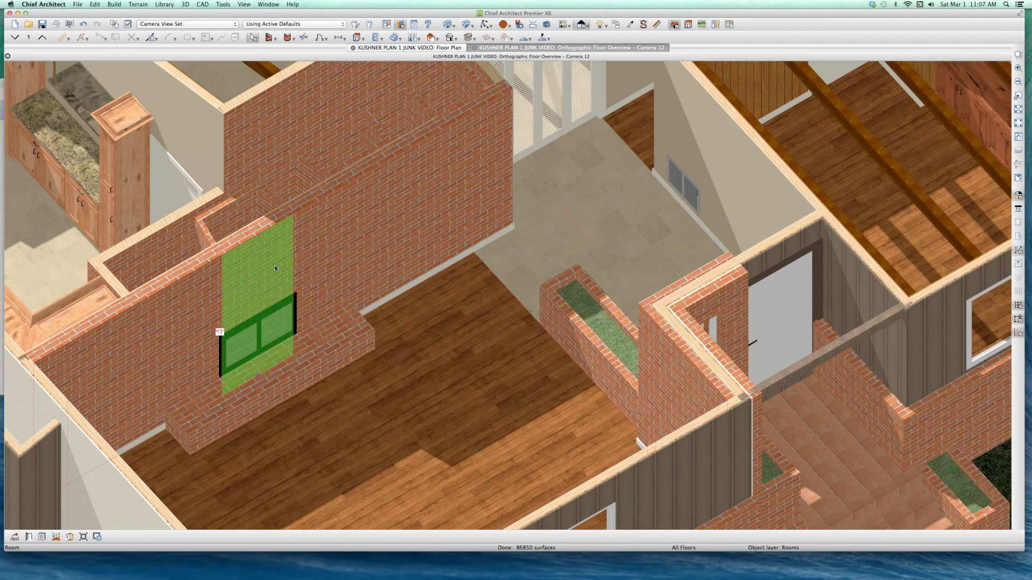
pyautogui.press('Tab')
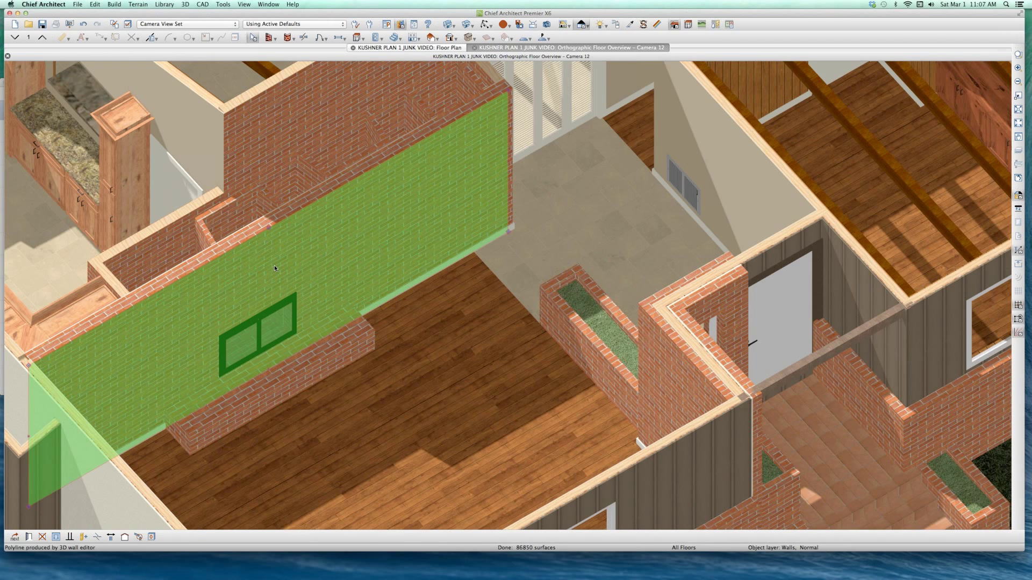
pyautogui.press('Tab')
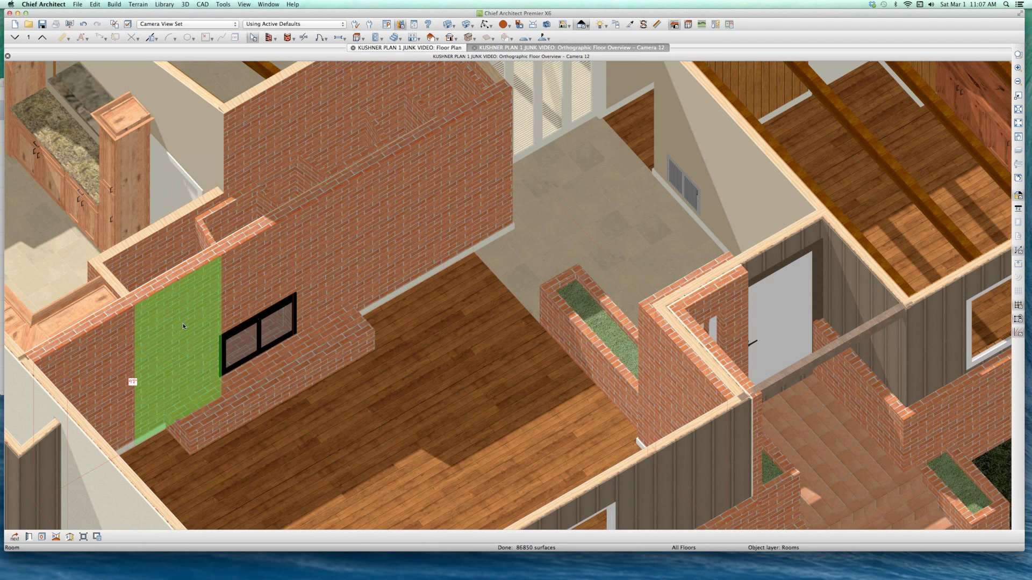
pyautogui.click(248, 275)
pyautogui.press('Tab')
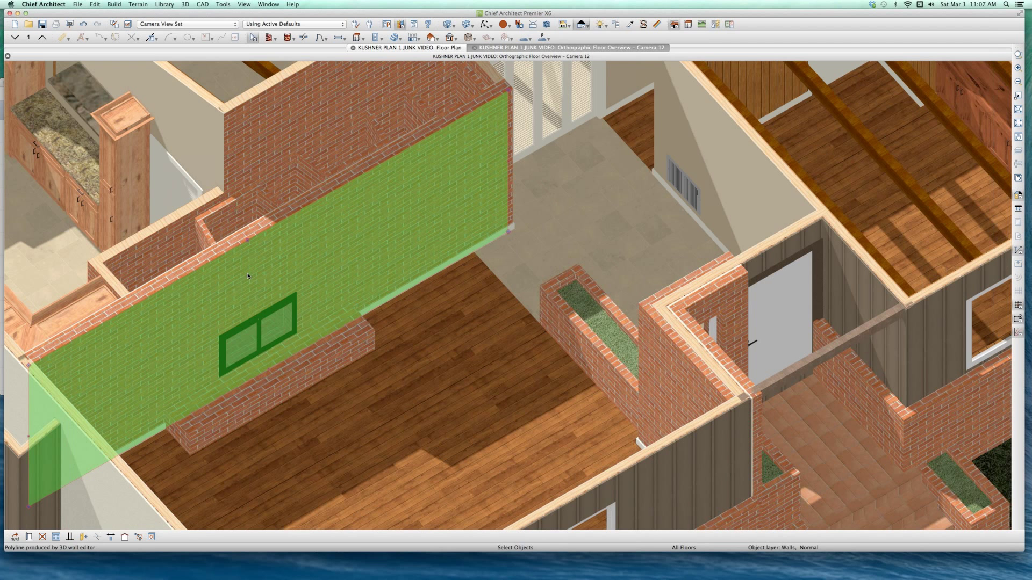
pyautogui.click(165, 252)
pyautogui.press('Tab')
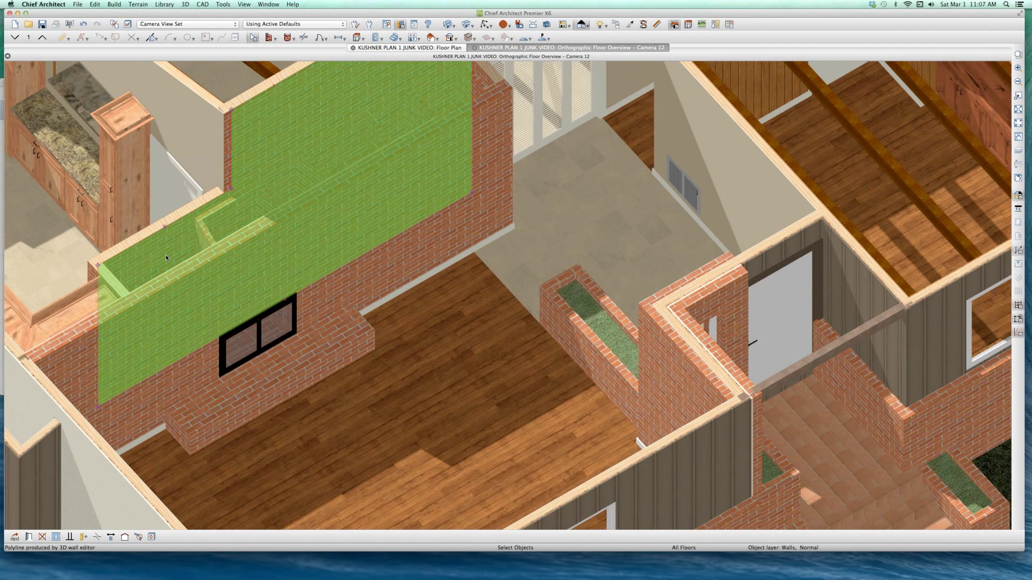
# Inspect the brick chase behind the living room wall up close and select its short inner wall
pyautogui.scroll(-2, 166, 255)
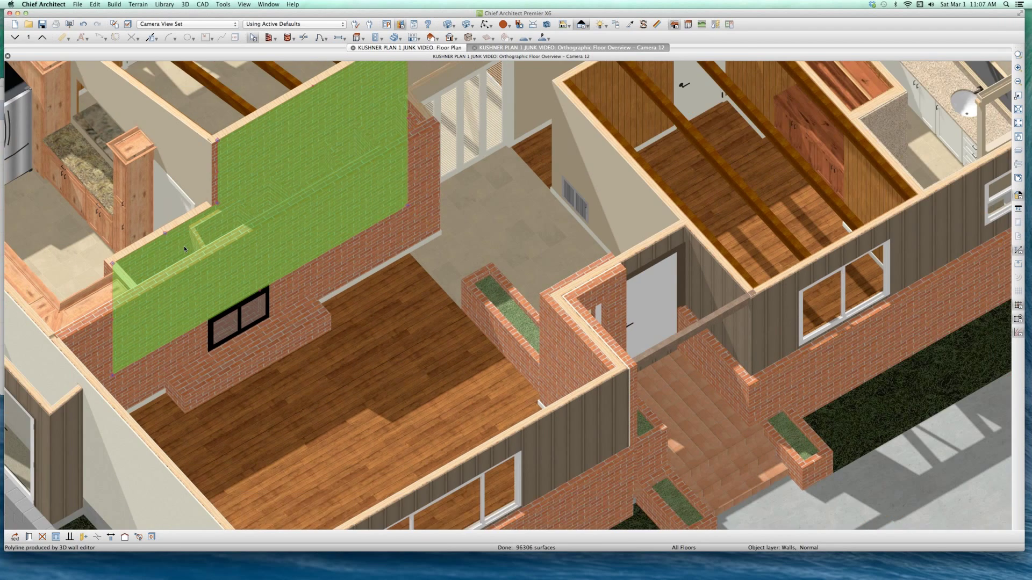
pyautogui.scroll(3, 184, 246)
pyautogui.click(207, 219)
pyautogui.click(211, 203)
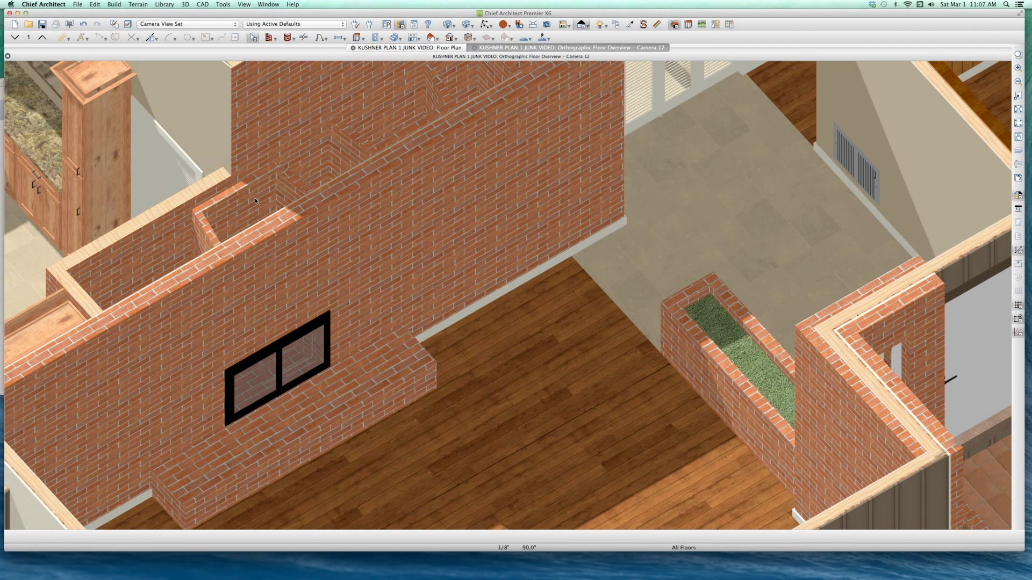
pyautogui.click(295, 185)
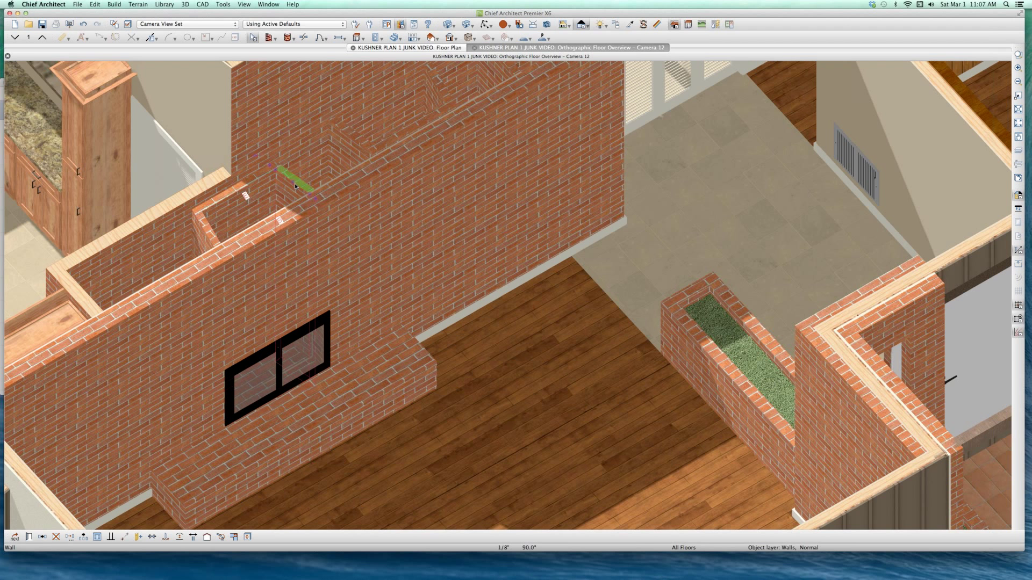
# Switch the overview to vector view, check the chase's inner walls by selecting them, and clear the selection
pyautogui.press('v')
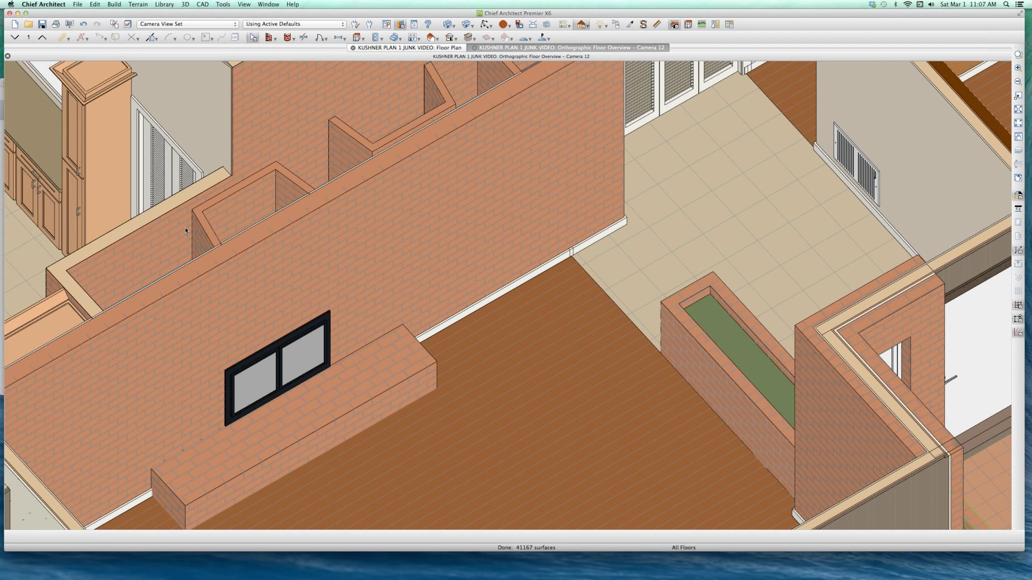
pyautogui.click(204, 219)
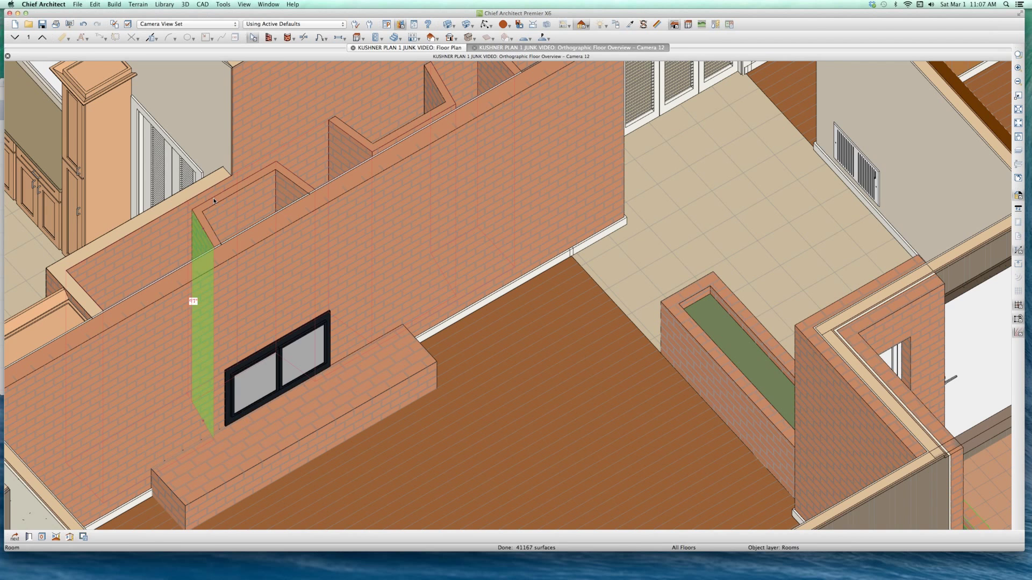
pyautogui.click(245, 200)
pyautogui.scroll(-5, 248, 198)
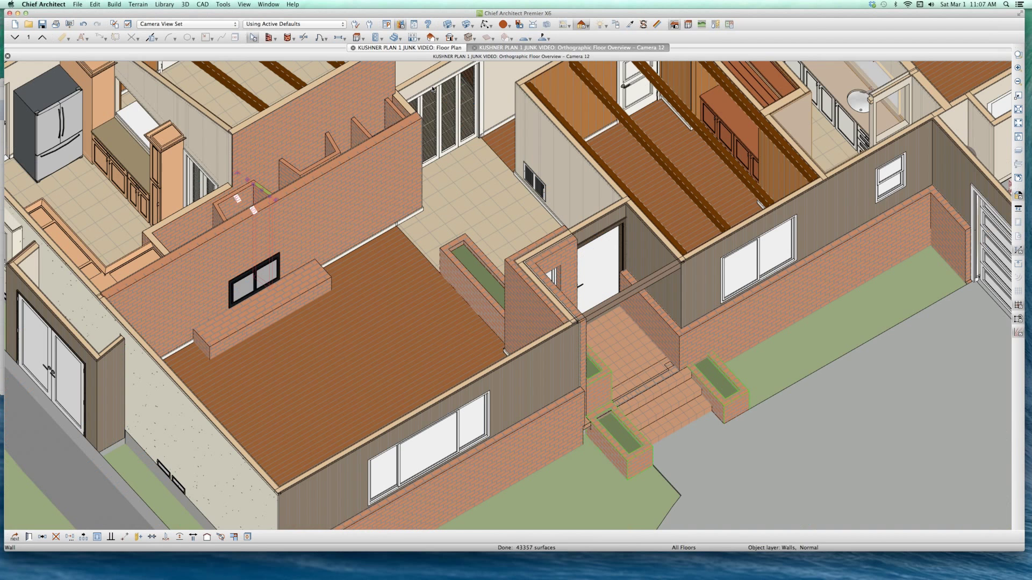
pyautogui.press('Escape')
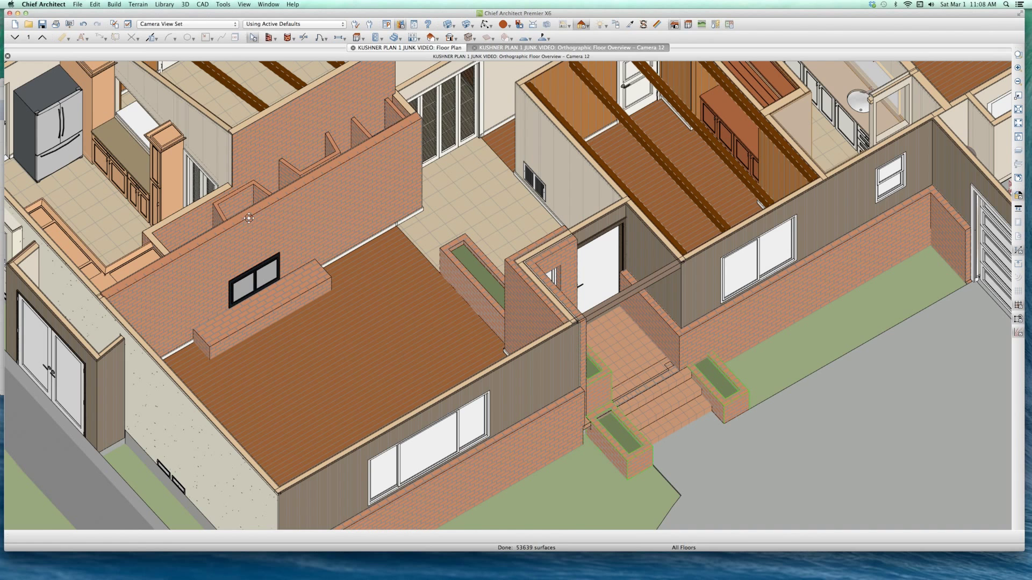
# View the house from the pool side and examine the brick wall in the kitchen and beamed room
pyautogui.moveTo(248, 218); pyautogui.dragTo(318, 117, button='middle')
pyautogui.scroll(-5, 319, 117)
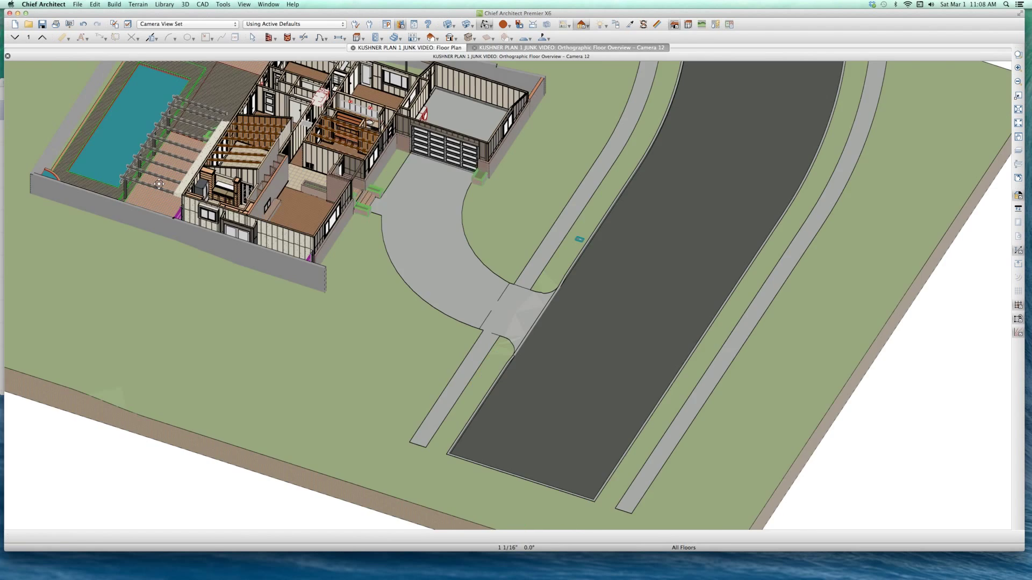
pyautogui.moveTo(160, 184); pyautogui.dragTo(258, 178, button='middle')
pyautogui.scroll(-3, 258, 177)
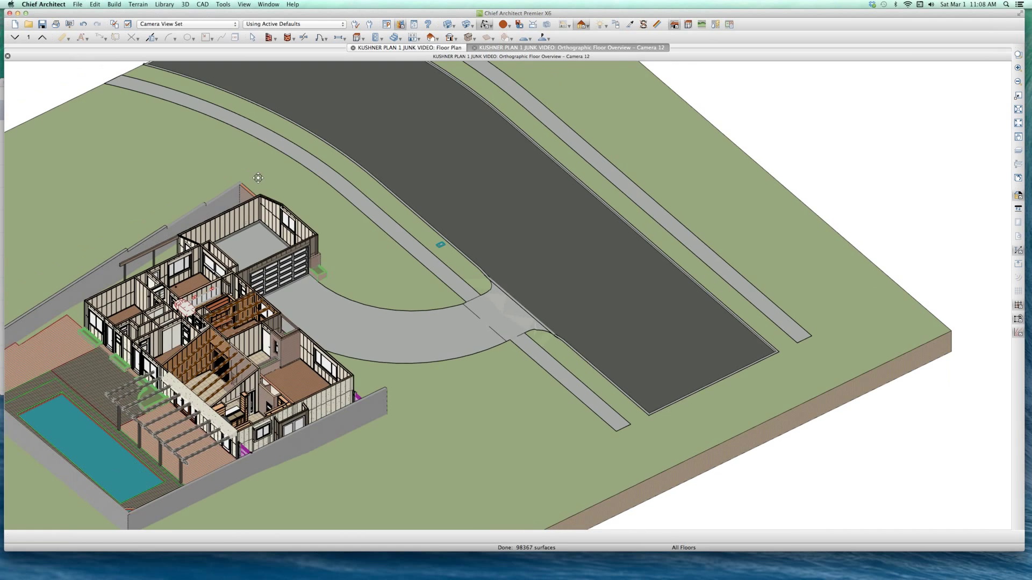
pyautogui.scroll(-3, 293, 276)
pyautogui.scroll(2, 363, 216)
pyautogui.moveTo(363, 217); pyautogui.dragTo(395, 249, button='middle')
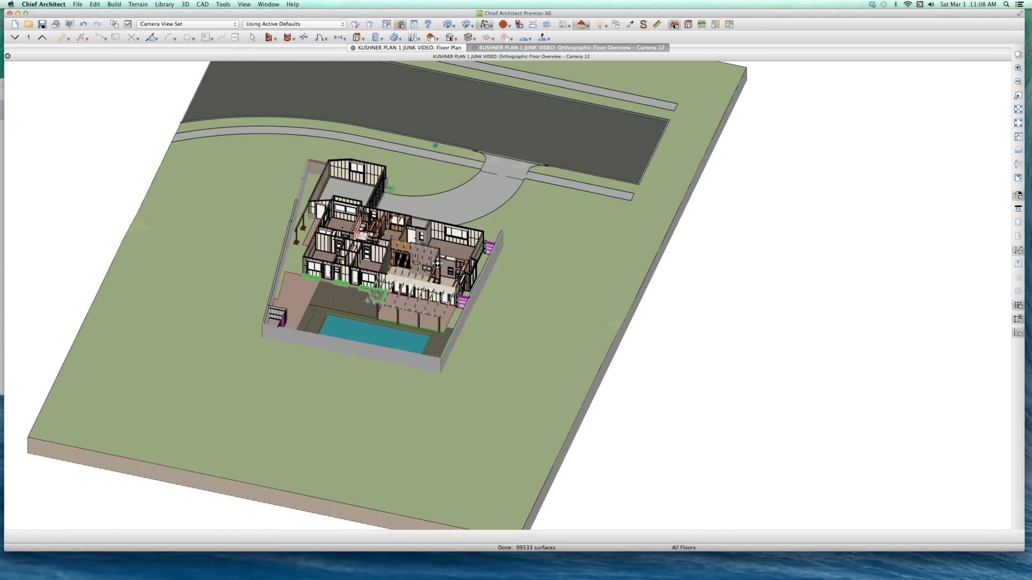
pyautogui.scroll(10, 430, 250)
pyautogui.scroll(3, 466, 221)
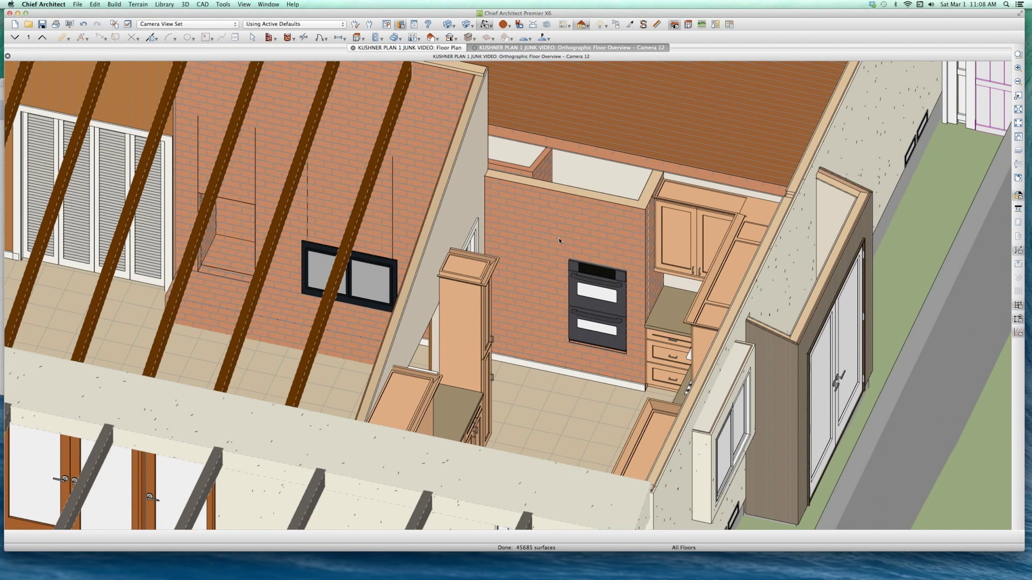
# Inspect the double oven set into the kitchen's brick wall by selecting it, and clear the selection
pyautogui.click(598, 273)
pyautogui.click(612, 297)
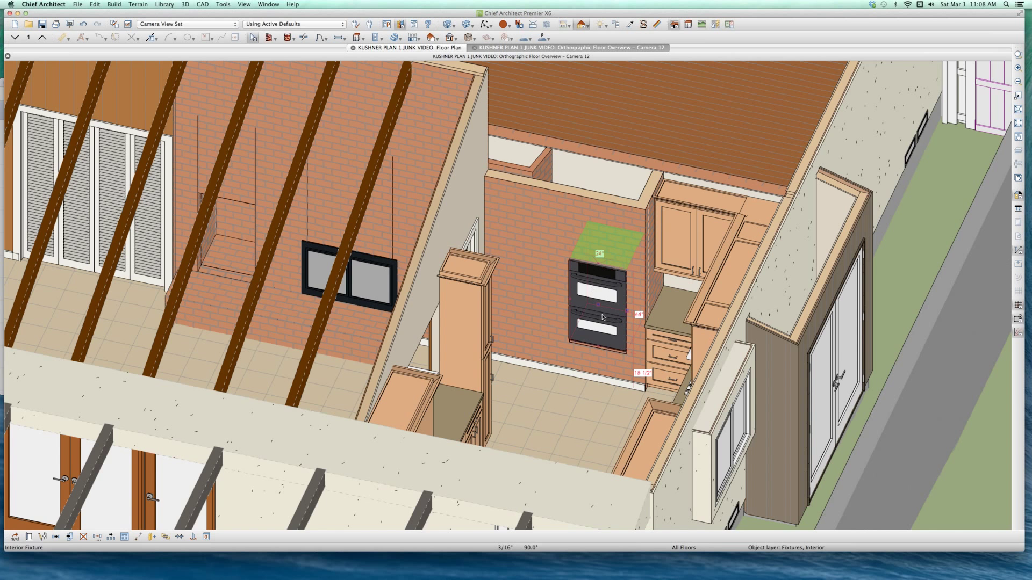
pyautogui.scroll(4, 605, 318)
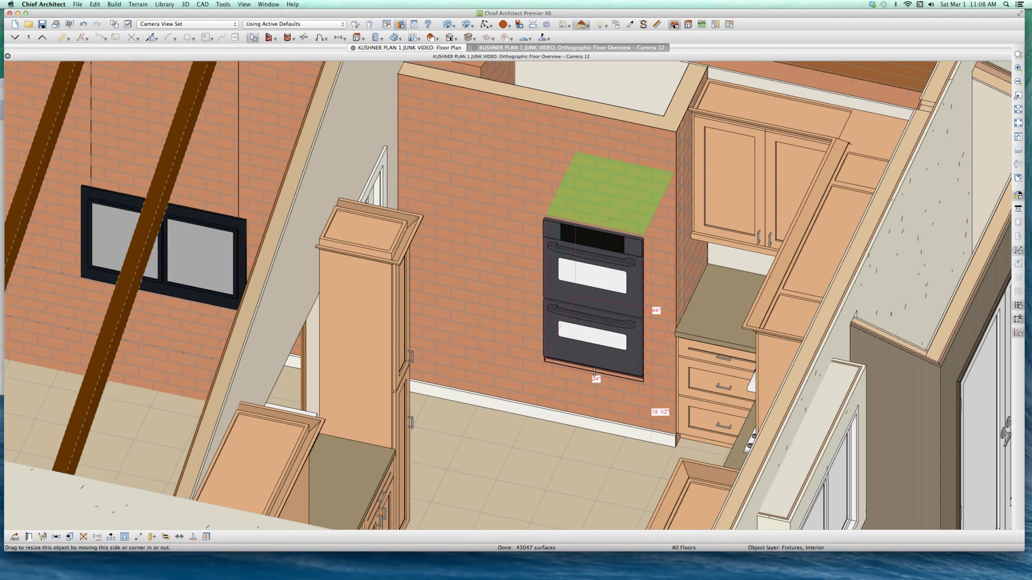
pyautogui.moveTo(593, 371); pyautogui.dragTo(594, 372)
pyautogui.press('Escape')
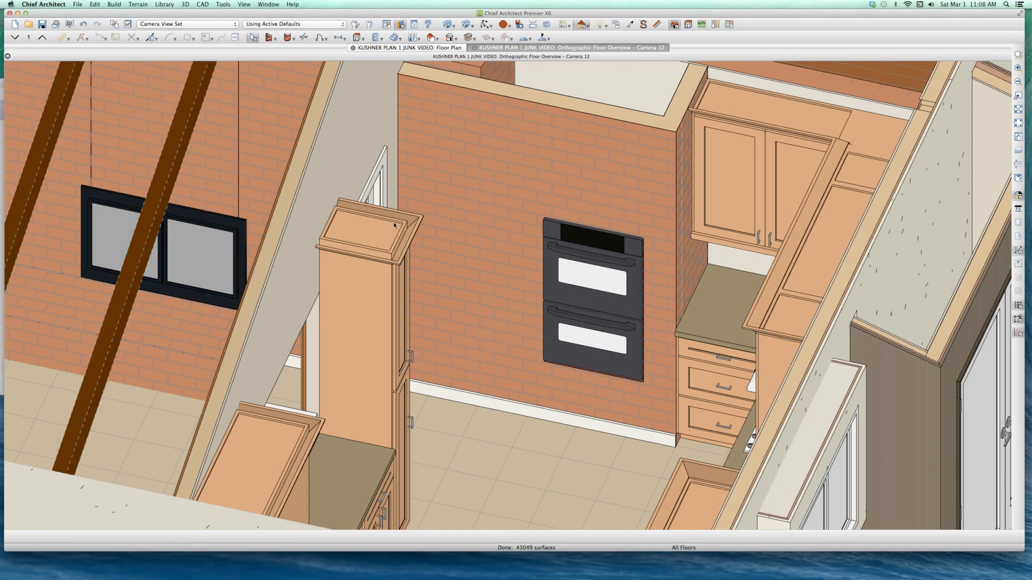
# Delete the black-framed window from the brick wall and examine the recess behind it by selecting its room areas
pyautogui.scroll(-4, 394, 226)
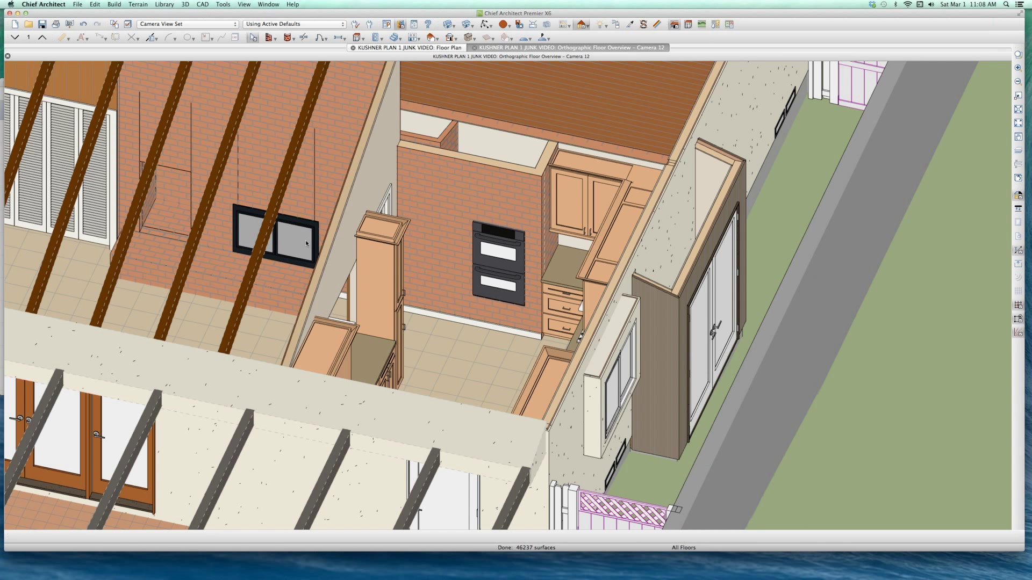
pyautogui.click(306, 241)
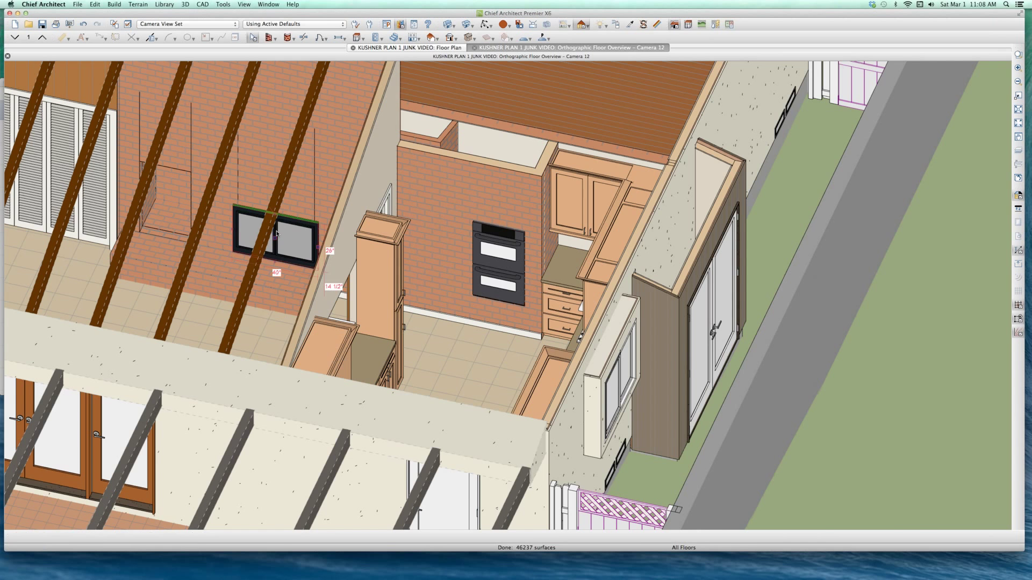
pyautogui.press('Delete')
pyautogui.scroll(4, 253, 227)
pyautogui.click(247, 222)
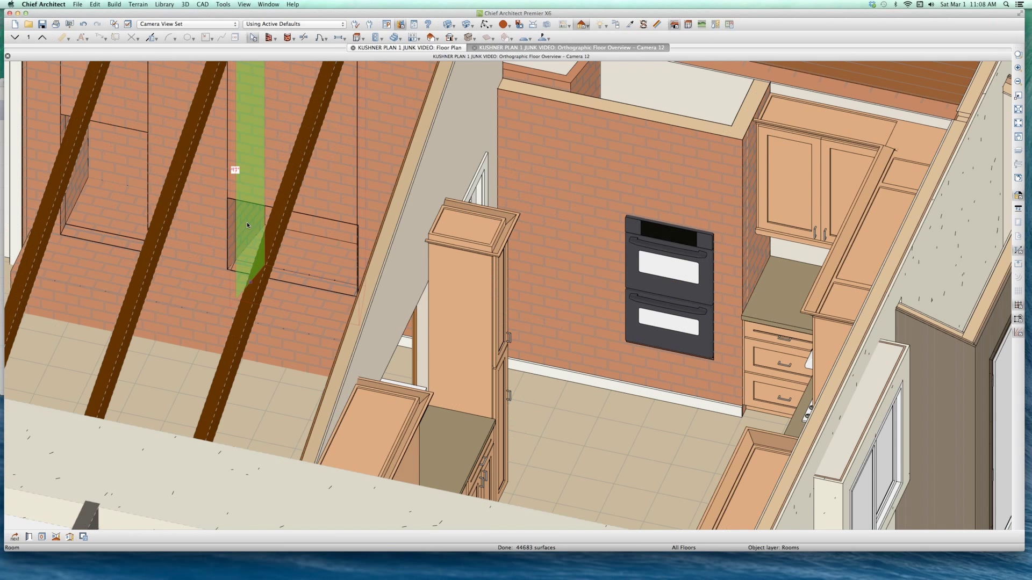
pyautogui.click(327, 230)
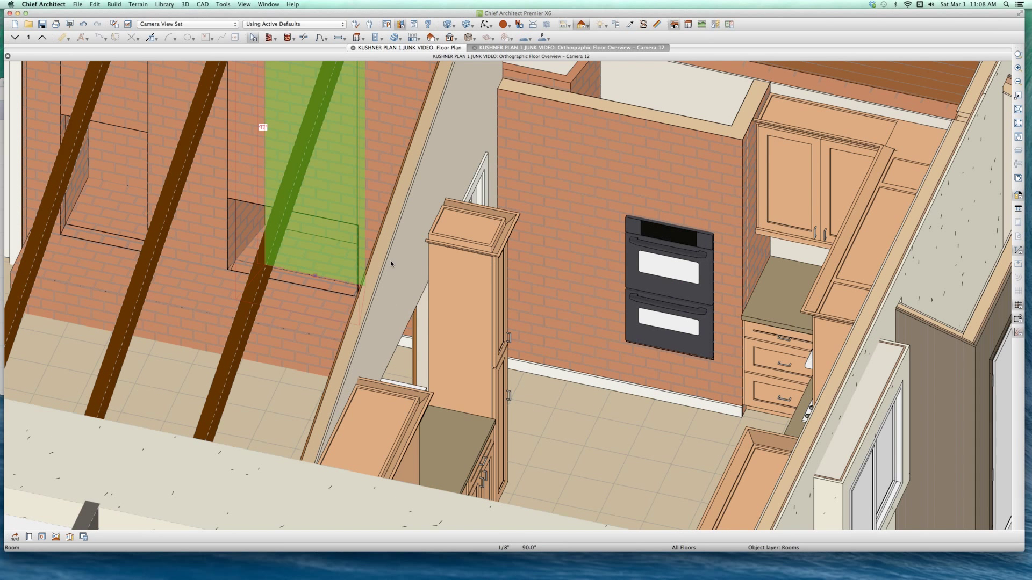
# Check the hearth solid below the recesses, clear its selection, and review the brick walls in the standard rendered overview
pyautogui.click(307, 319)
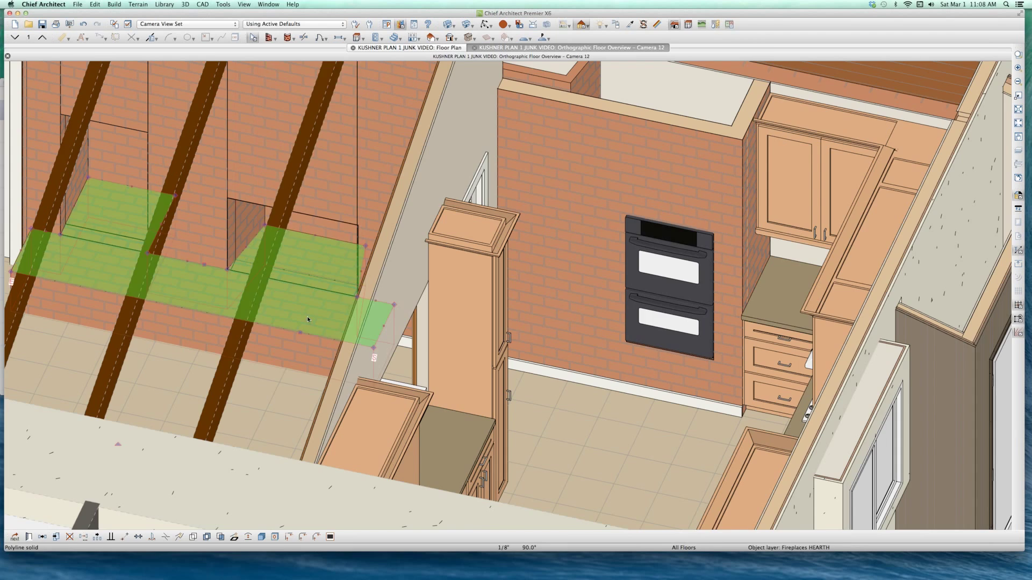
pyautogui.scroll(-4, 312, 311)
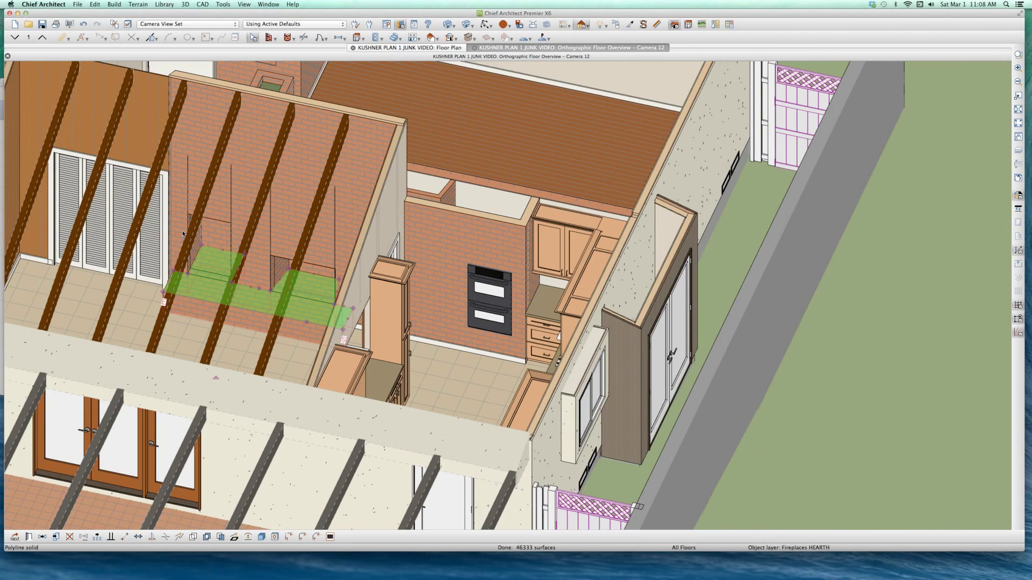
pyautogui.scroll(2, 203, 265)
pyautogui.press('Delete')
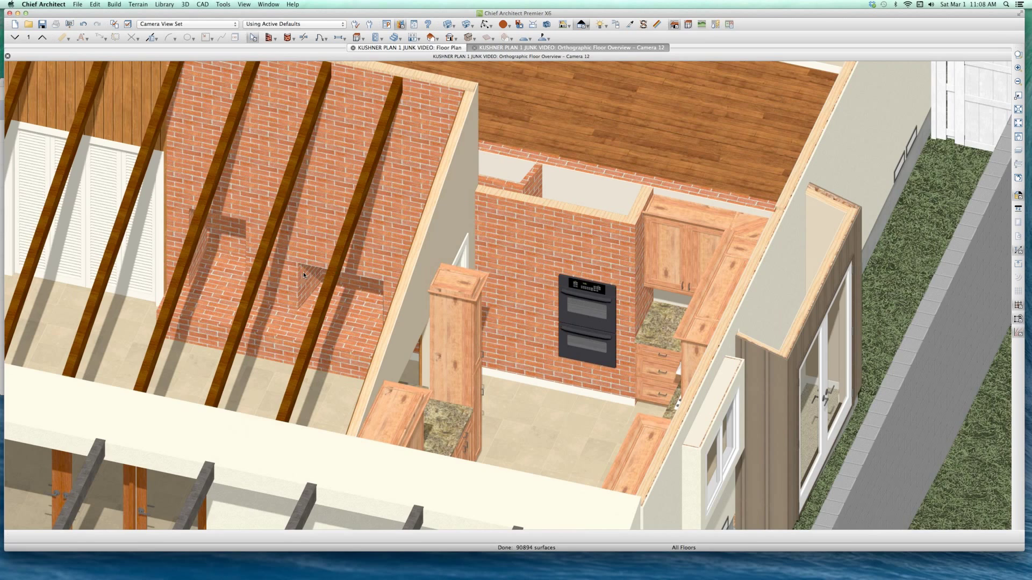
pyautogui.scroll(-2, 305, 209)
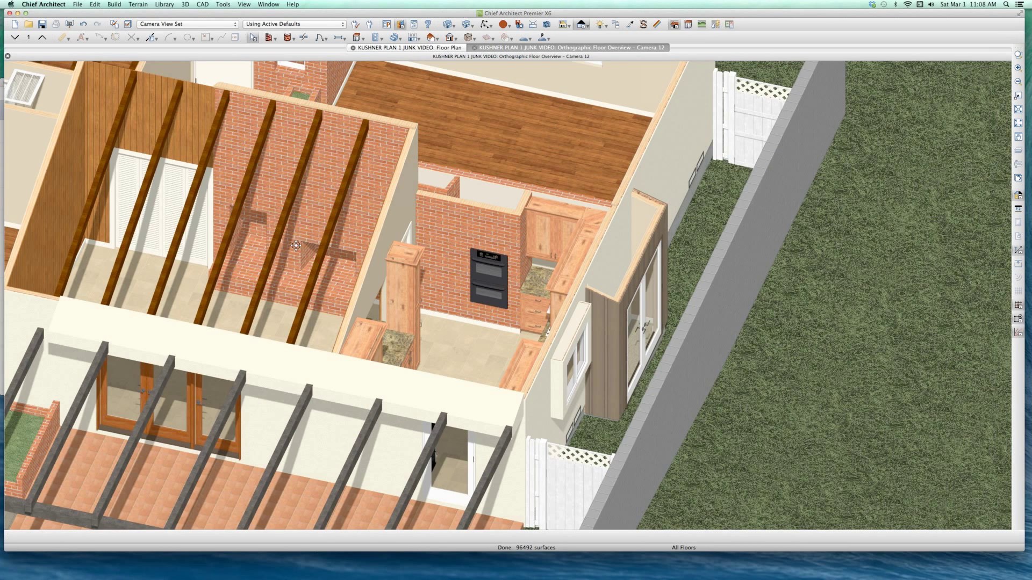
pyautogui.moveTo(296, 245); pyautogui.dragTo(352, 192, button='middle')
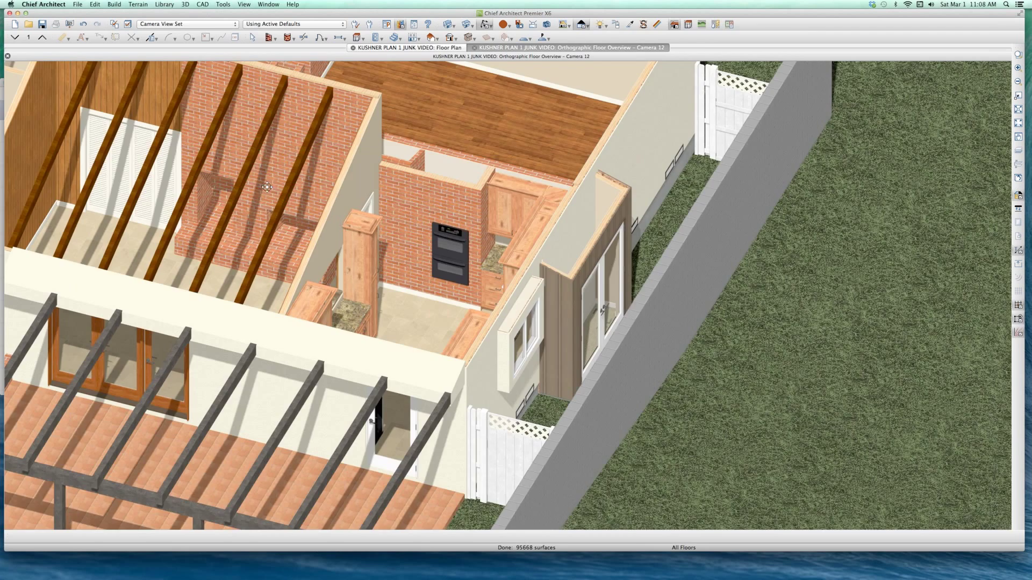
# Open the sun angle specification of Sun light 0 for the rendered overview of the house
pyautogui.scroll(-5, 268, 187)
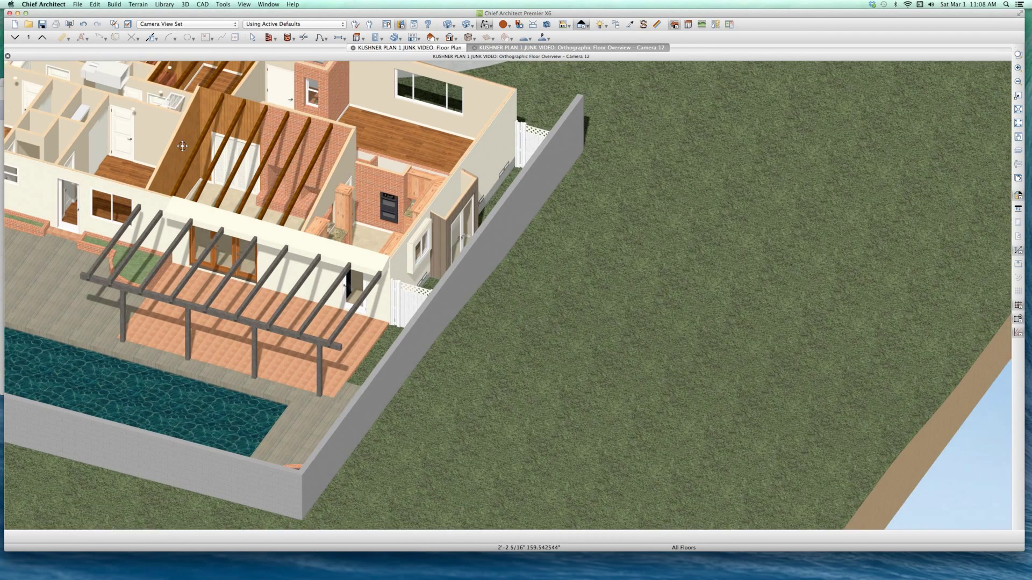
pyautogui.scroll(3, 183, 146)
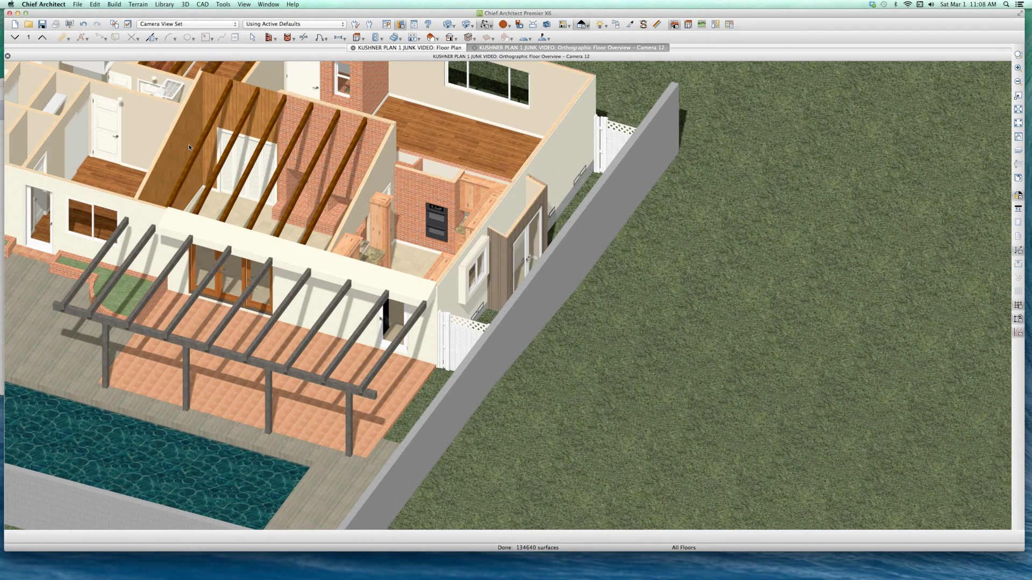
pyautogui.press('space')
pyautogui.press('l')
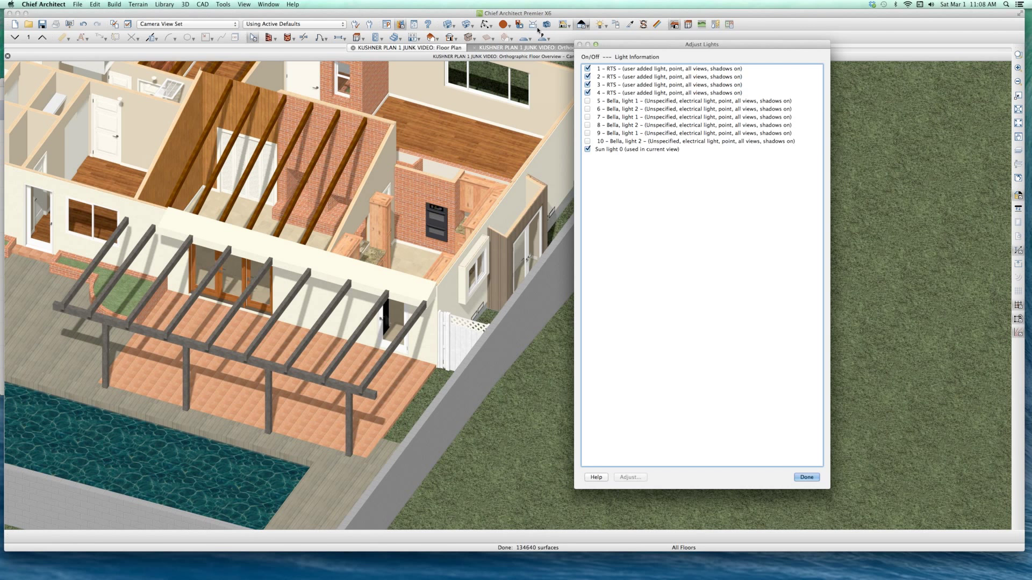
pyautogui.click(634, 150)
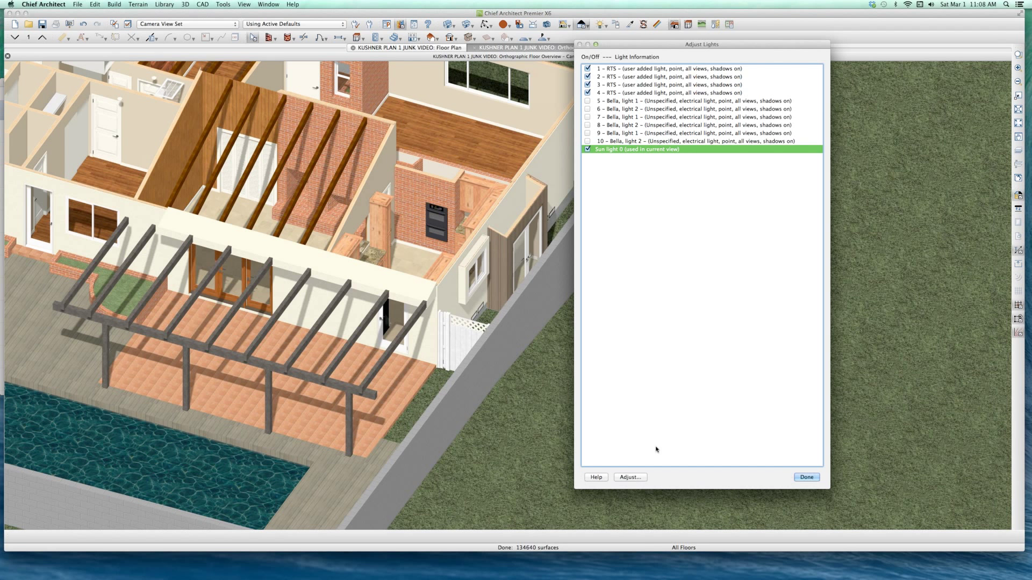
pyautogui.click(630, 478)
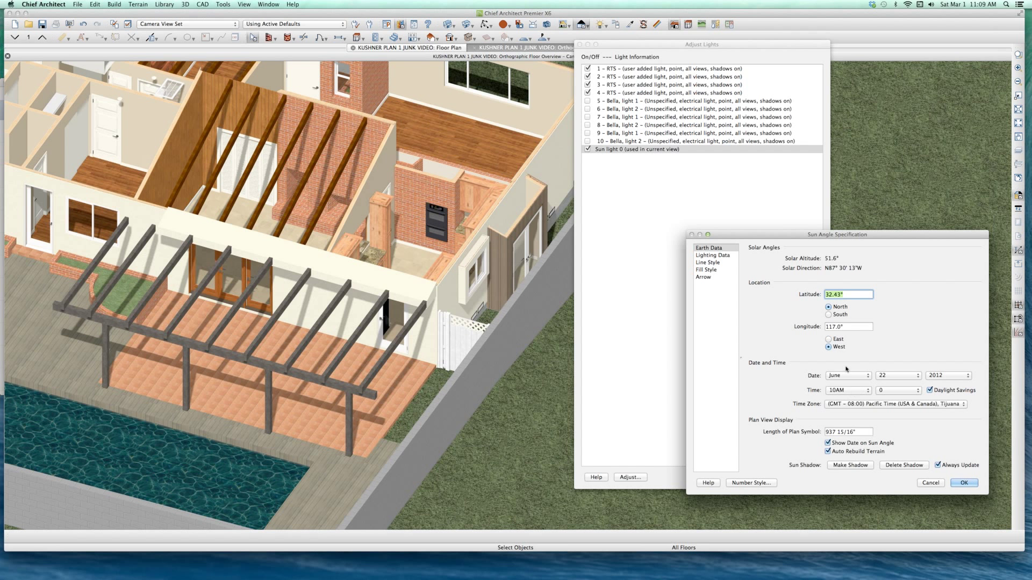
# Advance the sun's time of day through 12PM to 4PM to compare the shadows on the brick walls
pyautogui.click(858, 293)
pyautogui.press('Tab')
pyautogui.press('Tab')
pyautogui.press('Tab')
pyautogui.press('Tab')
pyautogui.press('Tab')
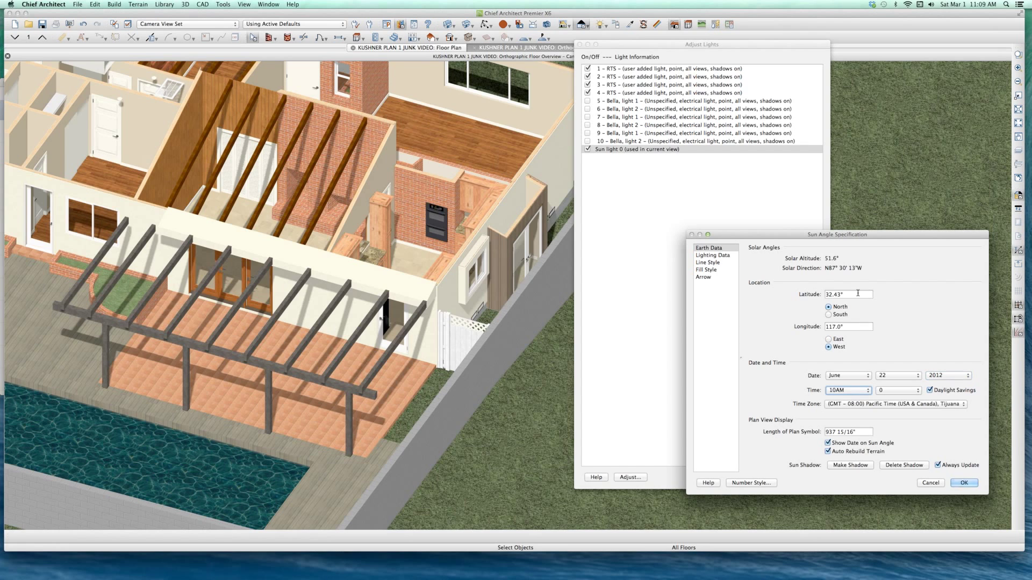
pyautogui.press('Down')
pyautogui.press('Down')
pyautogui.press('Down')
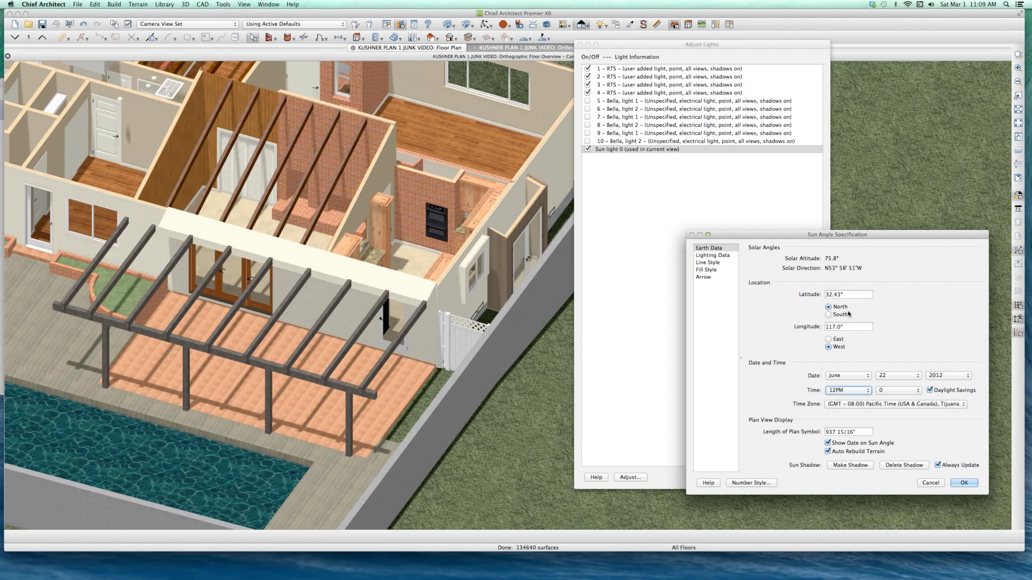
pyautogui.press('Down')
pyautogui.press('Down')
pyautogui.press('Down')
pyautogui.press('Down')
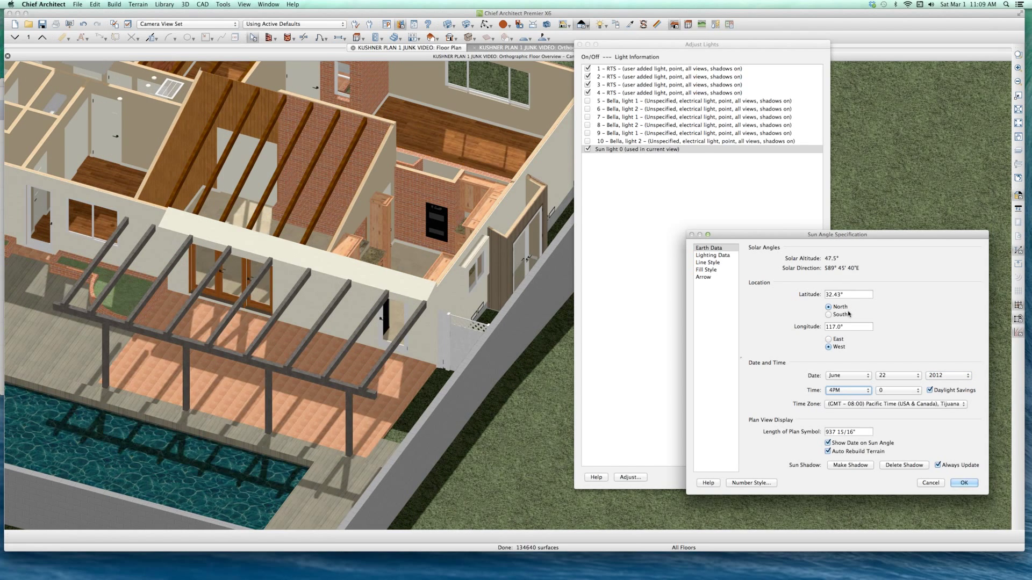
# Move the sun's time of day back to 10AM and check the shadows there
pyautogui.press('Up')
pyautogui.press('Up')
pyautogui.press('Up')
pyautogui.press('Up')
pyautogui.press('Up')
pyautogui.press('Up')
pyautogui.press('Up')
pyautogui.press('Up')
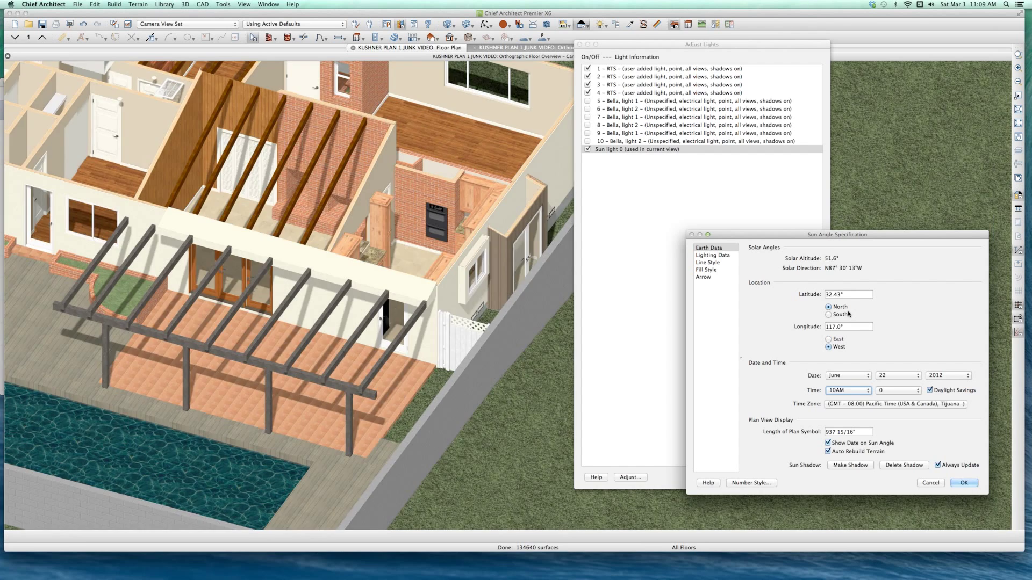
pyautogui.press('Up')
pyautogui.press('Down')
pyautogui.press('Down')
pyautogui.click(848, 293)
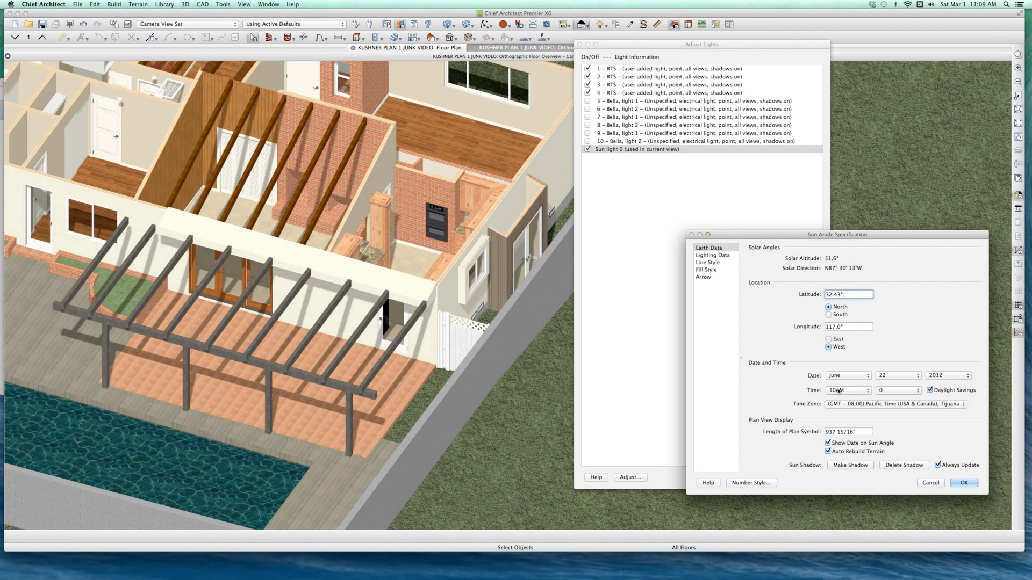
# Try the sun's time of day at 11AM, settle on 1PM, and accept the lighting change
pyautogui.click(855, 394)
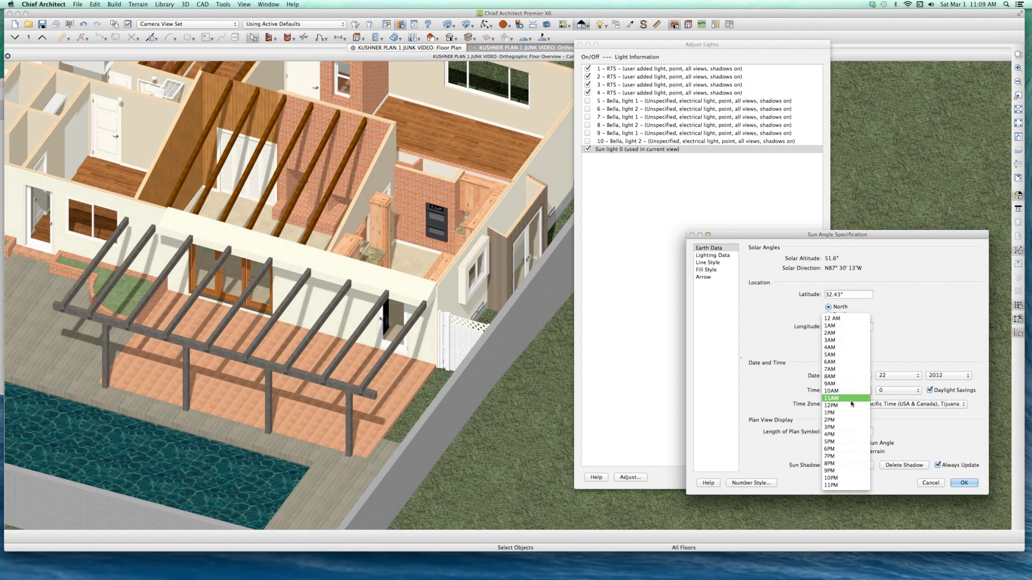
pyautogui.click(851, 401)
pyautogui.click(851, 391)
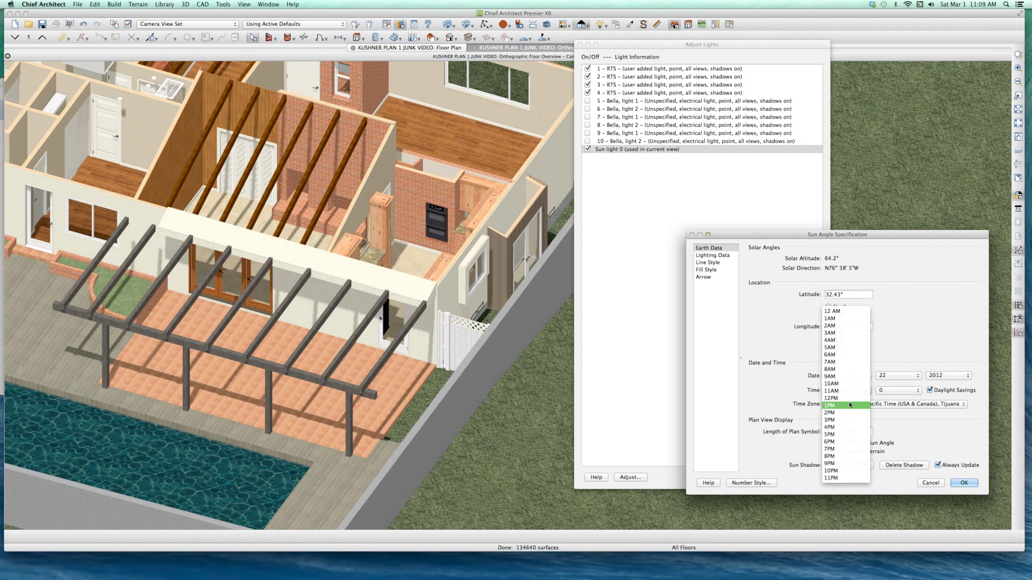
pyautogui.click(850, 404)
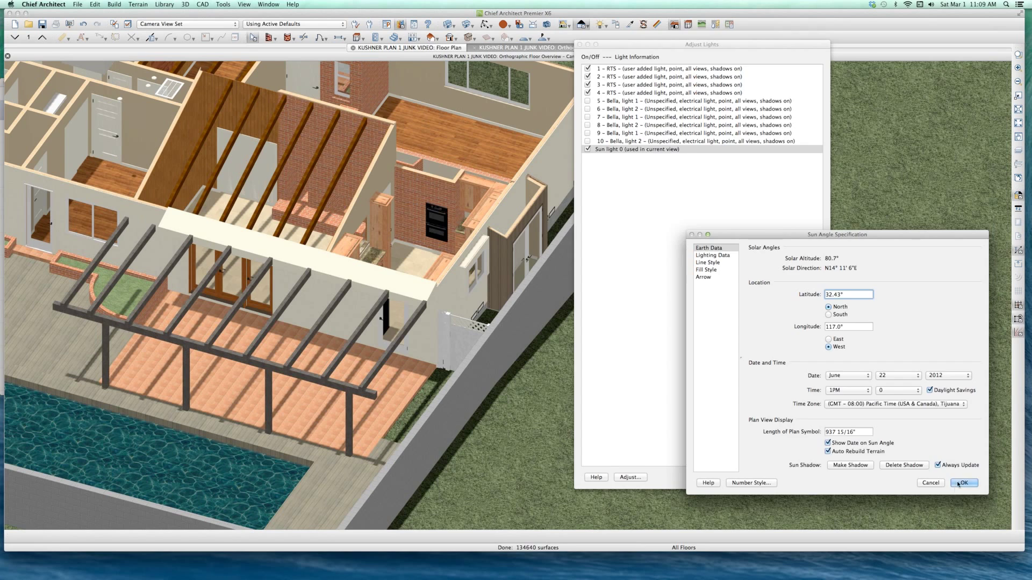
pyautogui.click(963, 483)
pyautogui.click(810, 478)
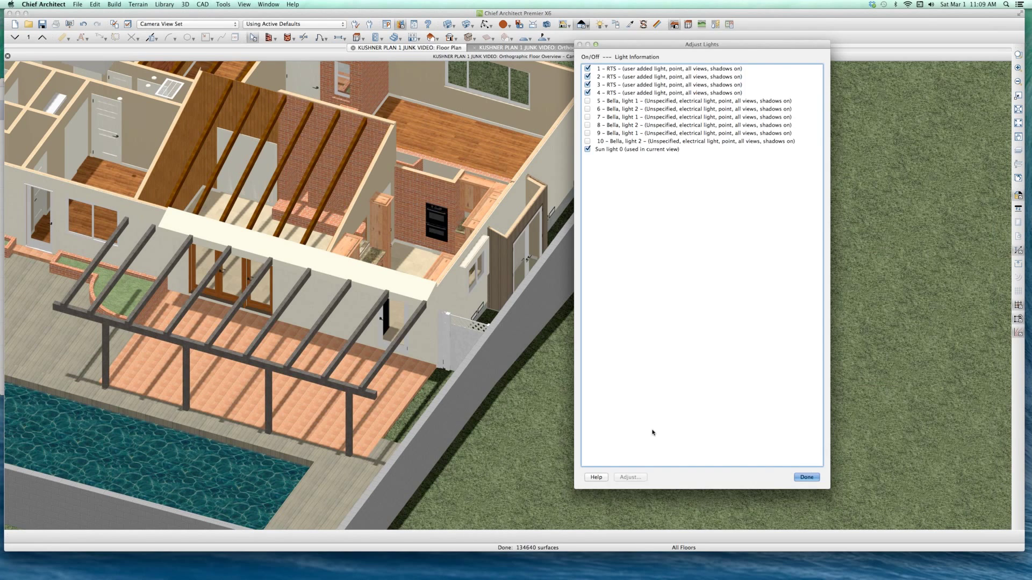
# Review the house and pool area under the 1PM sun from farther out and closer in, leaving nothing selected
pyautogui.click(330, 383)
pyautogui.scroll(-3, 330, 334)
pyautogui.scroll(5, 330, 333)
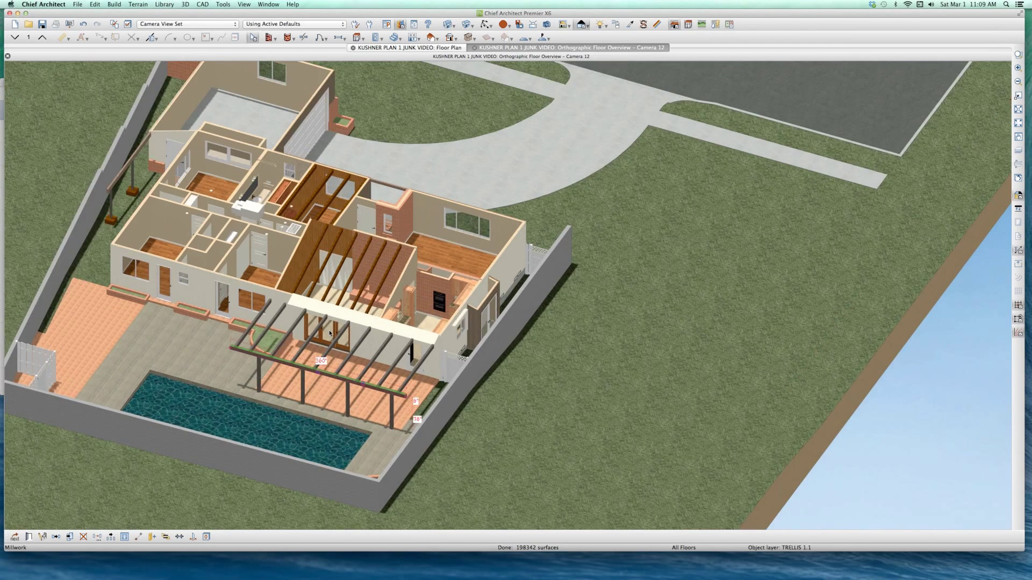
pyautogui.press('Escape')
# Reopen the sun angle specification of Sun light 0, try 2PM as the time, and return it to 1PM
pyautogui.press('l')
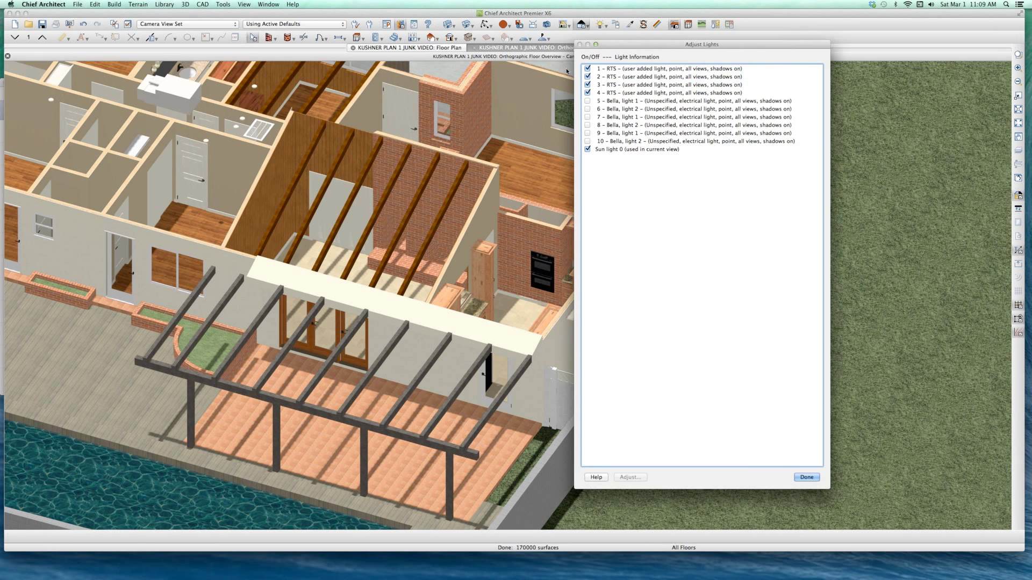
pyautogui.click(624, 149)
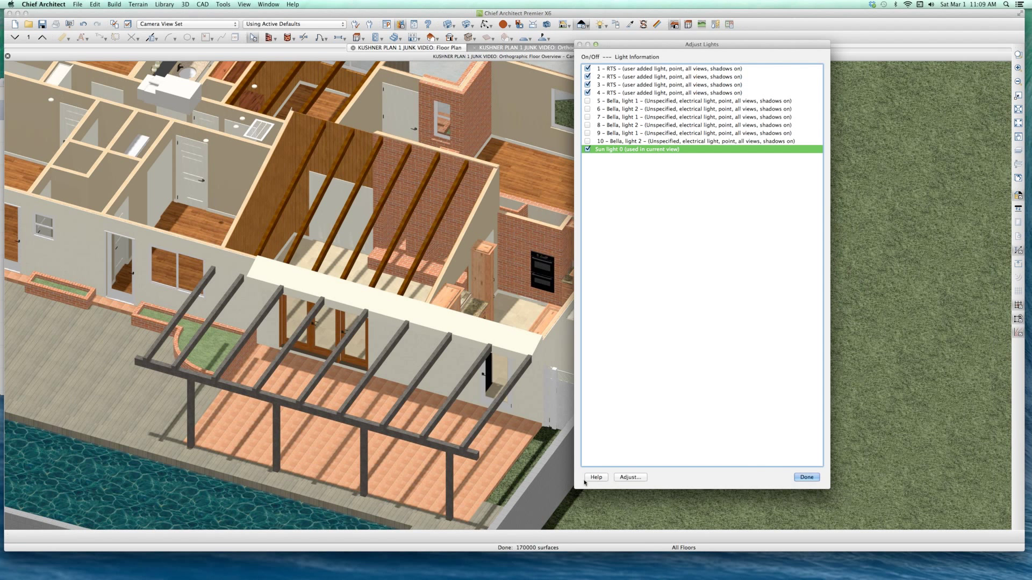
pyautogui.click(630, 477)
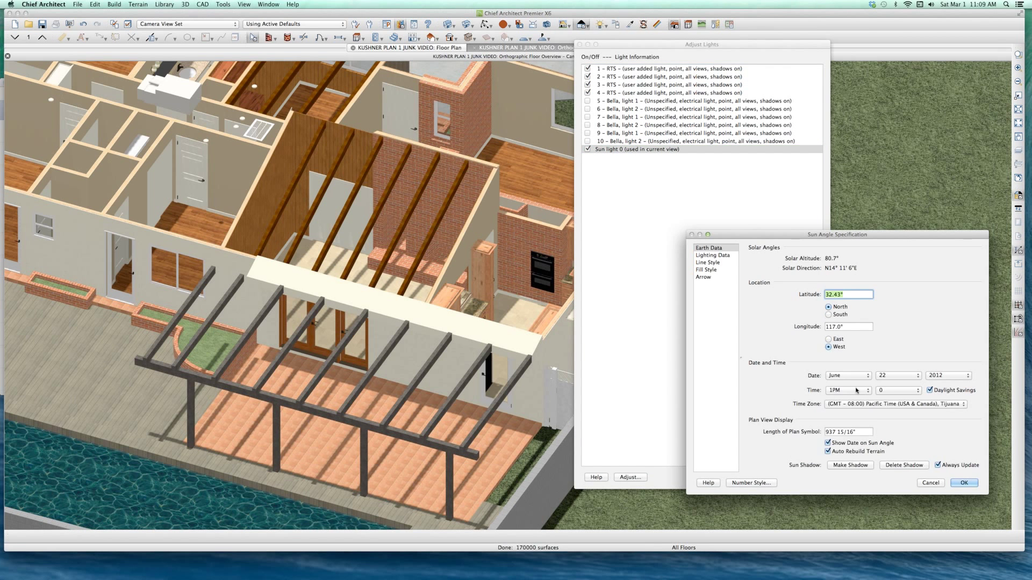
pyautogui.click(854, 391)
pyautogui.click(850, 400)
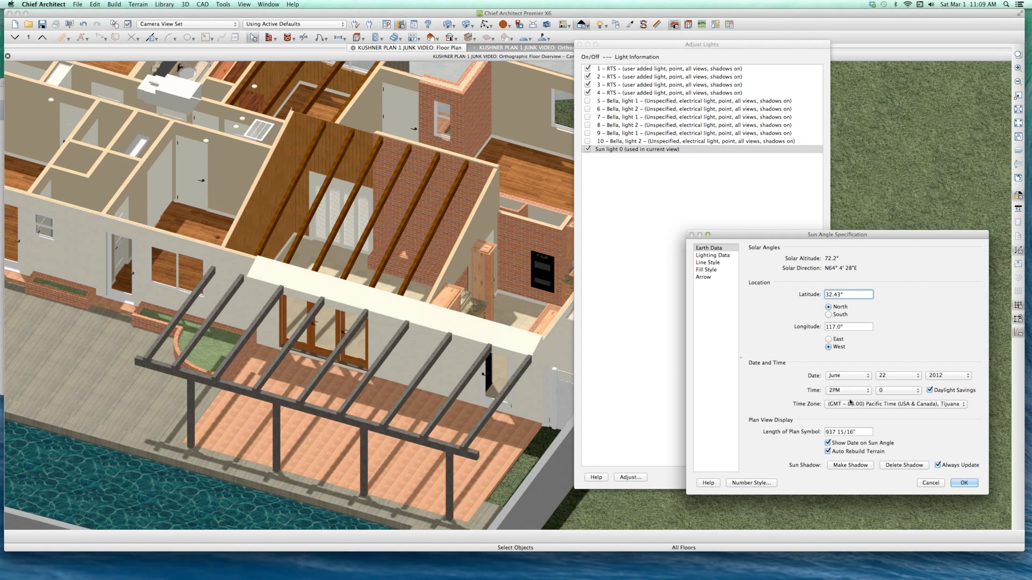
pyautogui.click(851, 394)
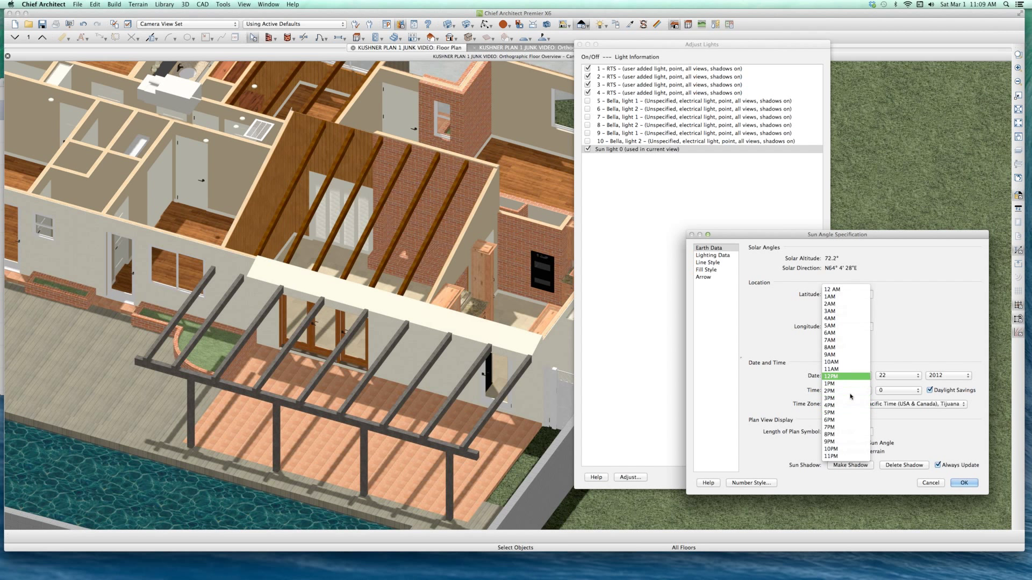
pyautogui.click(849, 387)
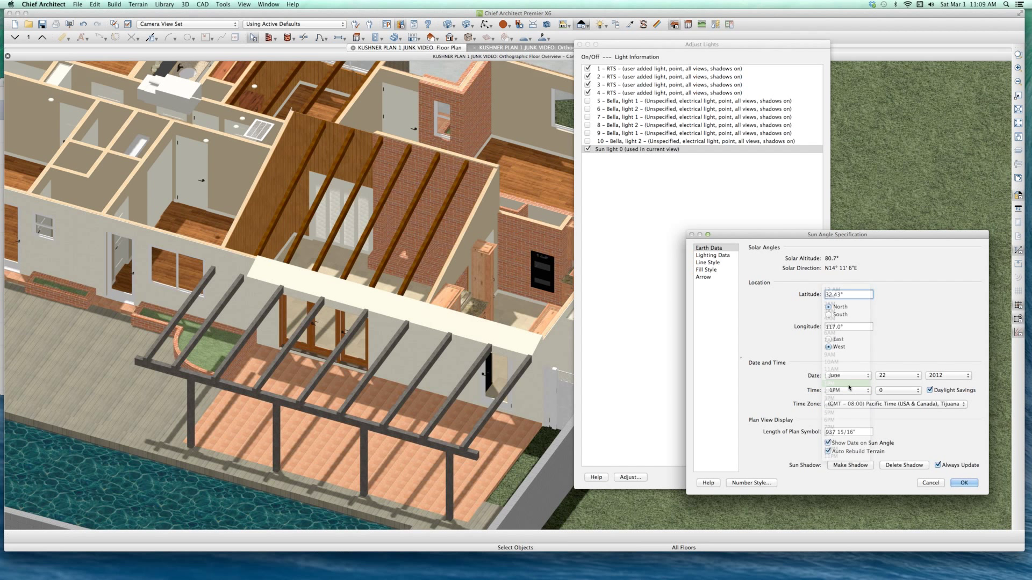
# Preview the early sun by setting the time to 7AM, and look through the other hours without choosing one
pyautogui.click(857, 390)
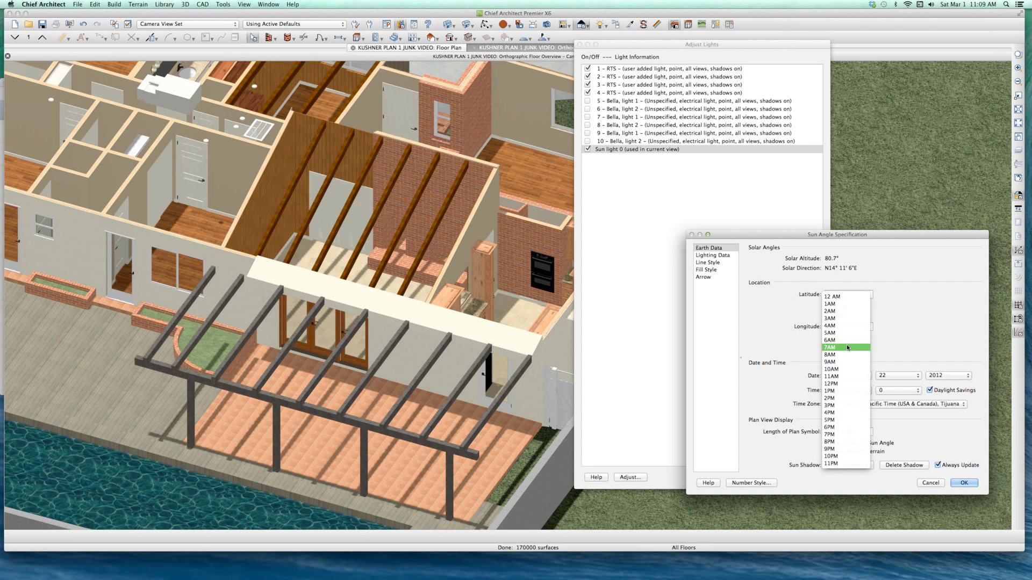
pyautogui.click(848, 349)
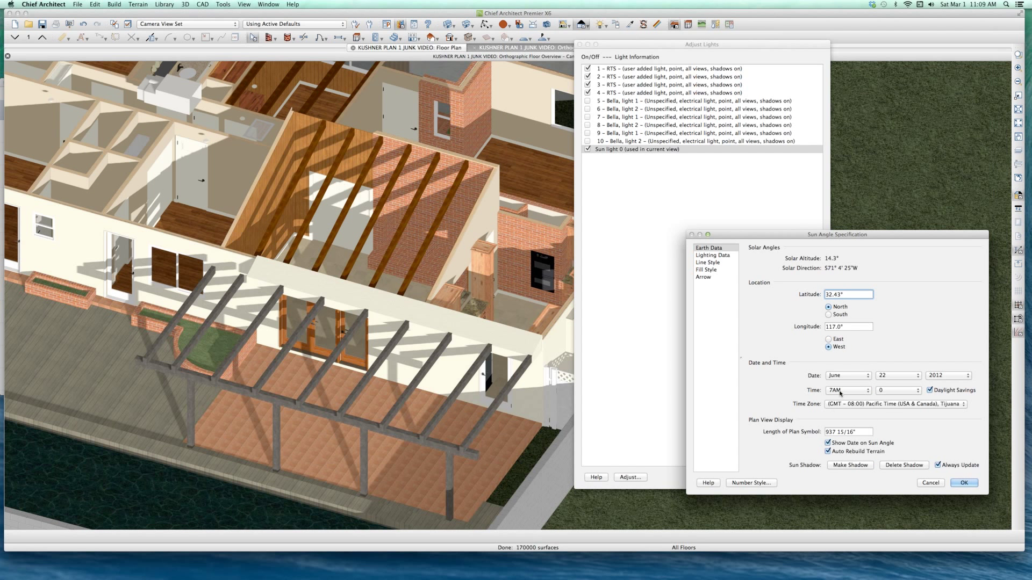
pyautogui.click(841, 391)
pyautogui.press('Down')
pyautogui.press('Down')
pyautogui.press('Down')
pyautogui.press('Down')
pyautogui.press('Down')
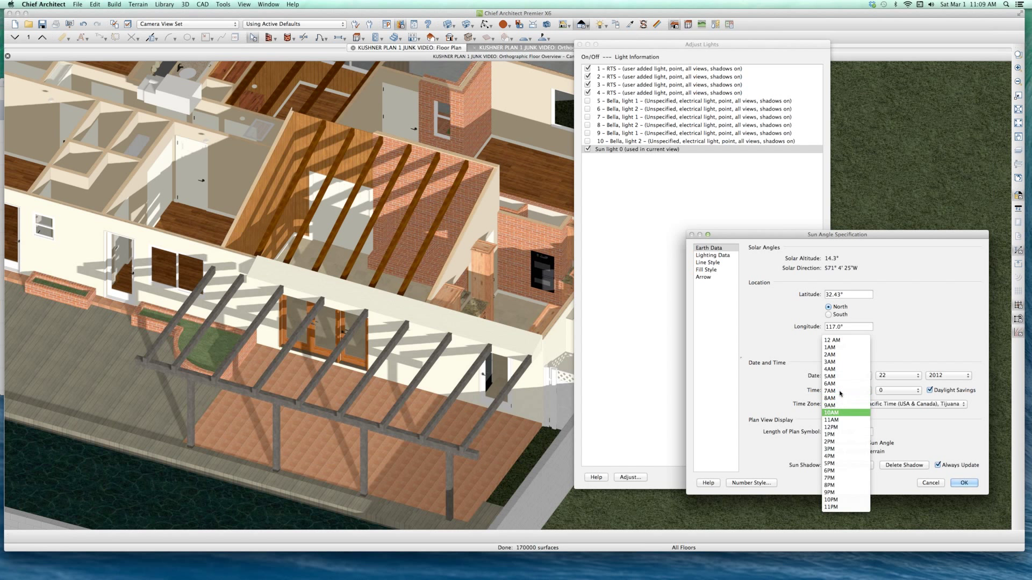
pyautogui.press('Down')
pyautogui.press('Down')
pyautogui.press('Down')
pyautogui.press('Up')
pyautogui.press('Up')
pyautogui.press('Up')
pyautogui.press('Up')
pyautogui.press('Up')
pyautogui.press('Down')
pyautogui.press('Down')
pyautogui.press('Up')
pyautogui.press('Up')
pyautogui.press('Up')
pyautogui.press('Up')
pyautogui.press('Up')
pyautogui.press('Down')
pyautogui.press('Down')
pyautogui.press('Up')
pyautogui.press('Up')
pyautogui.press('Up')
pyautogui.press('Up')
pyautogui.press('Up')
pyautogui.press('Up')
pyautogui.press('Up')
pyautogui.press('Up')
pyautogui.press('Up')
pyautogui.click(846, 295)
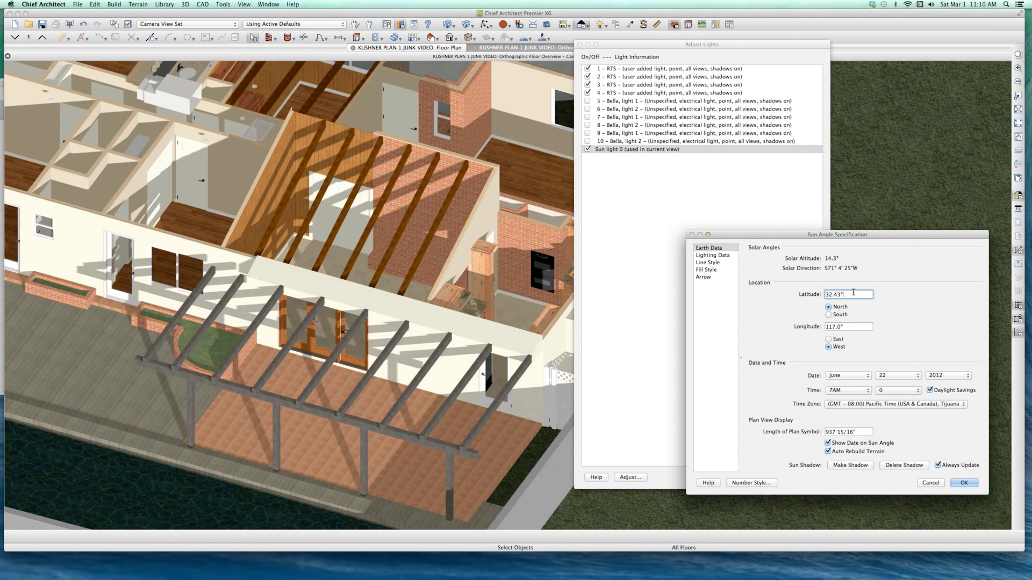
# Step the sun's time of day forward through 8AM and 12PM to 1PM, comparing shadows on the brick walls
pyautogui.press('Tab')
pyautogui.press('Tab')
pyautogui.press('Tab')
pyautogui.press('Tab')
pyautogui.press('Tab')
pyautogui.press('Tab')
pyautogui.press('Down')
pyautogui.press('Down')
pyautogui.press('Down')
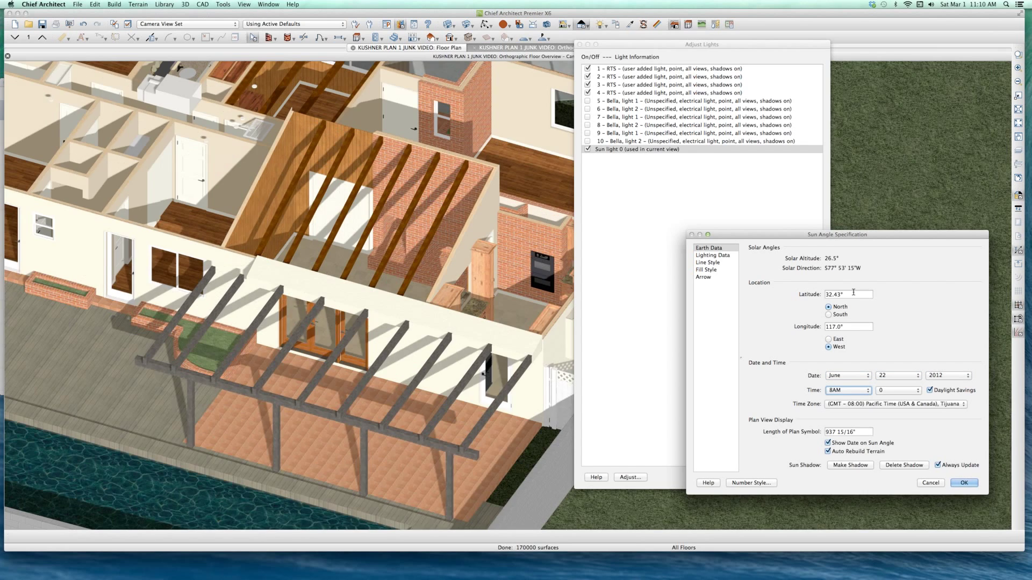
pyautogui.press('Down')
pyautogui.press('Down')
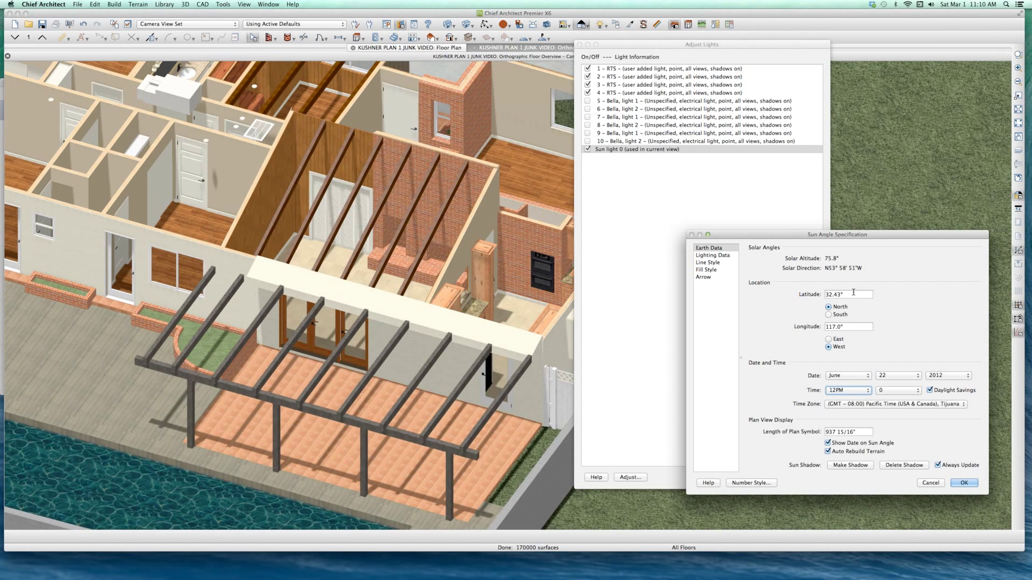
pyautogui.press('Down')
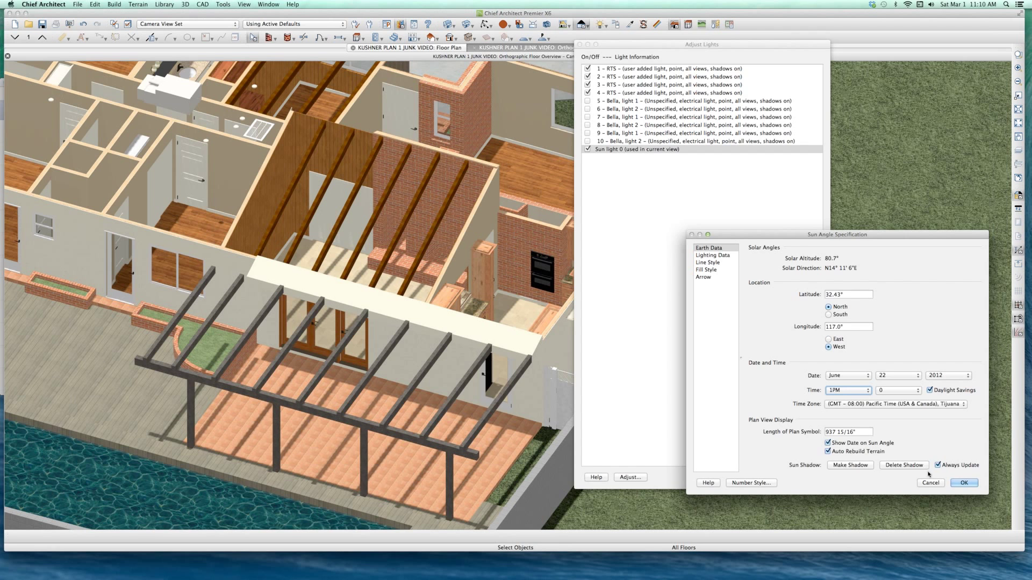
# Cancel the sun angle edits, close the light adjustments, and select the doorway beneath the trellis
pyautogui.click(930, 482)
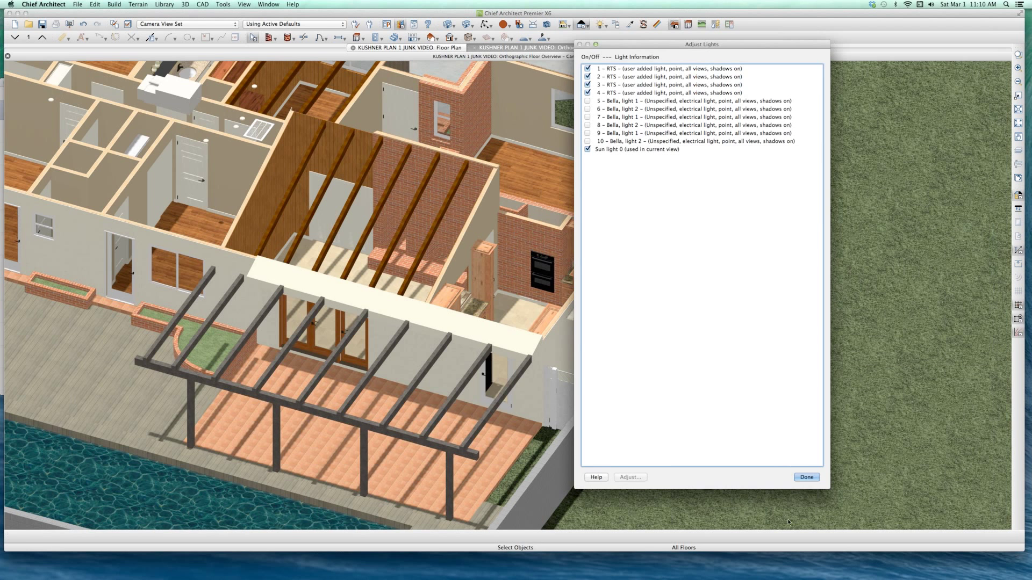
pyautogui.click(806, 478)
pyautogui.click(489, 371)
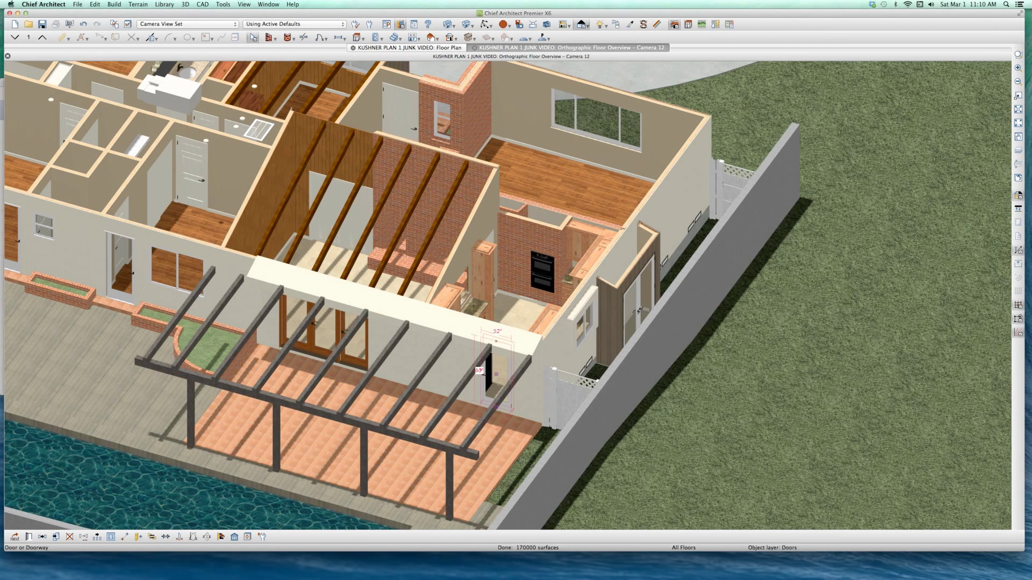